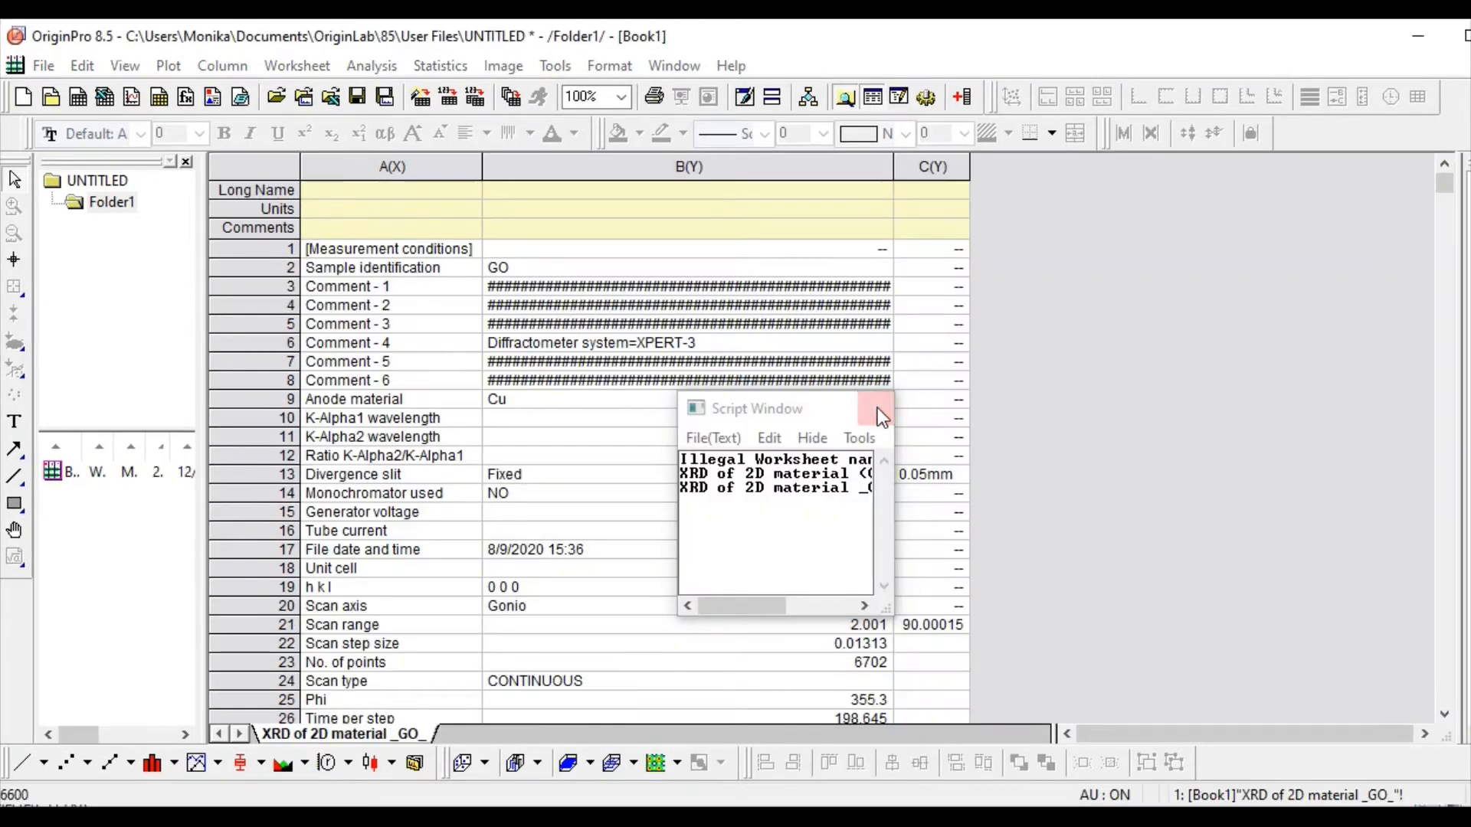
# Delete the measurement-condition rows and the Time per step, Scan points and Angle/Intensity rows above the numeric data.
pyautogui.moveTo(323, 246); pyautogui.dragTo(935, 713)
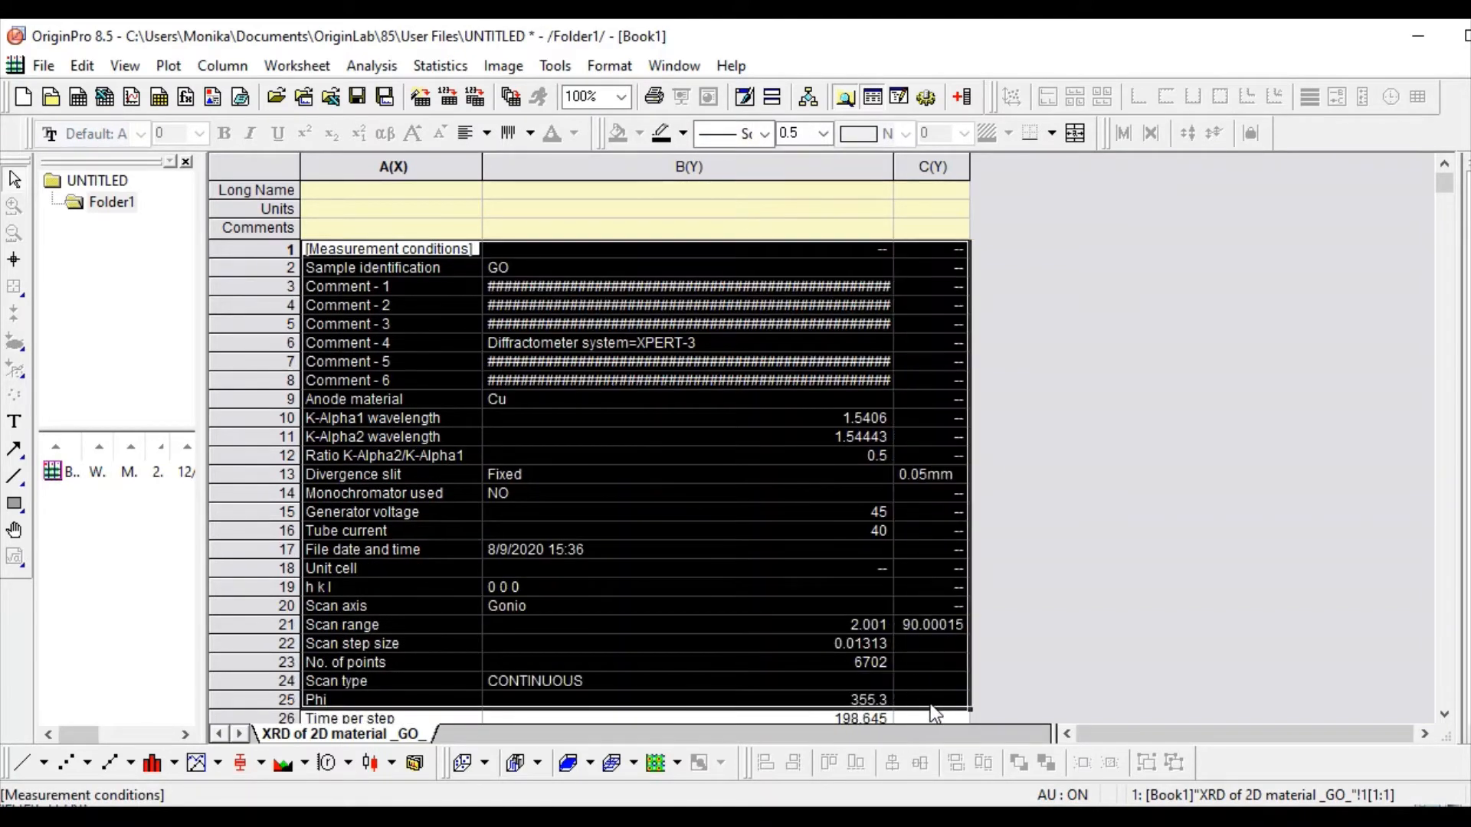
pyautogui.rightClick(893, 629)
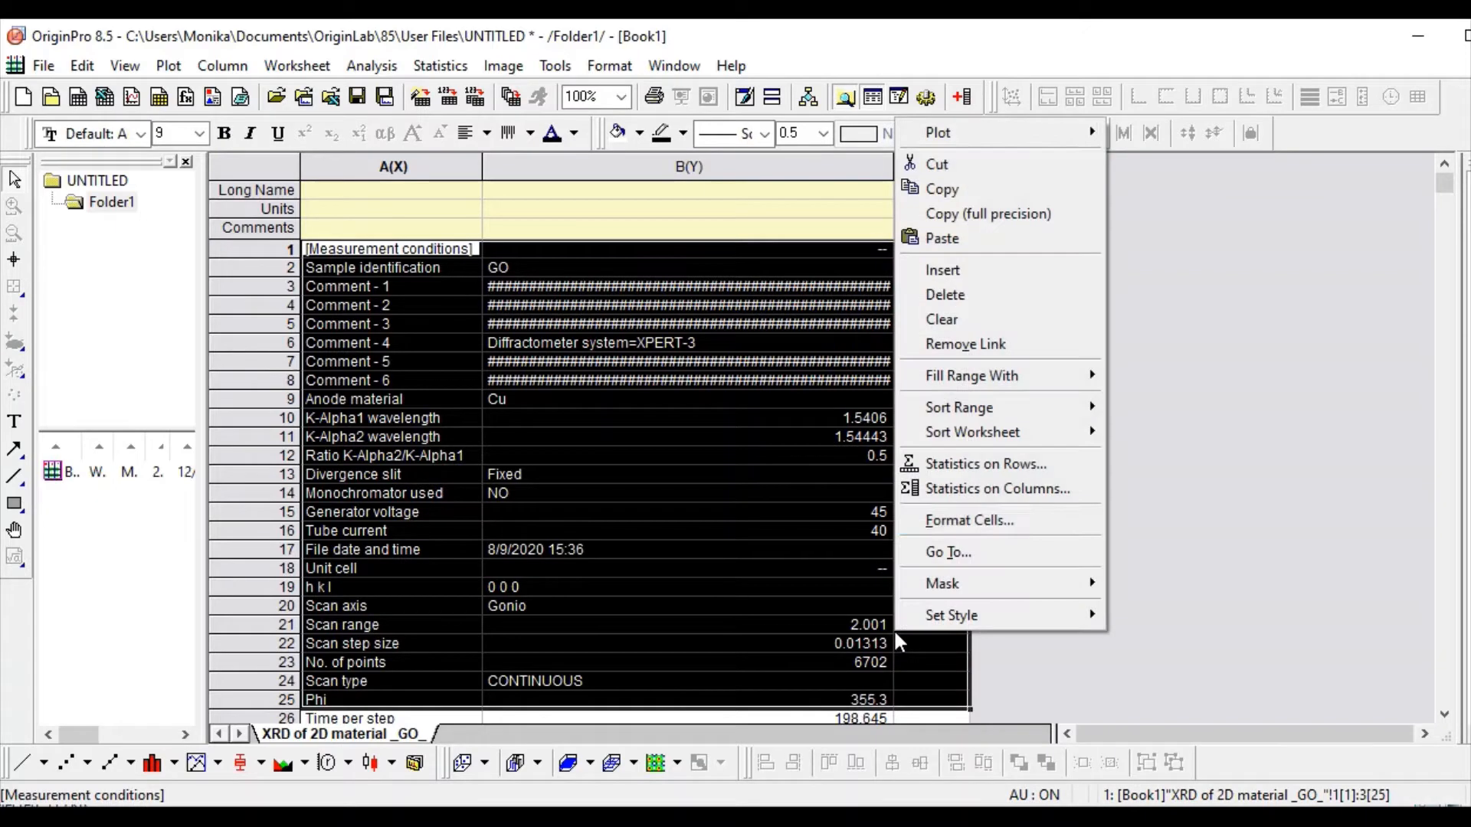
pyautogui.click(1005, 295)
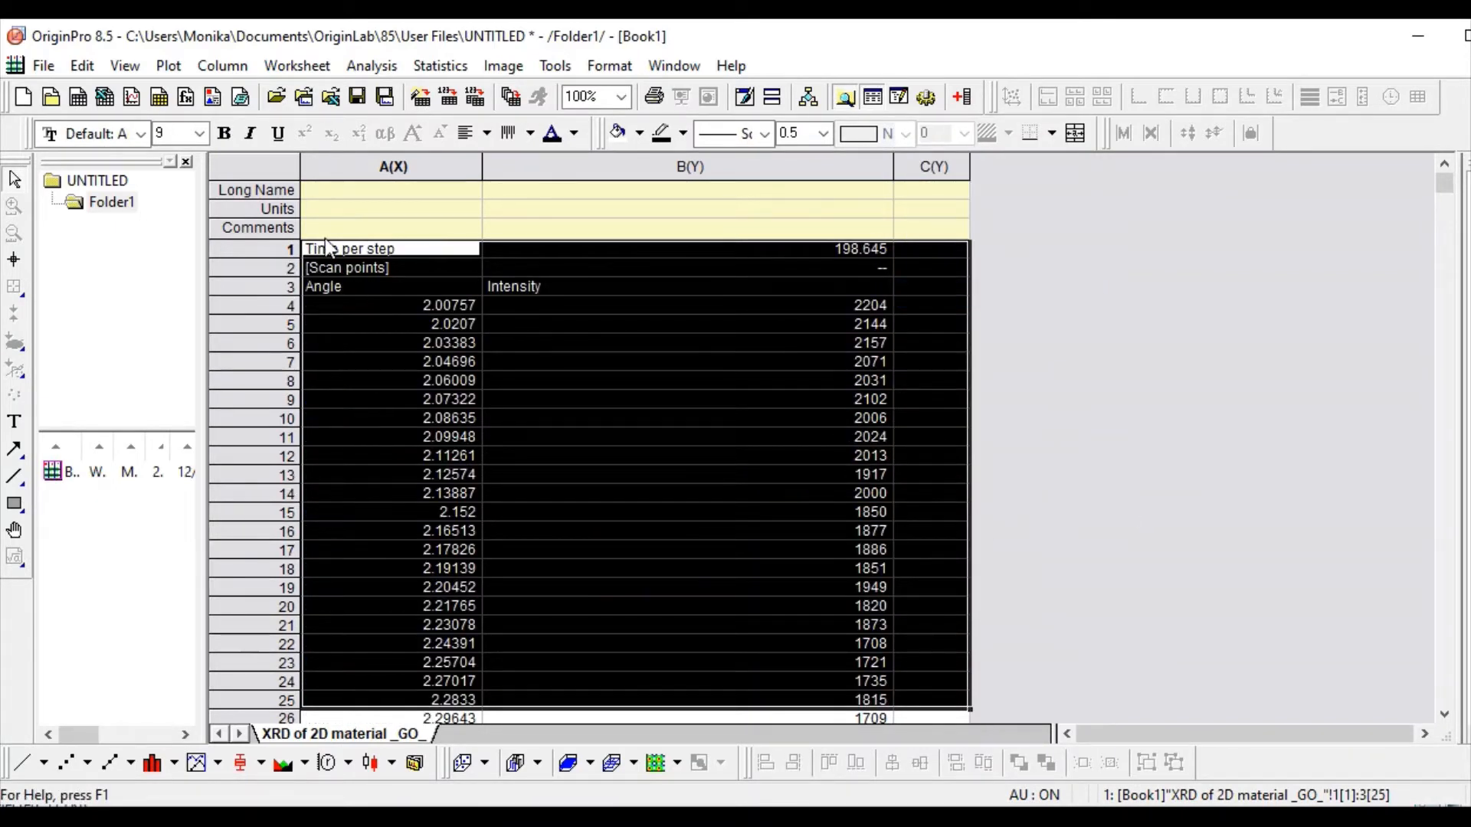
pyautogui.moveTo(325, 251); pyautogui.dragTo(934, 285)
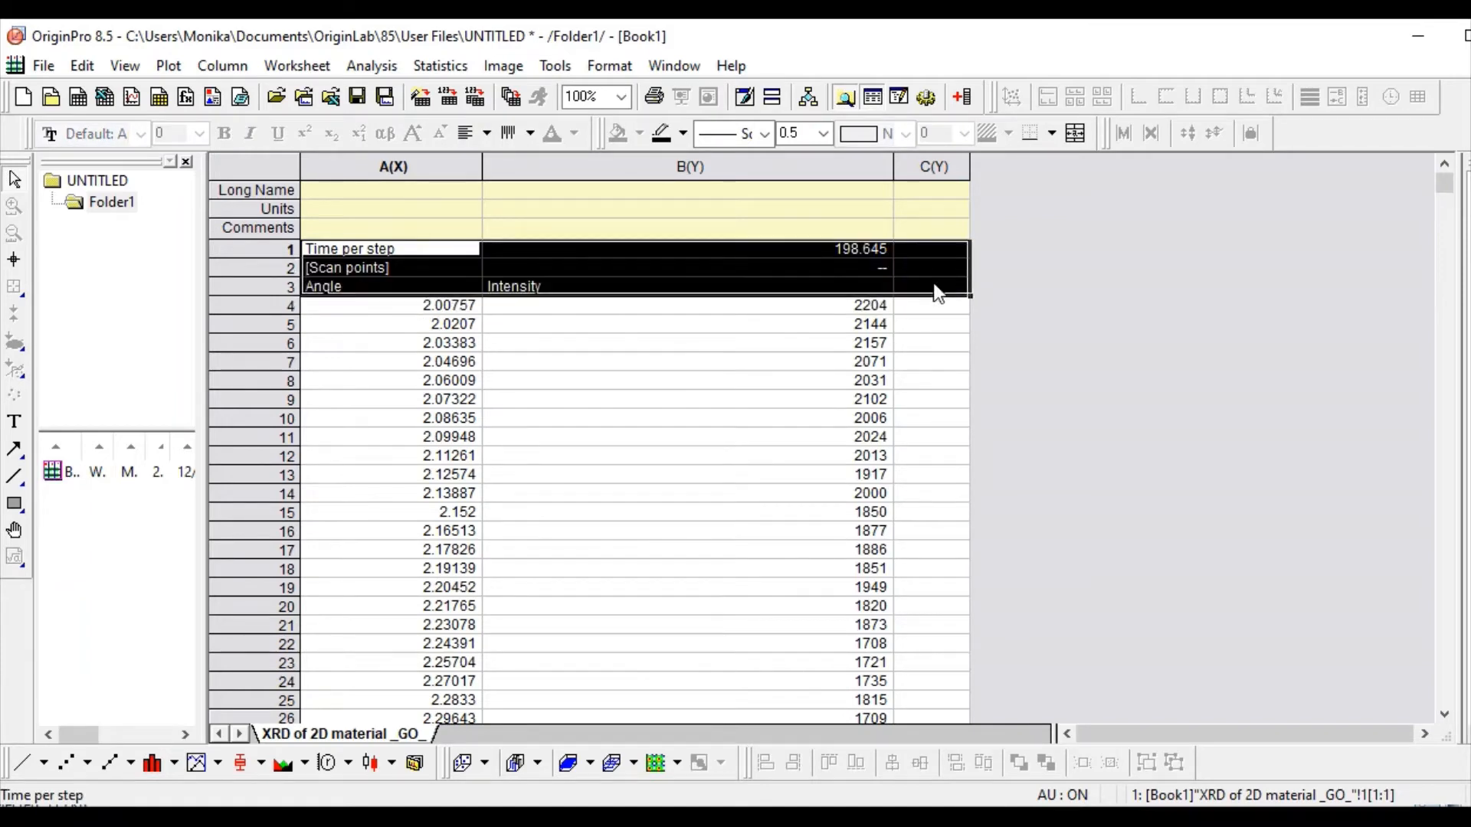
pyautogui.rightClick(935, 283)
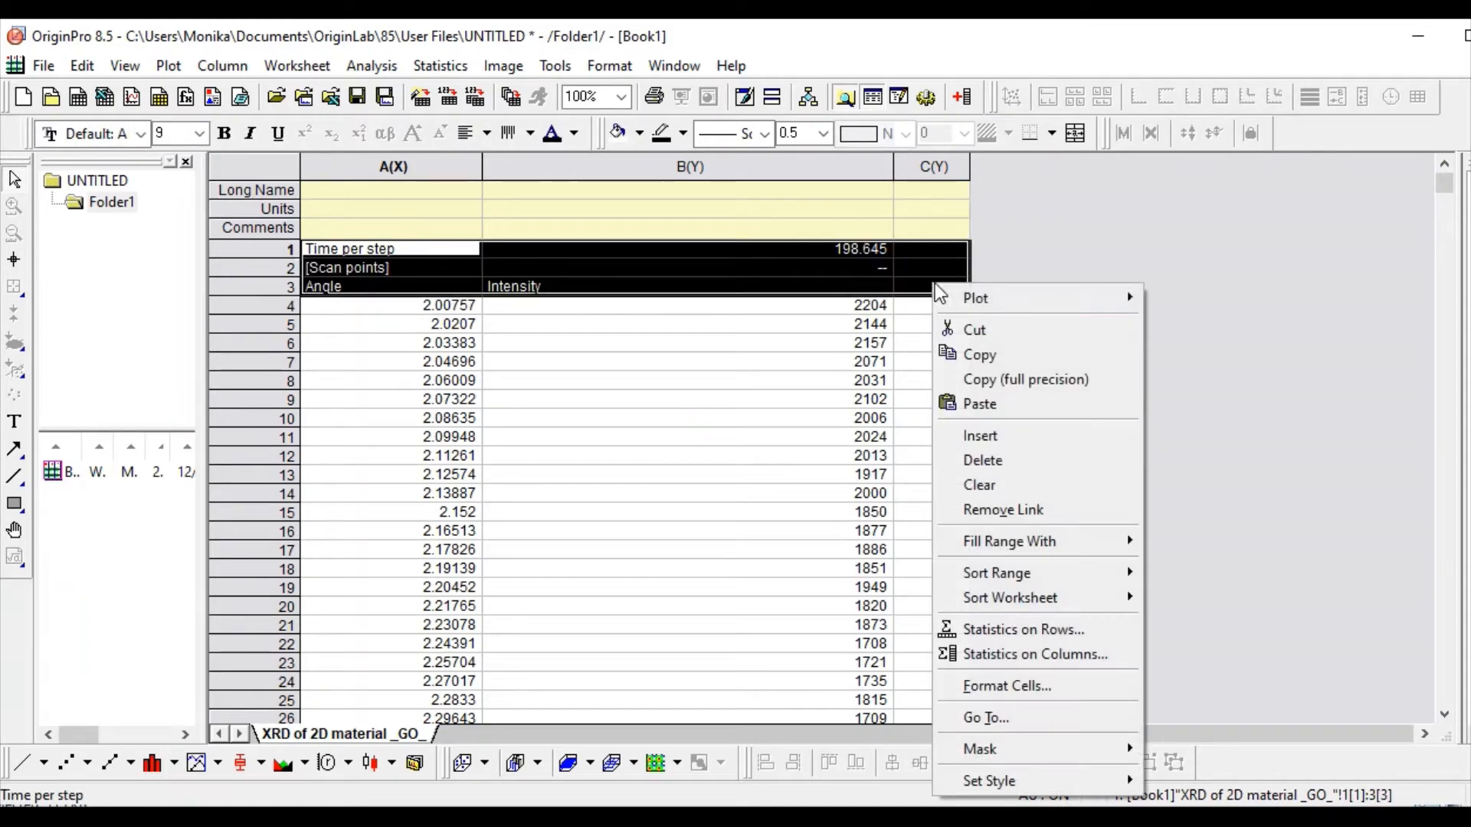
pyautogui.click(999, 459)
pyautogui.click(770, 422)
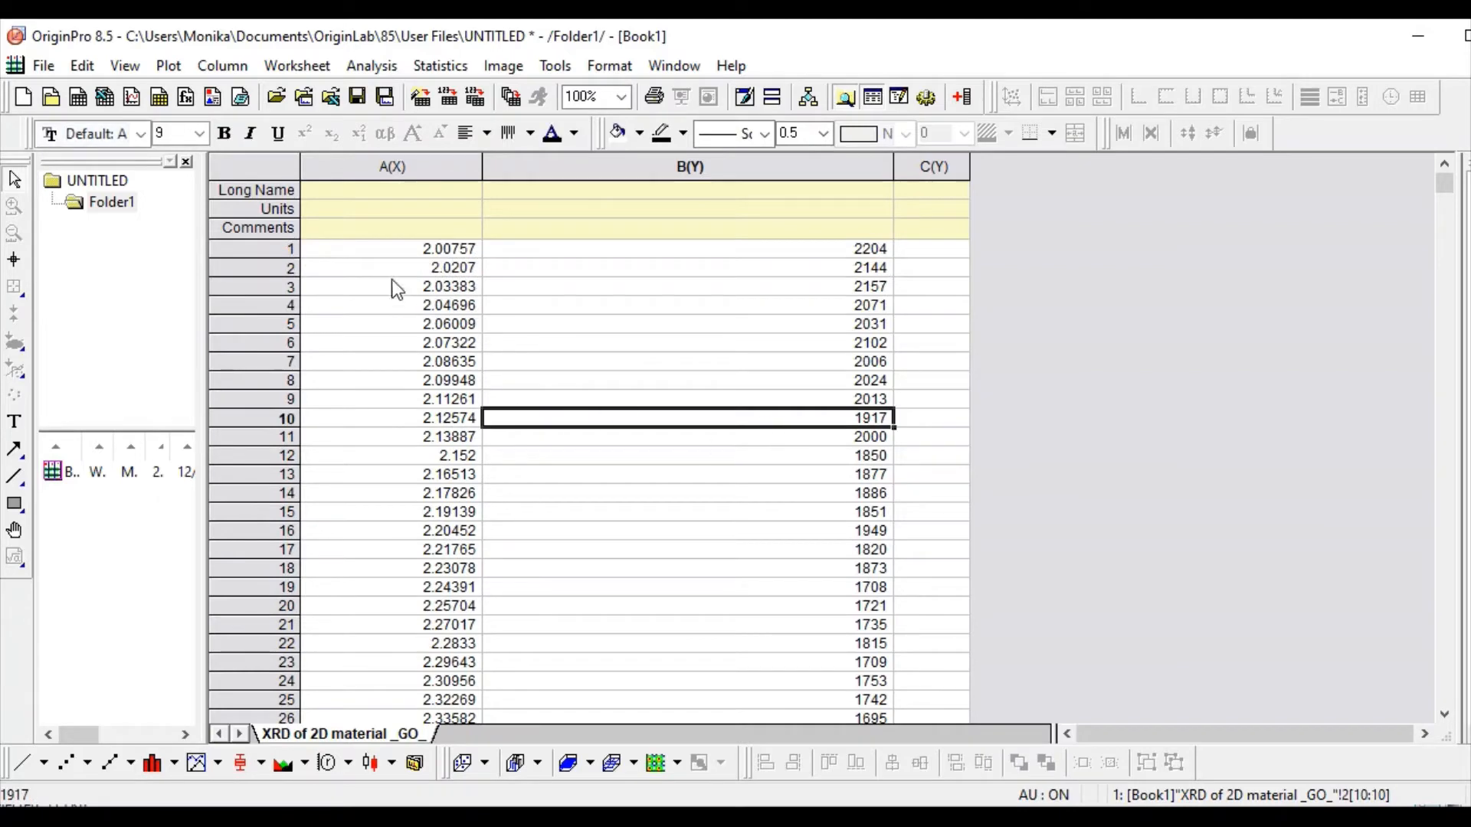
# Enter 2 in the Units cell of column A.
pyautogui.click(389, 209)
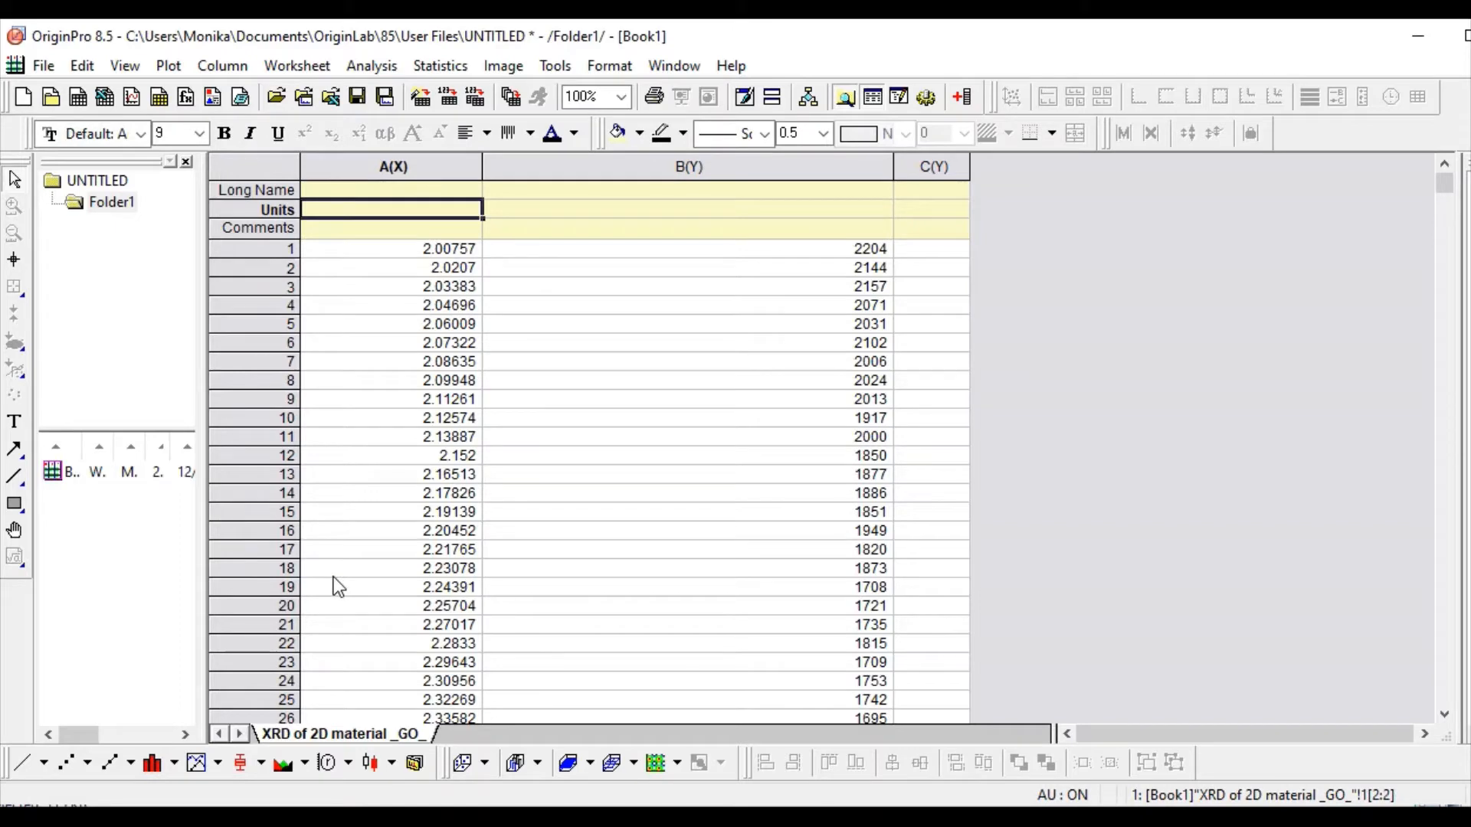
pyautogui.write('2')
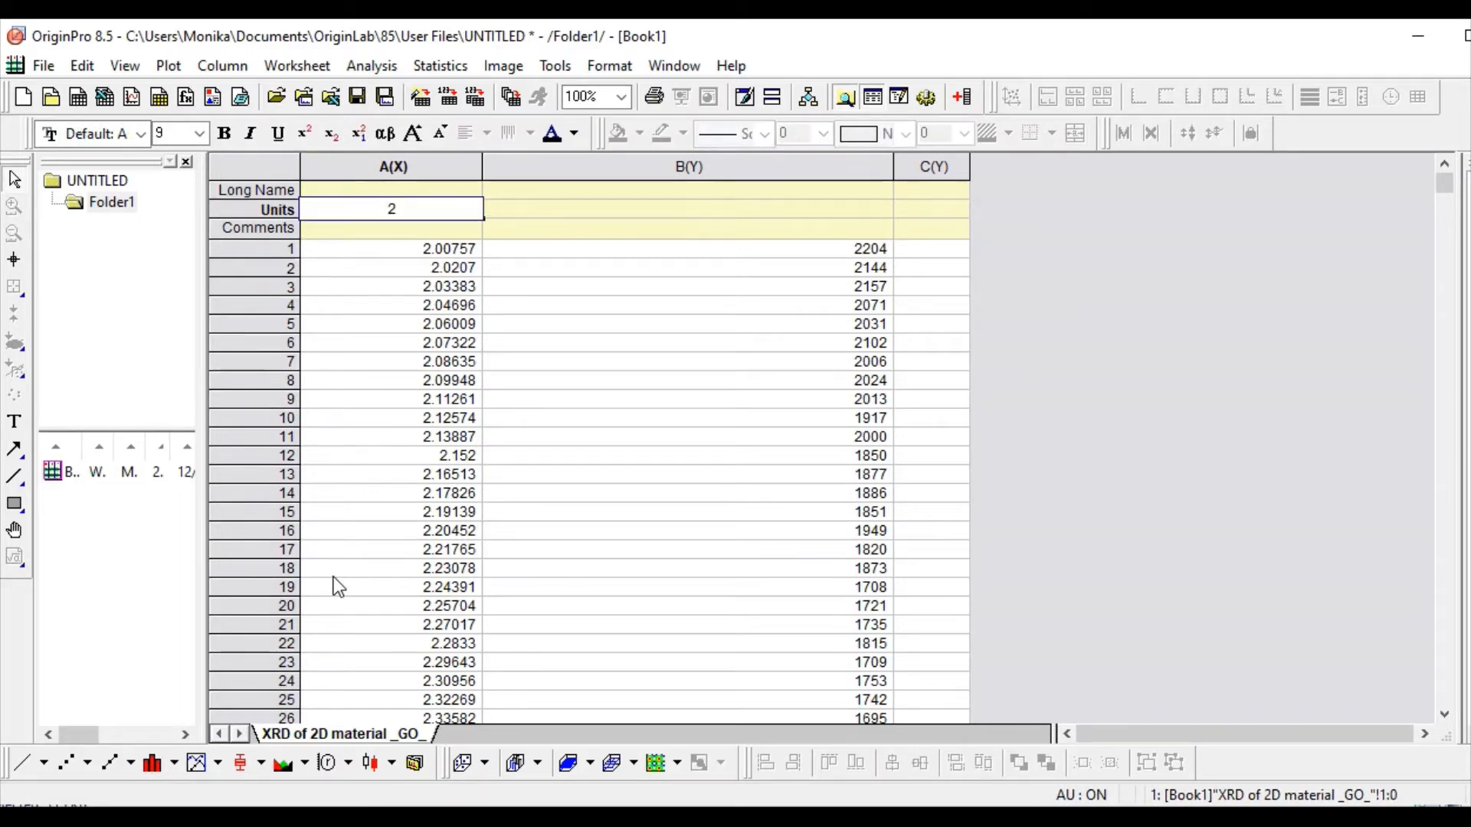
pyautogui.write(' theeta')
pyautogui.press('BackSpace')
pyautogui.press('BackSpace')
pyautogui.press('BackSpace')
pyautogui.press('BackSpace')
pyautogui.press('BackSpace')
pyautogui.press('BackSpace')
pyautogui.press('BackSpace')
# Add the θ symbol from the Symbol Map after the 2 in column A's units, giving 2 θ.
pyautogui.rightClick(402, 204)
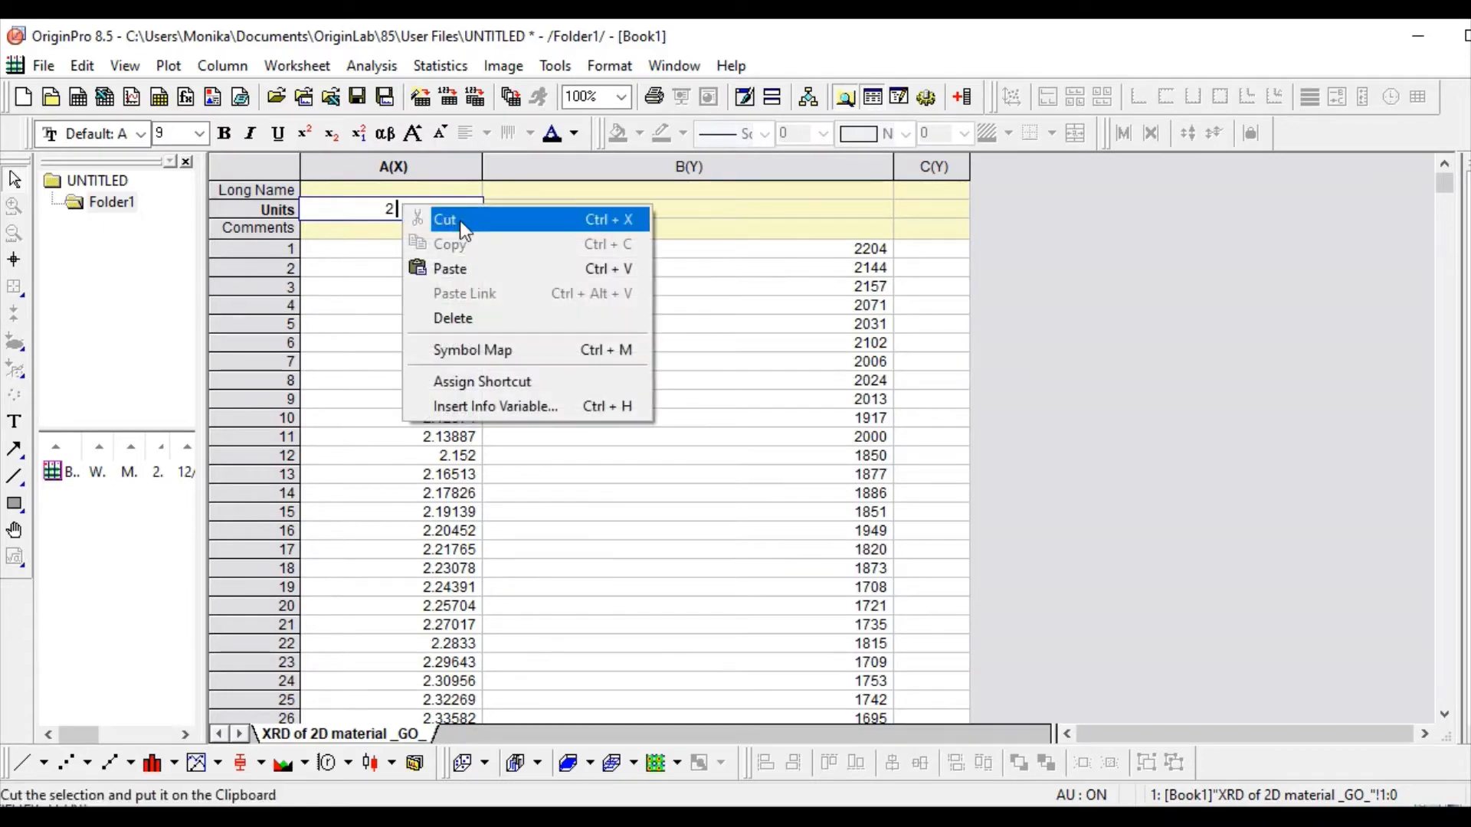
pyautogui.click(490, 350)
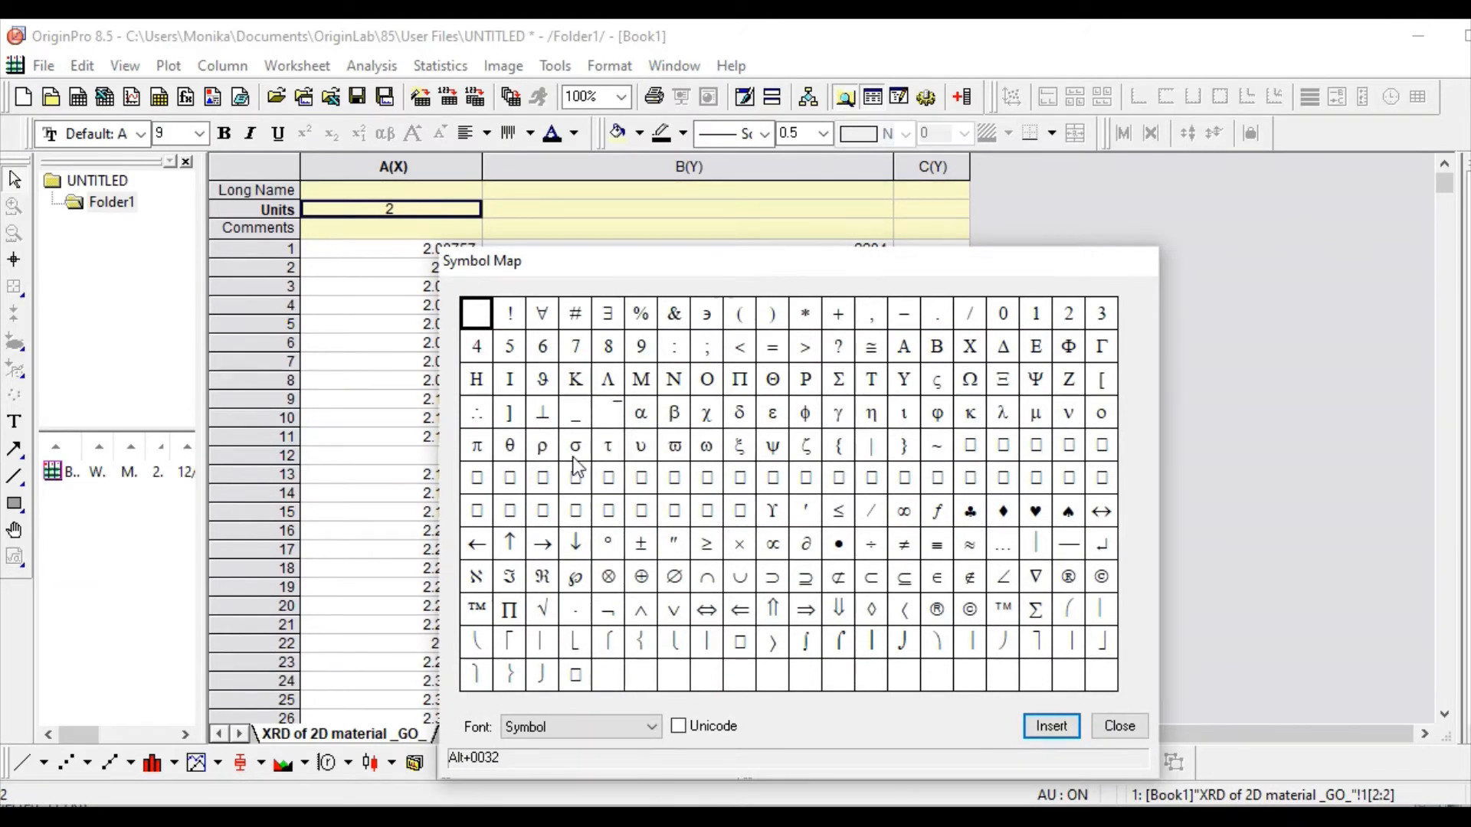
pyautogui.click(510, 446)
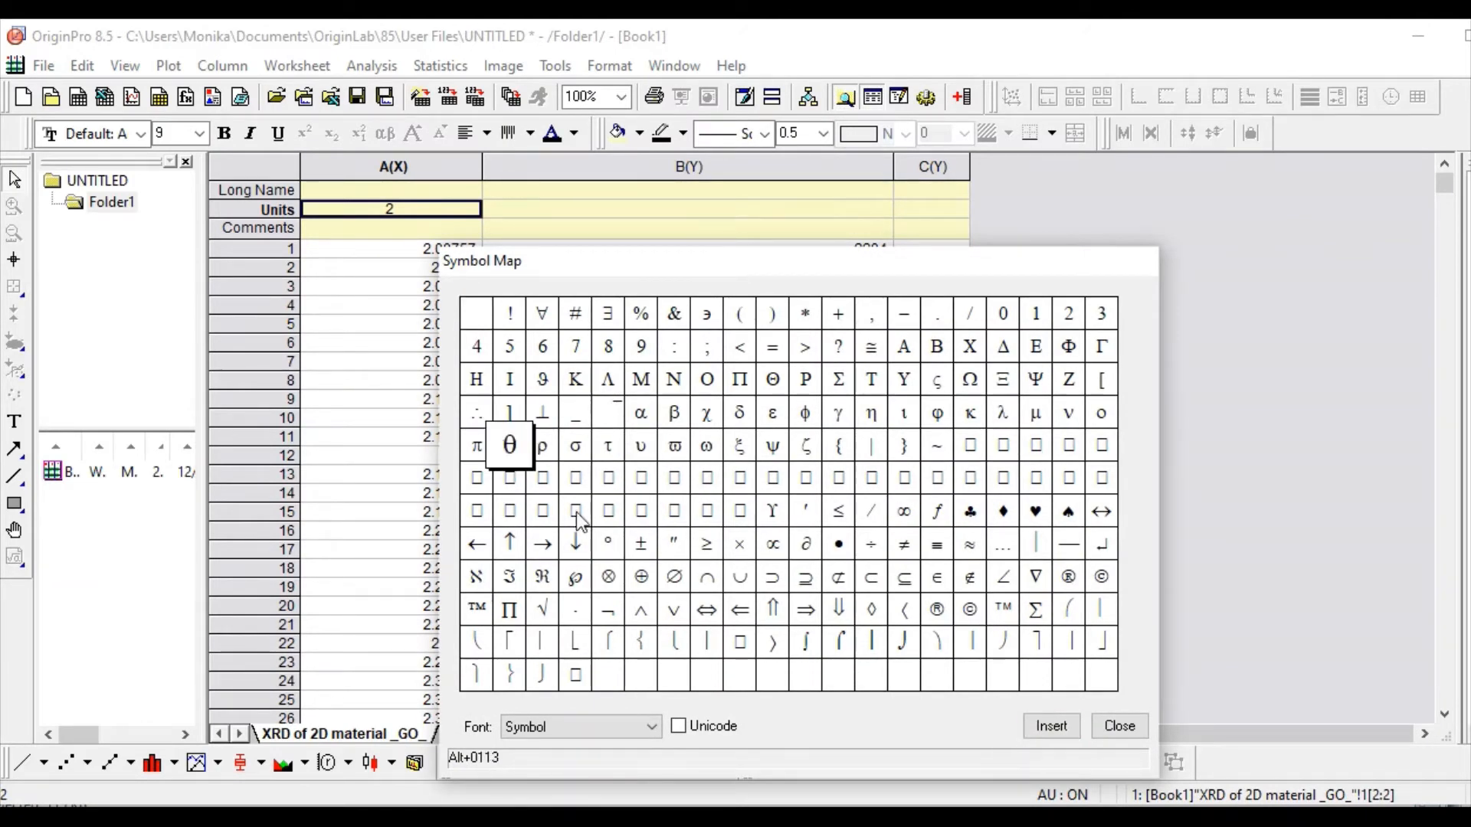
pyautogui.click(1063, 732)
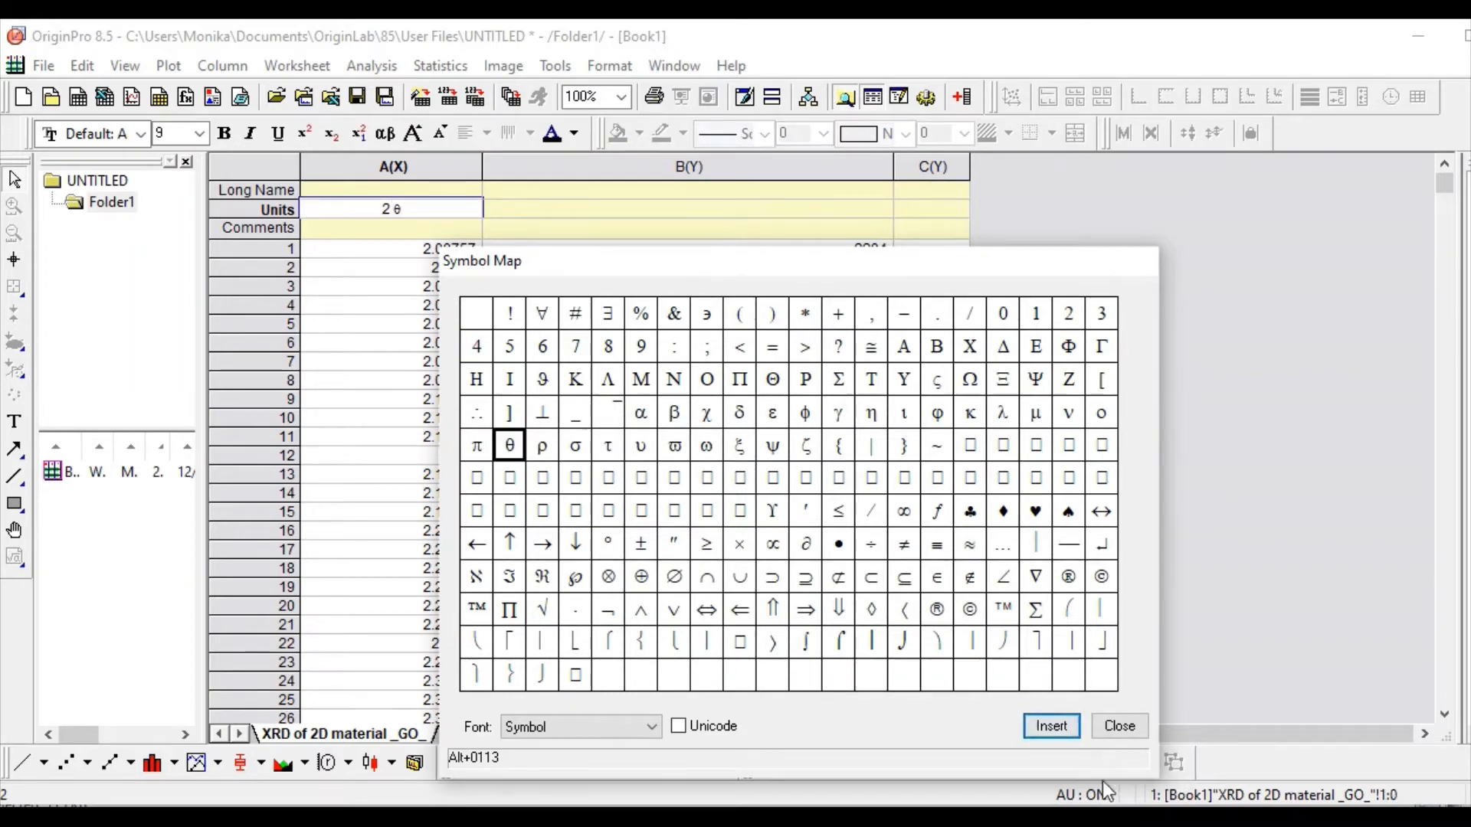
pyautogui.click(1120, 726)
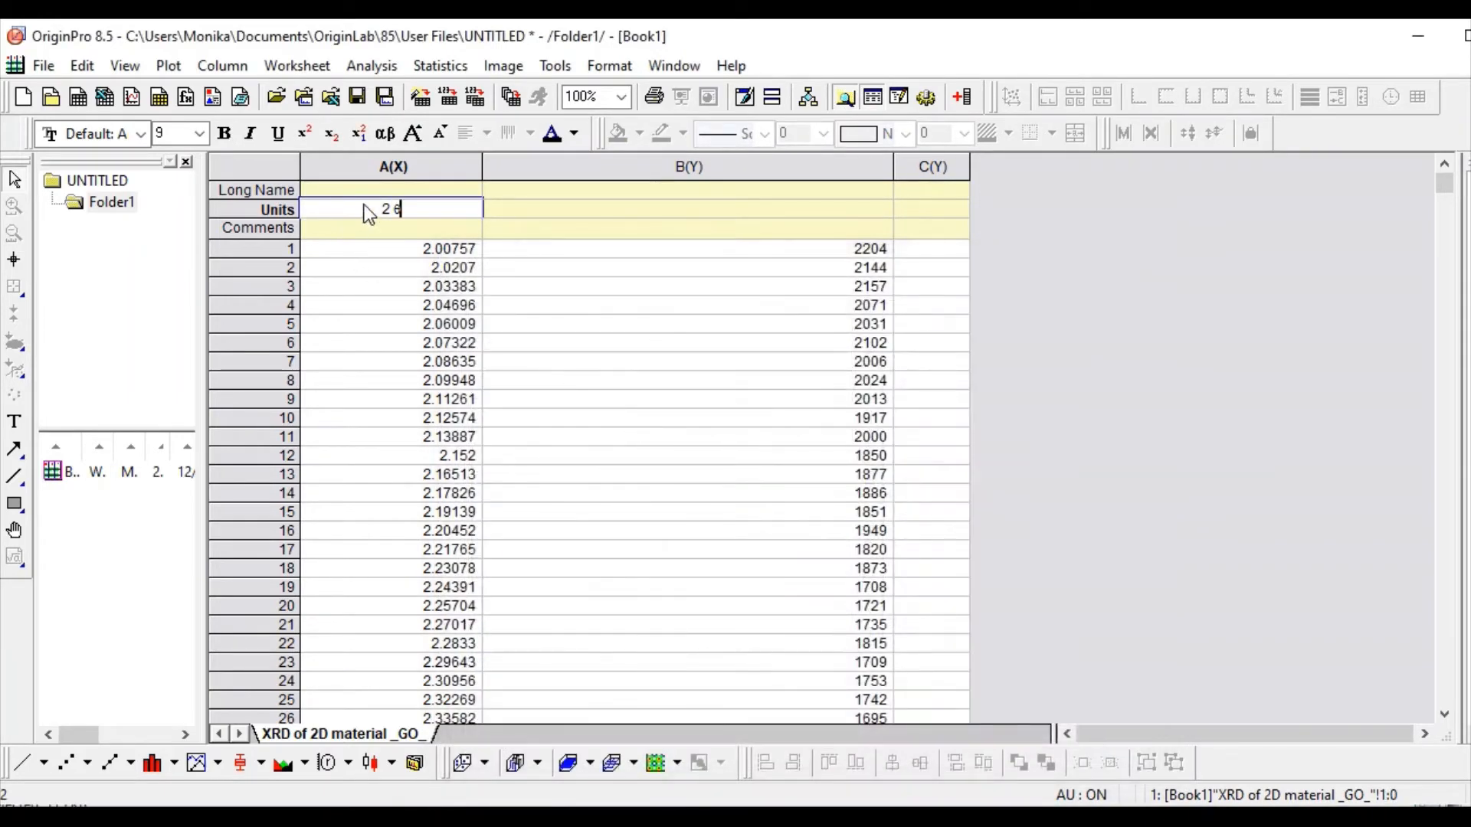
# Set the long name of column A to Angle.
pyautogui.click(352, 192)
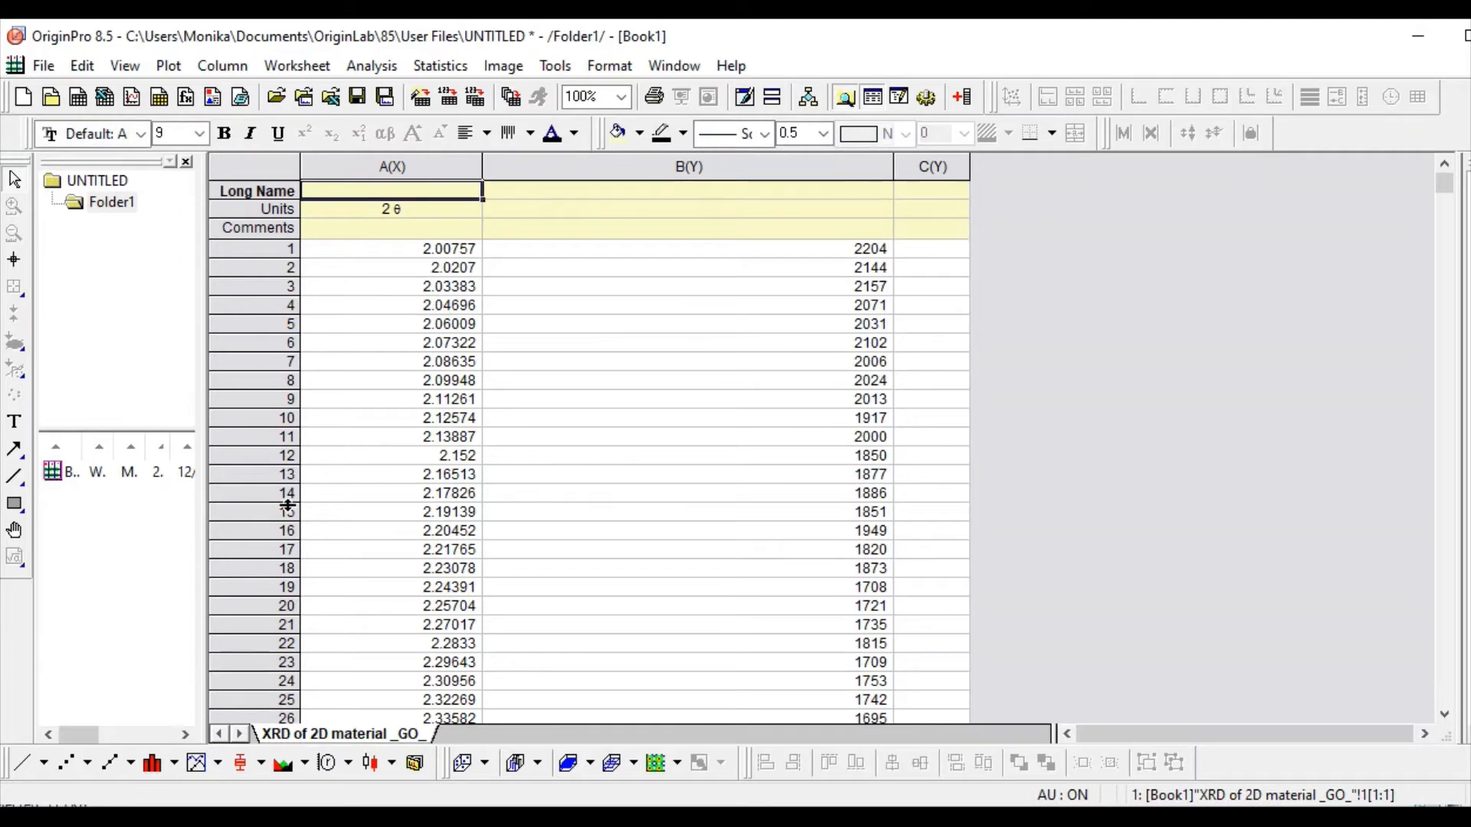
pyautogui.write('Ang')
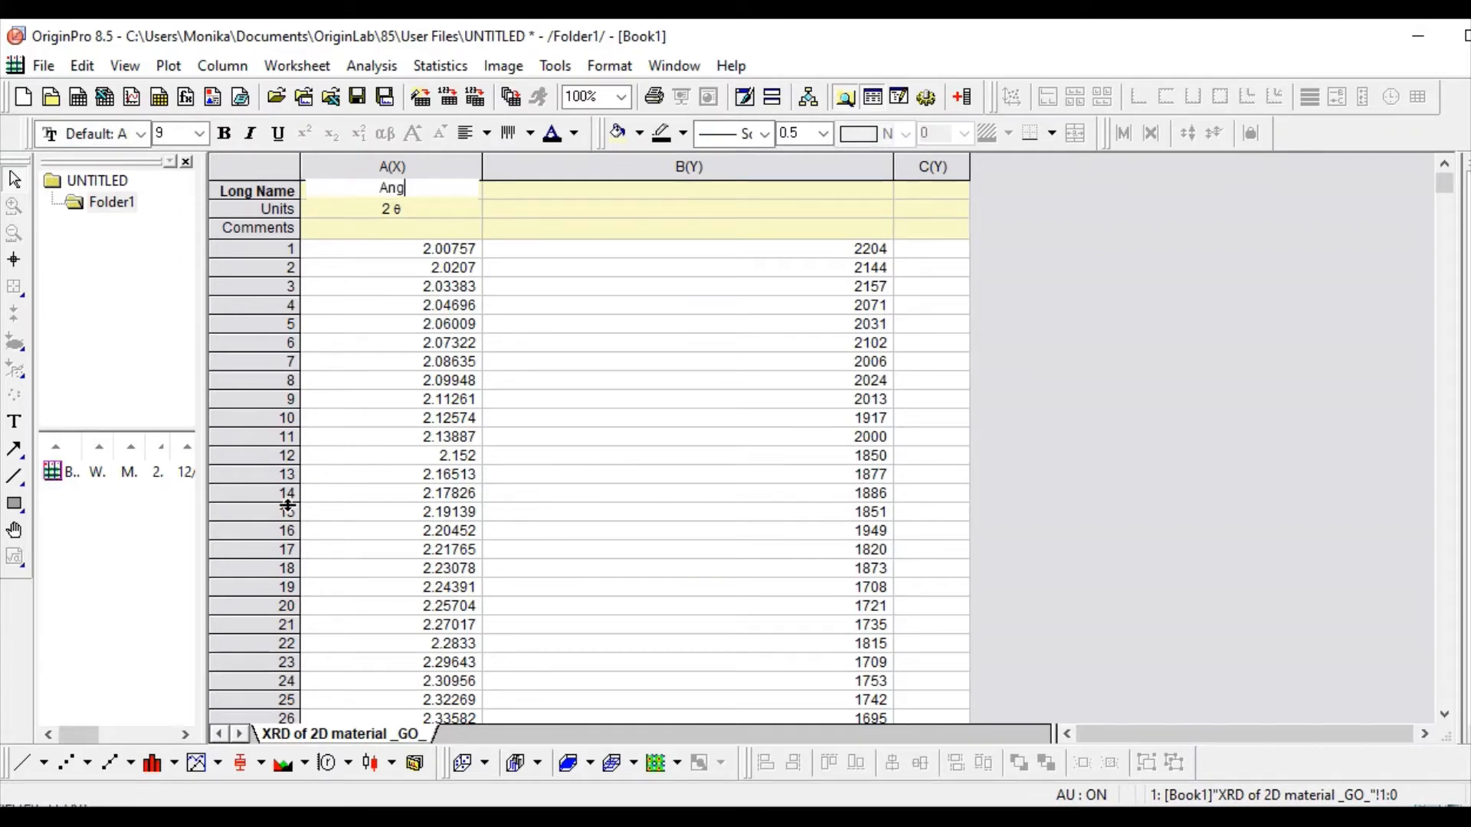
pyautogui.write('le')
# Give column B the units (a.u) and the long name Intensity.
pyautogui.click(545, 204)
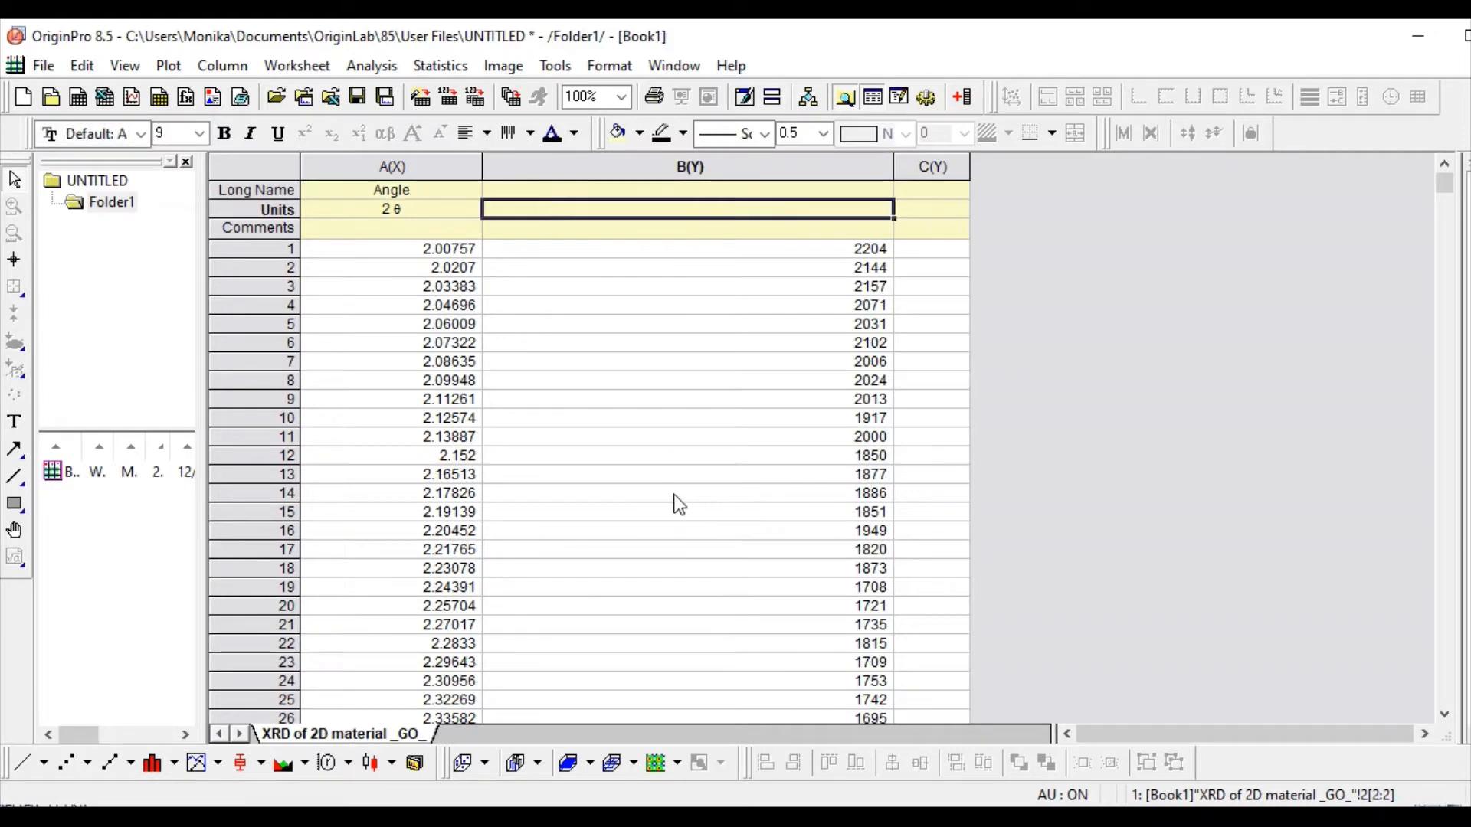
pyautogui.write('a')
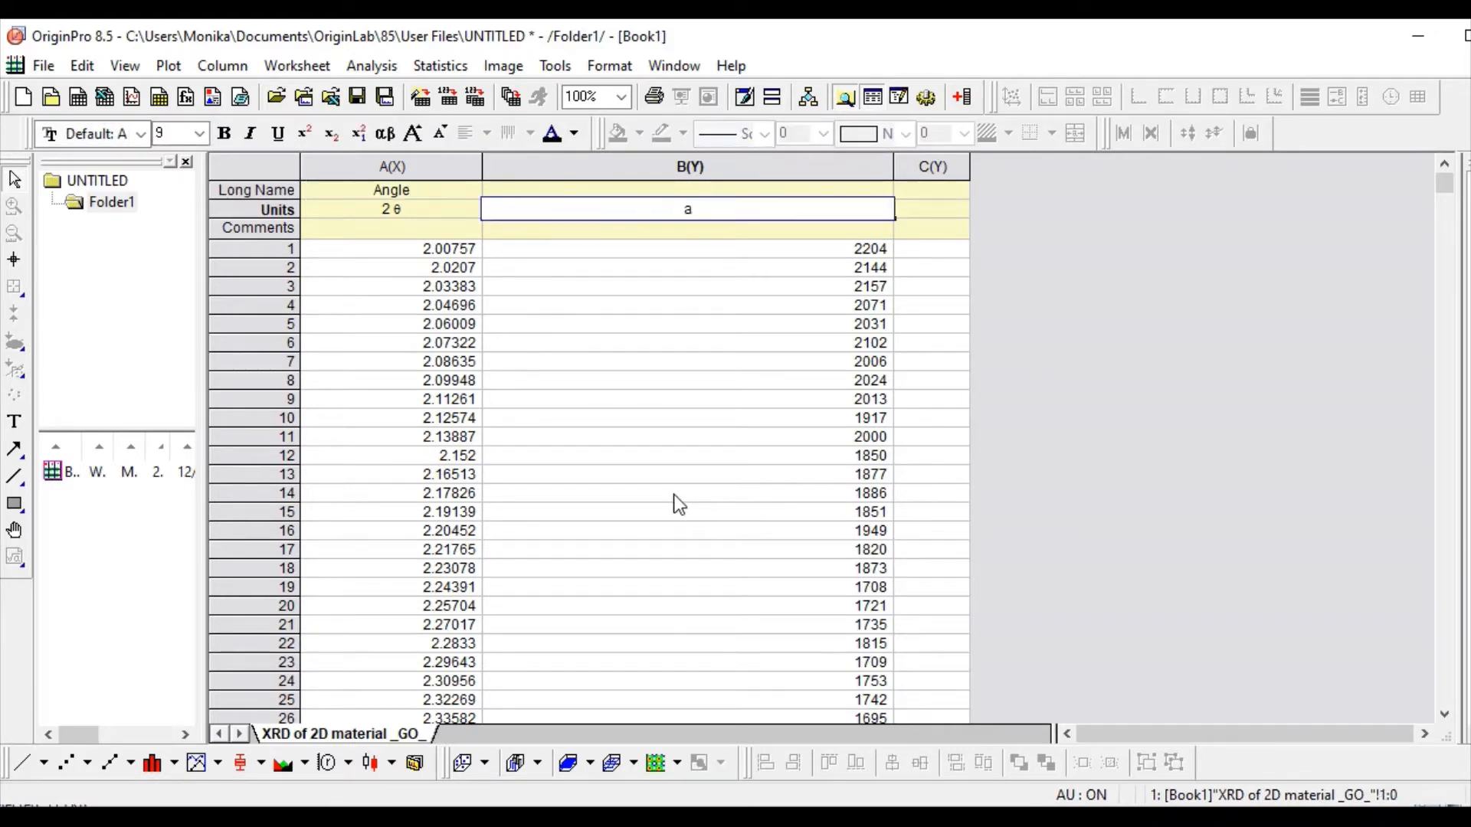
pyautogui.press('BackSpace')
pyautogui.write('(a.u)')
pyautogui.click(642, 187)
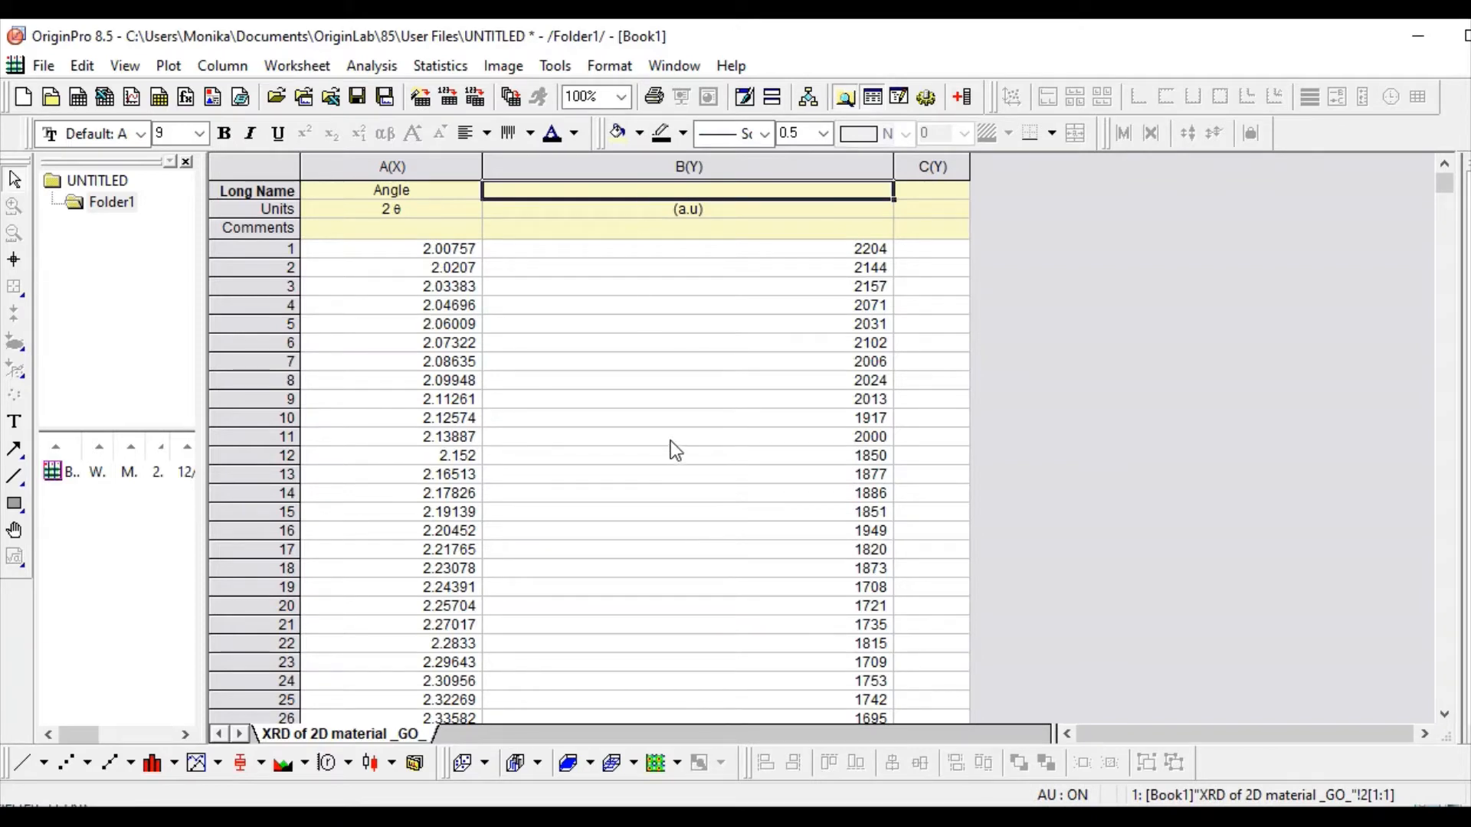
pyautogui.press('F2')
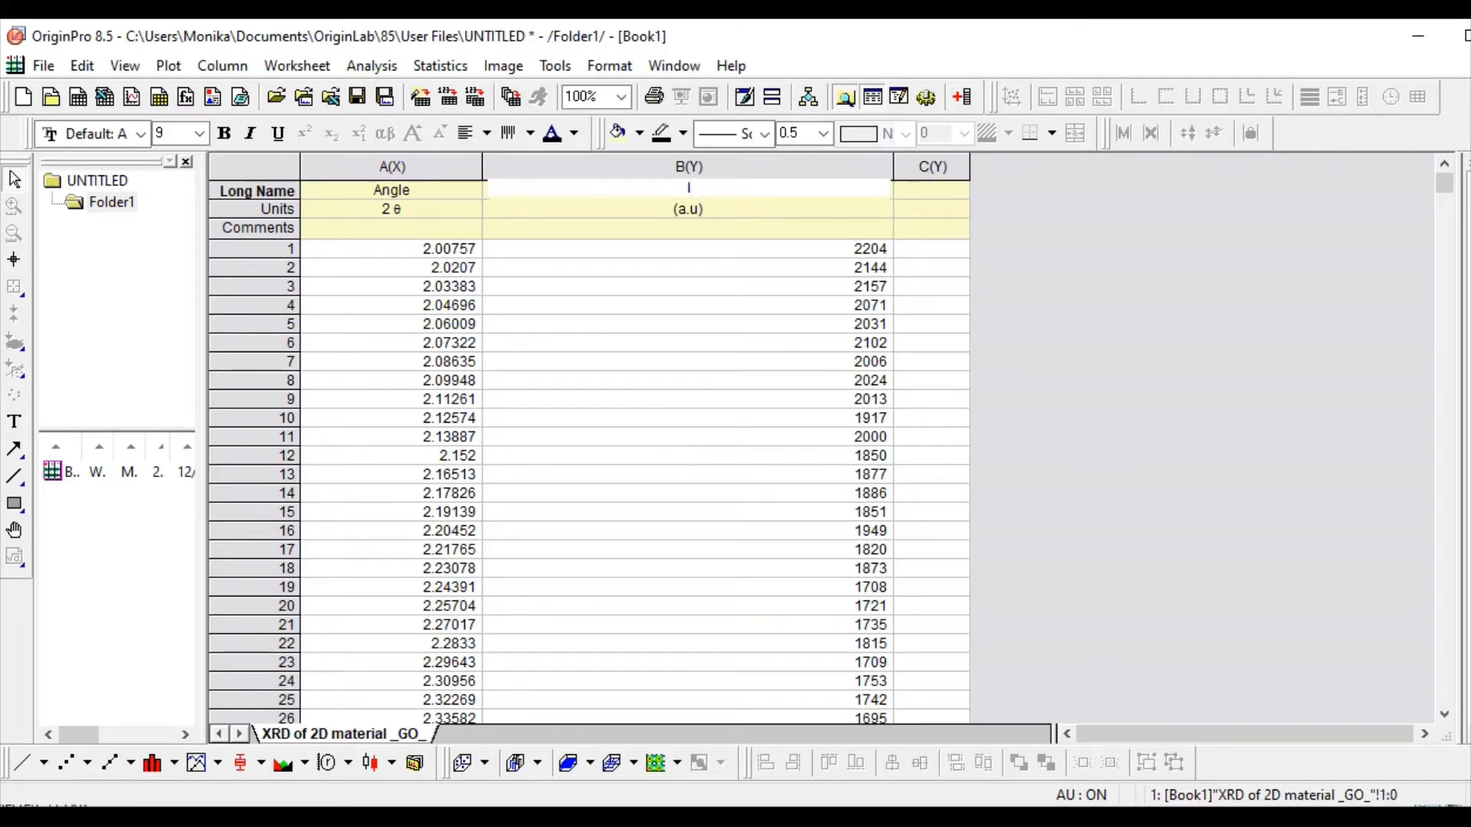
pyautogui.write('Intensity')
pyautogui.click(785, 664)
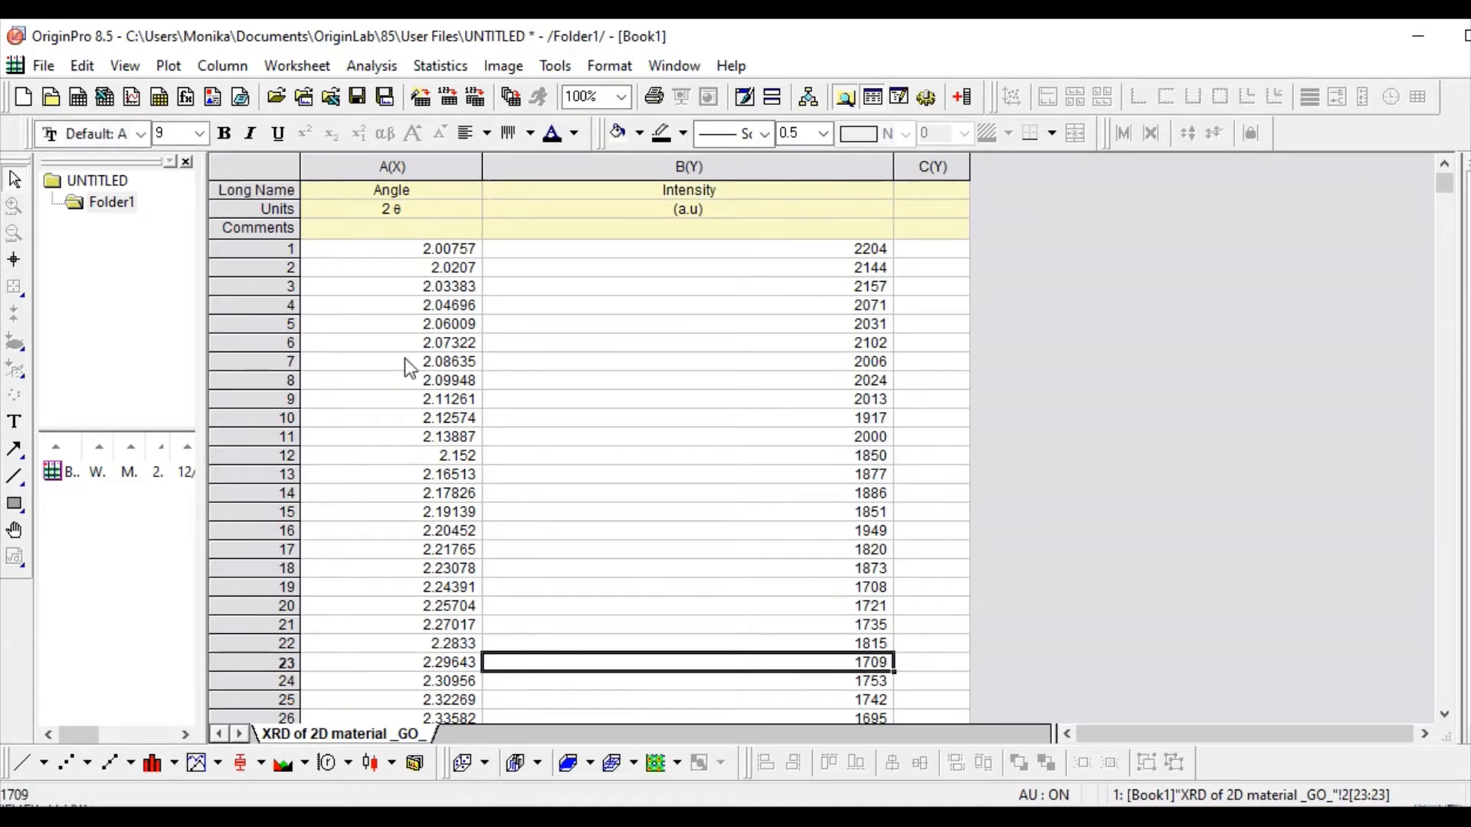
# Select the whole worksheet and plot it as a line graph.
pyautogui.click(259, 161)
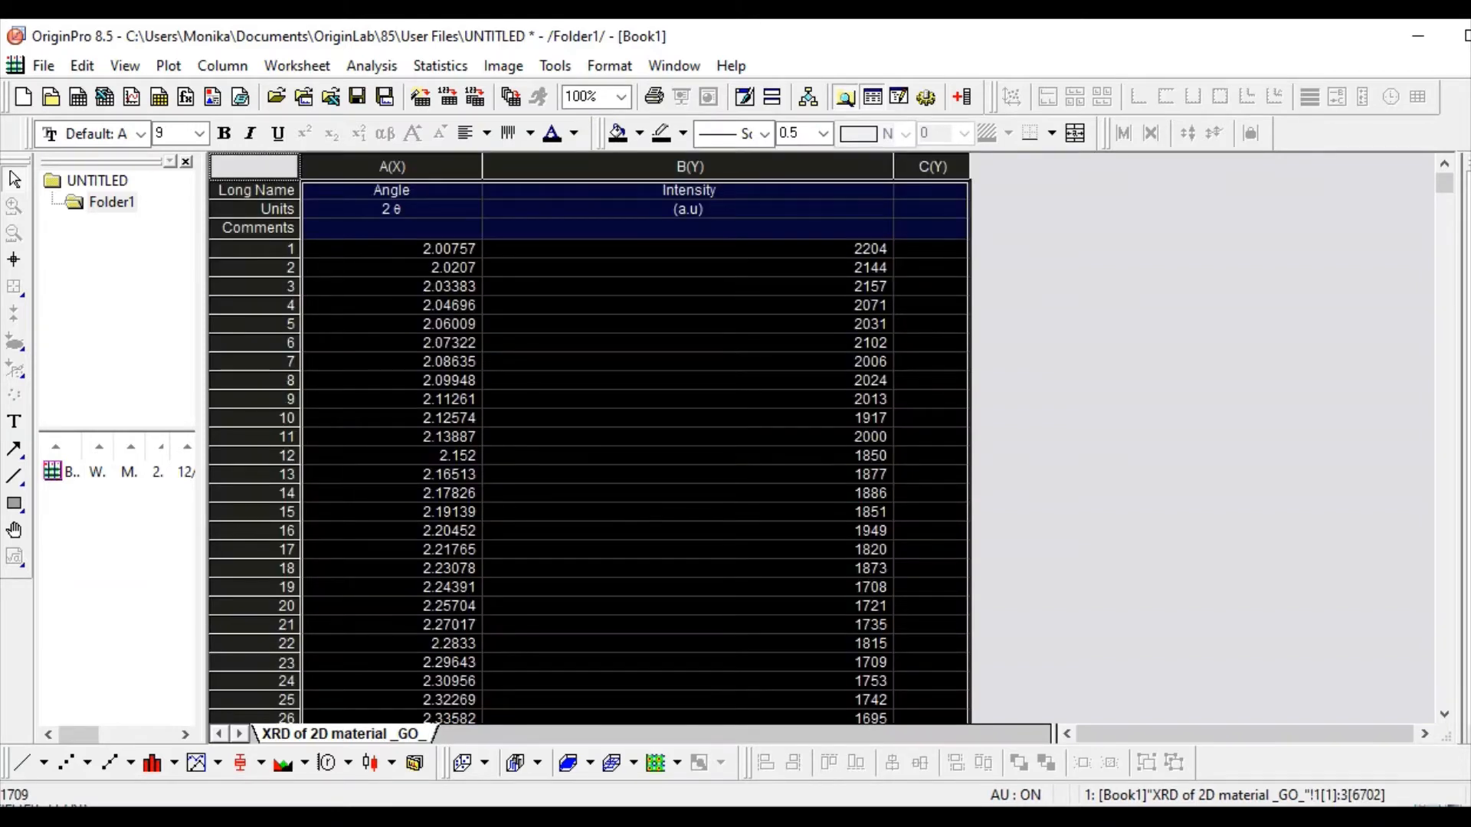
pyautogui.click(169, 68)
pyautogui.moveTo(218, 103)
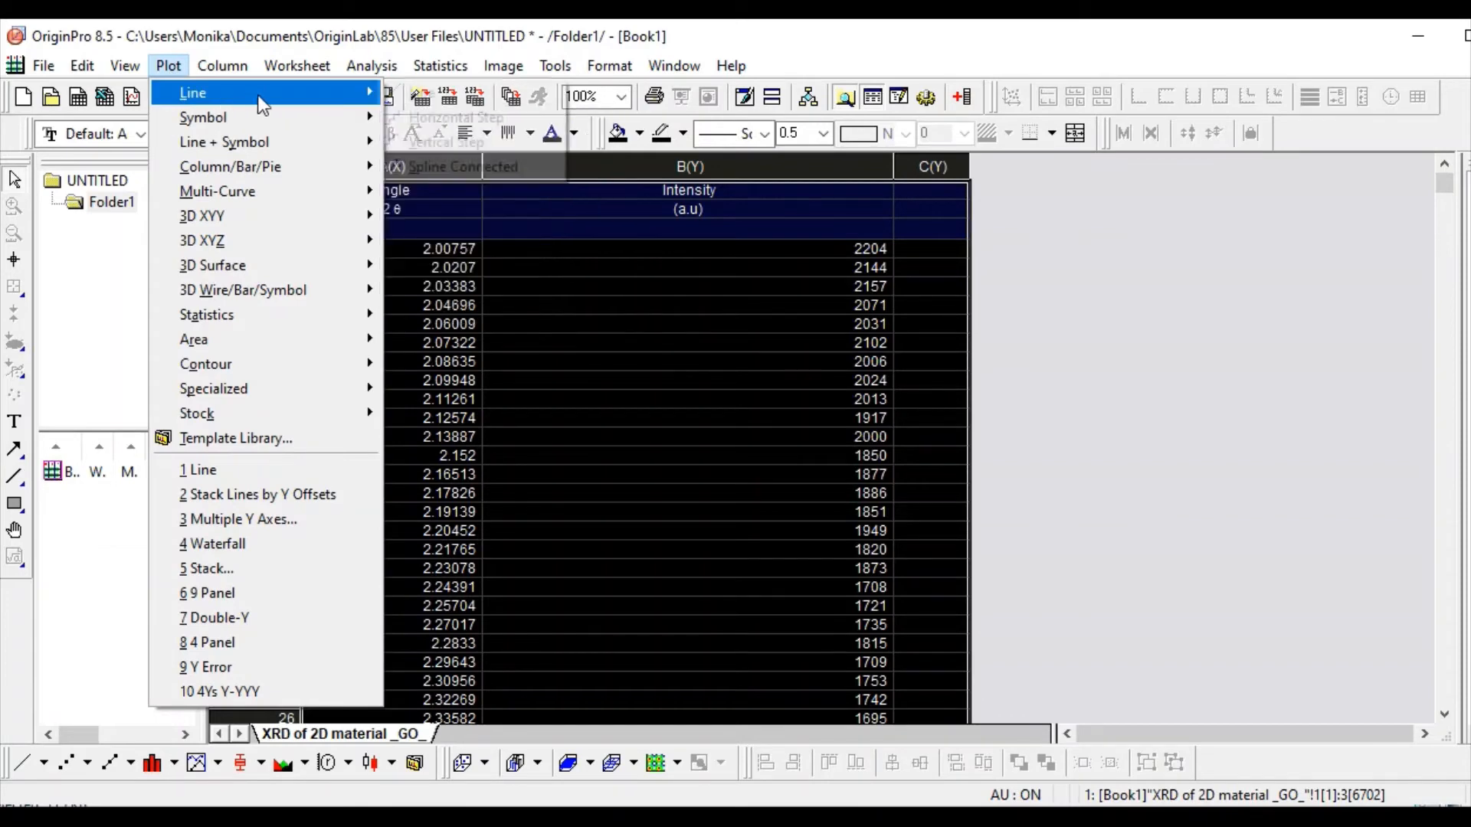
pyautogui.click(418, 93)
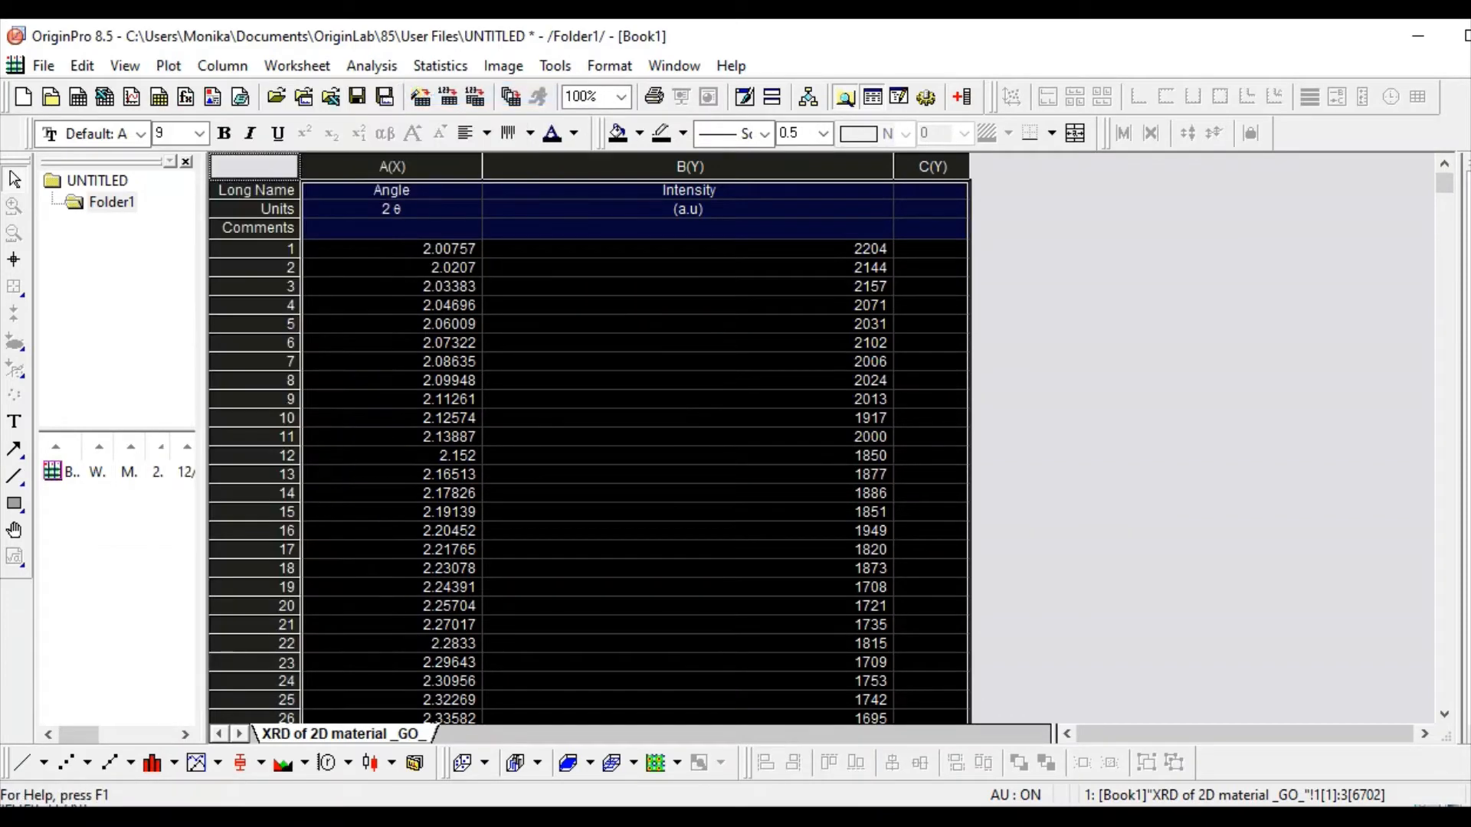
pyautogui.click(30, 766)
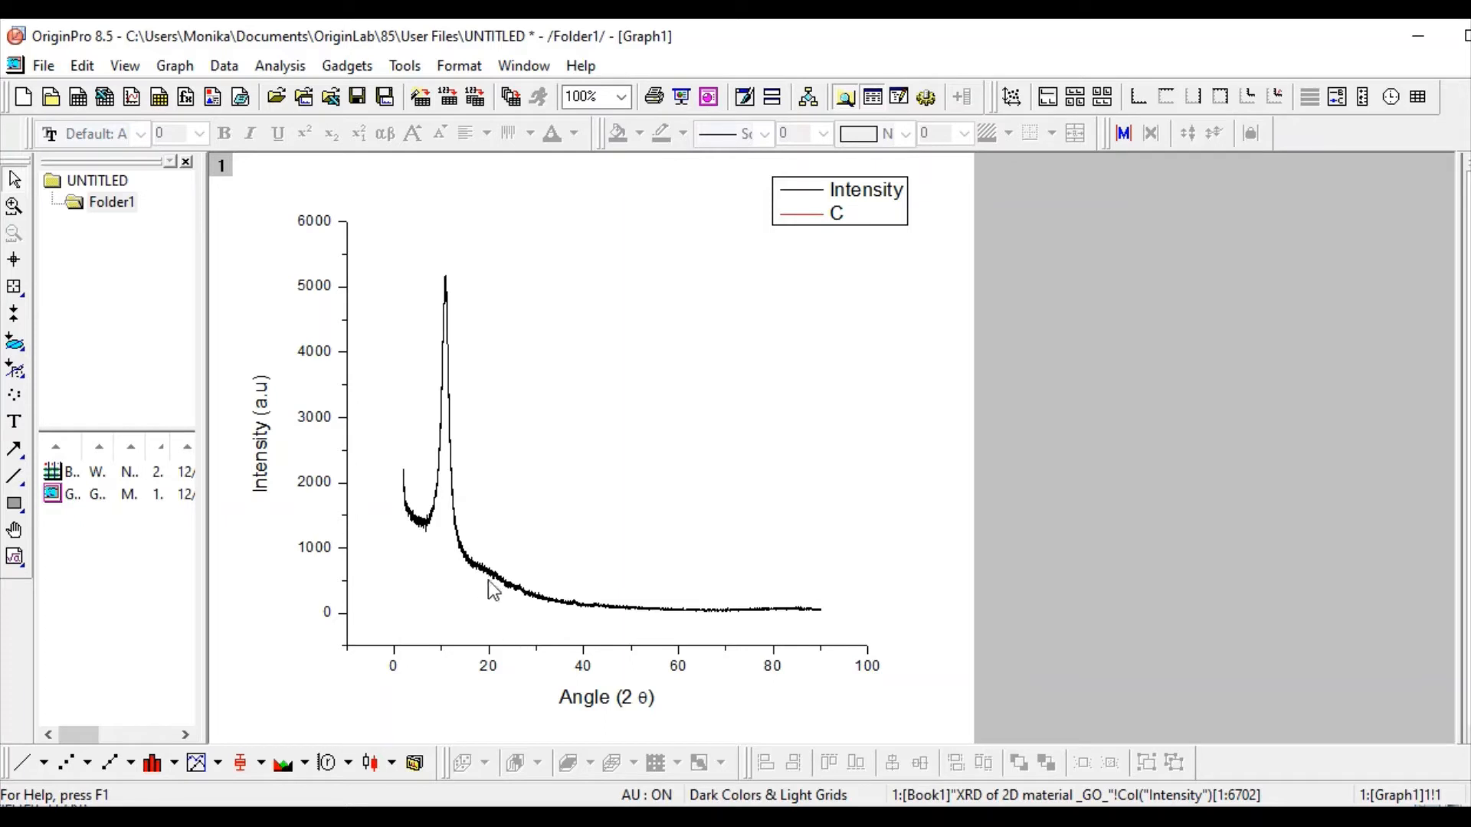
# Select the Intensity curve and open the signal processing Smooth settings for it.
pyautogui.click(284, 67)
pyautogui.click(719, 325)
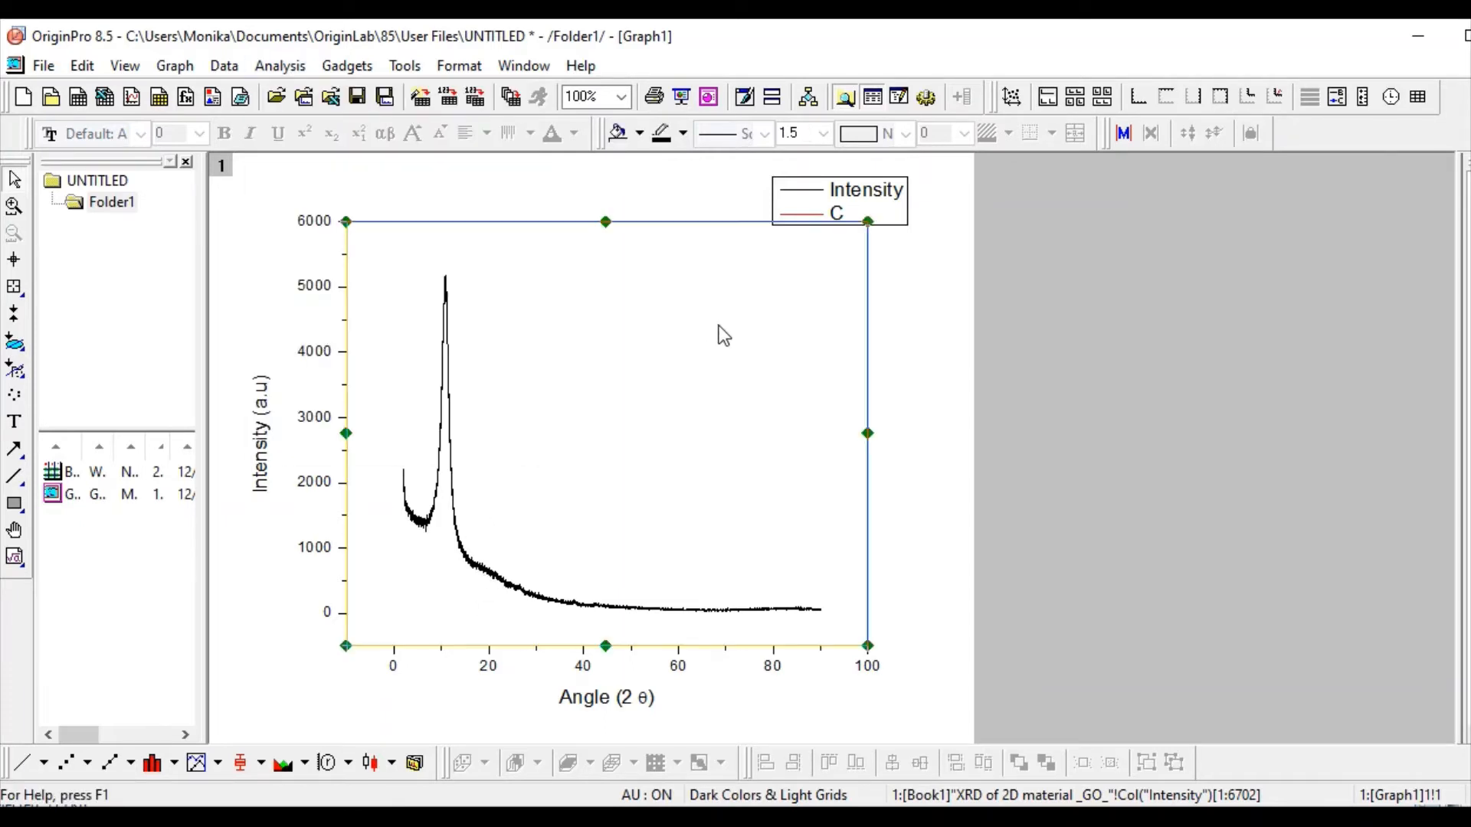
pyautogui.click(493, 576)
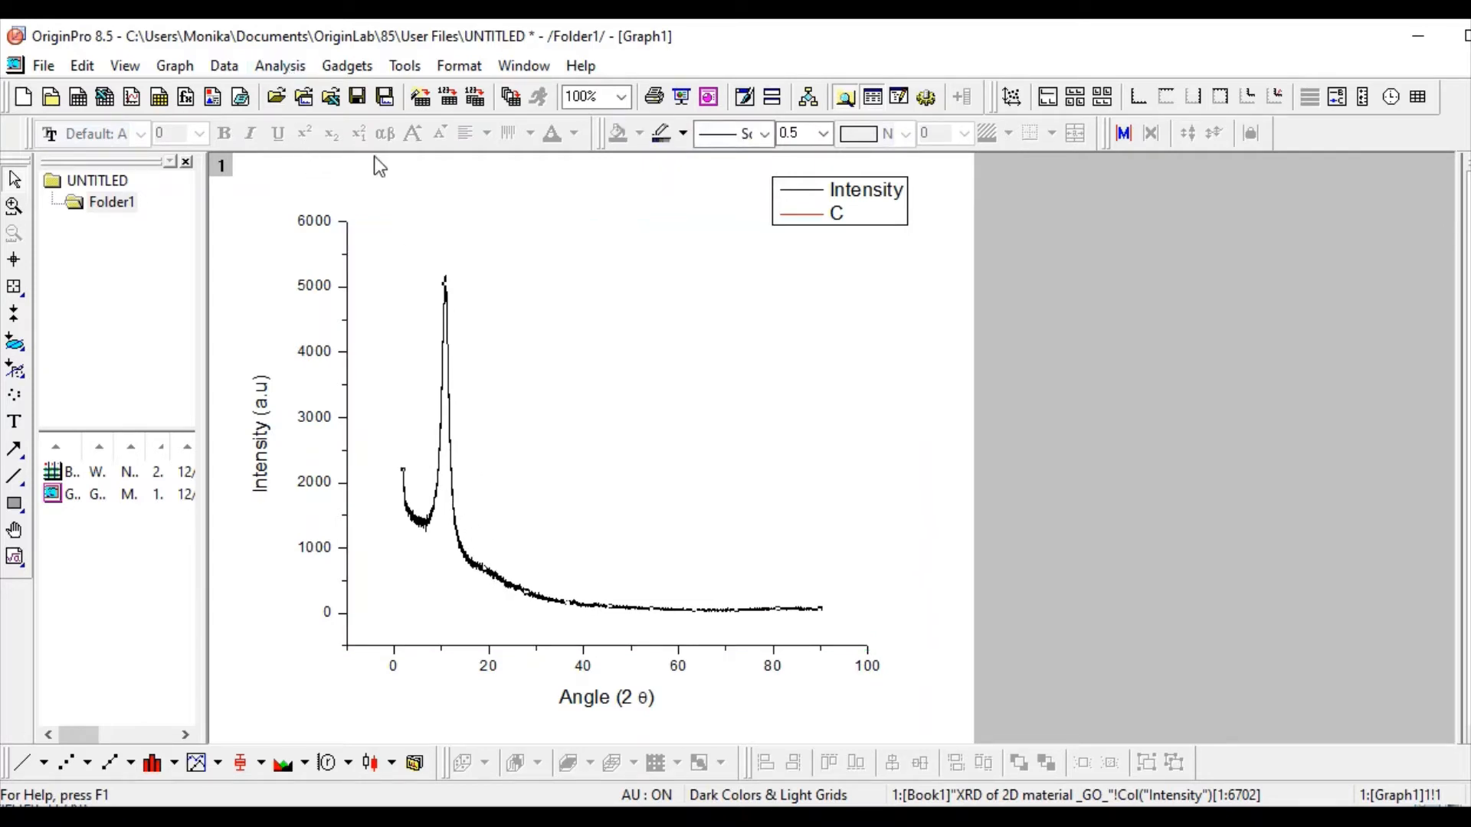
pyautogui.click(299, 68)
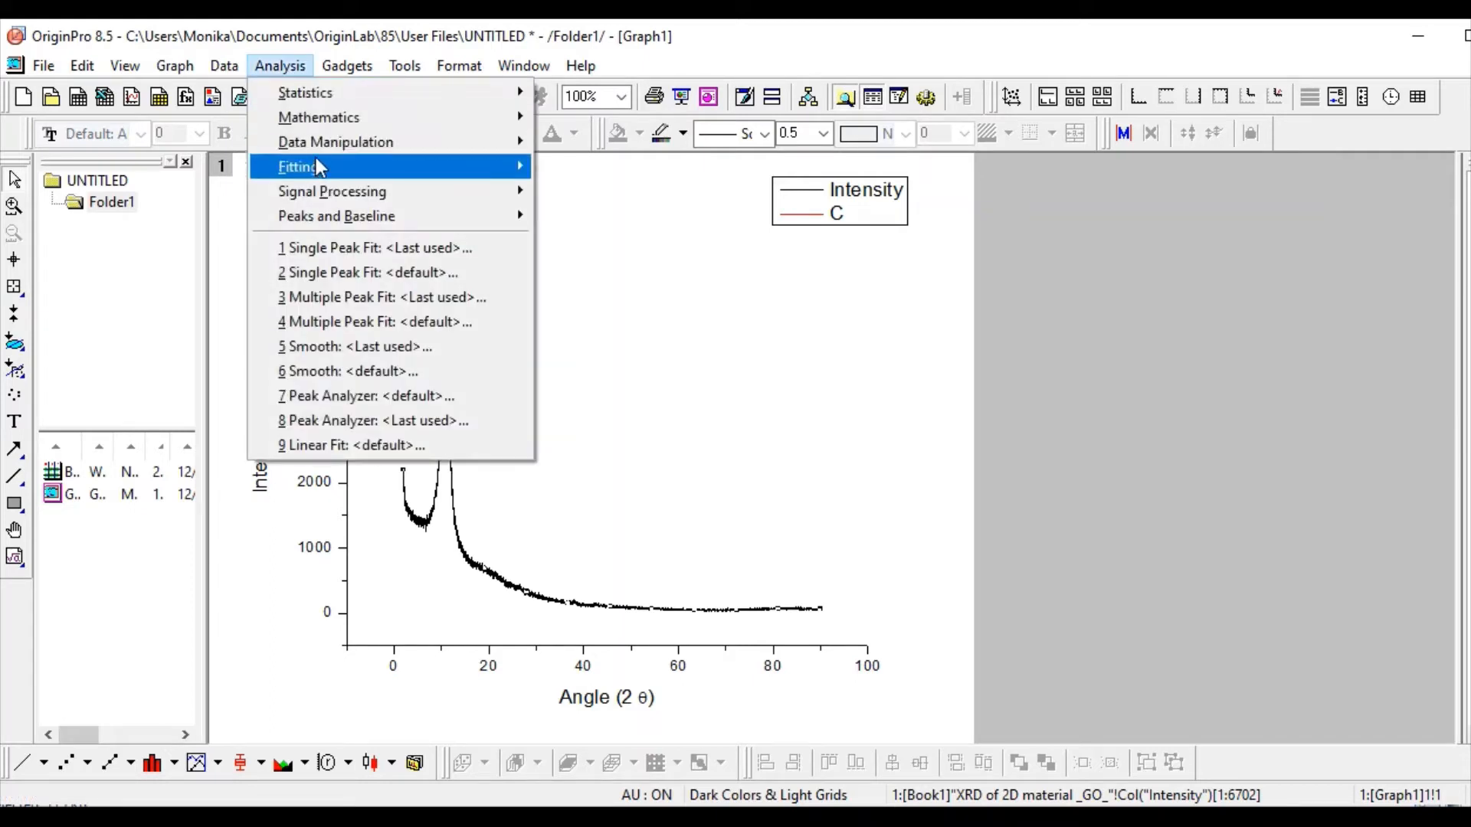
pyautogui.moveTo(334, 153)
pyautogui.moveTo(430, 199)
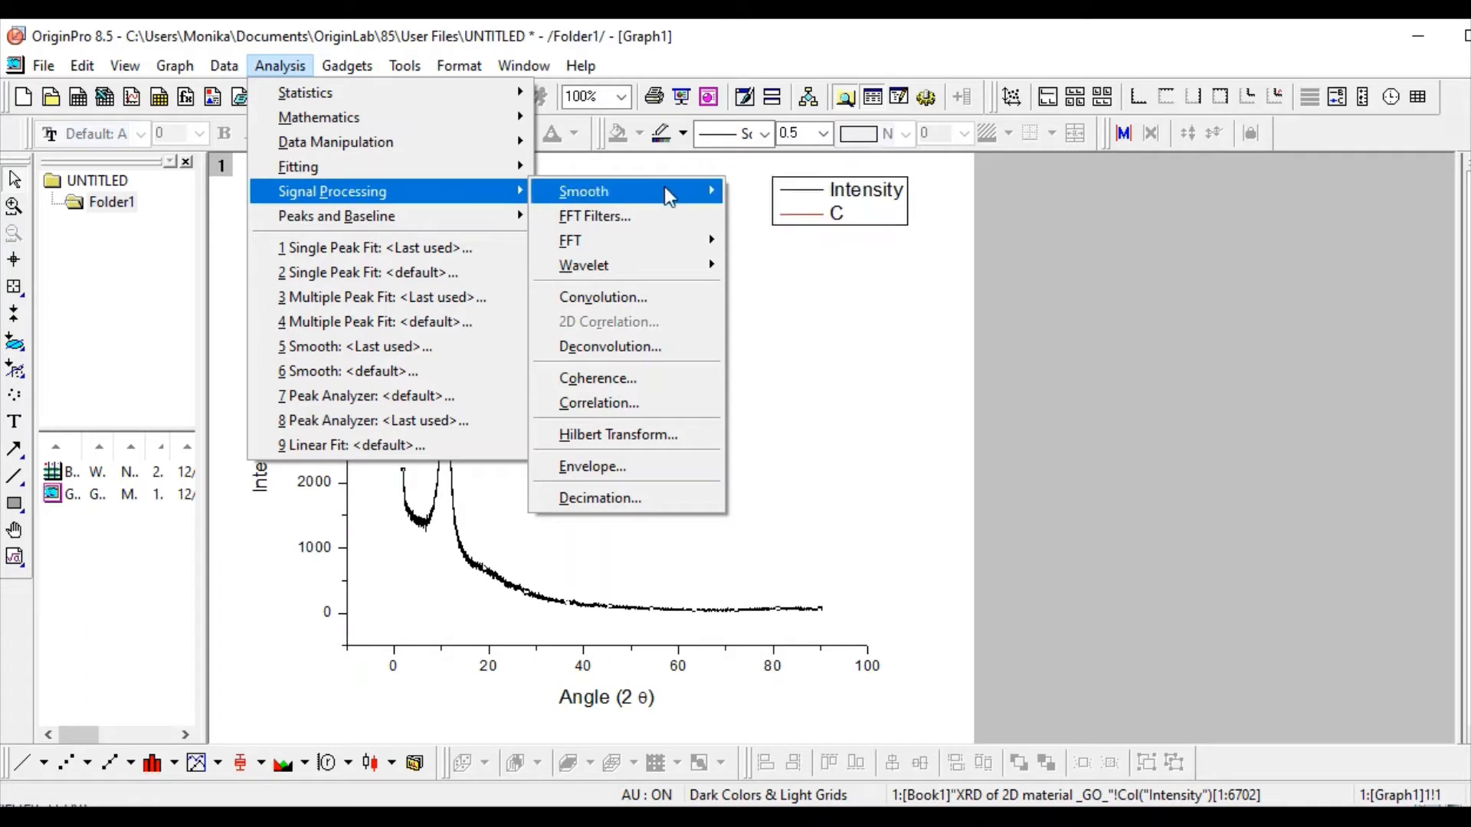
pyautogui.moveTo(666, 186)
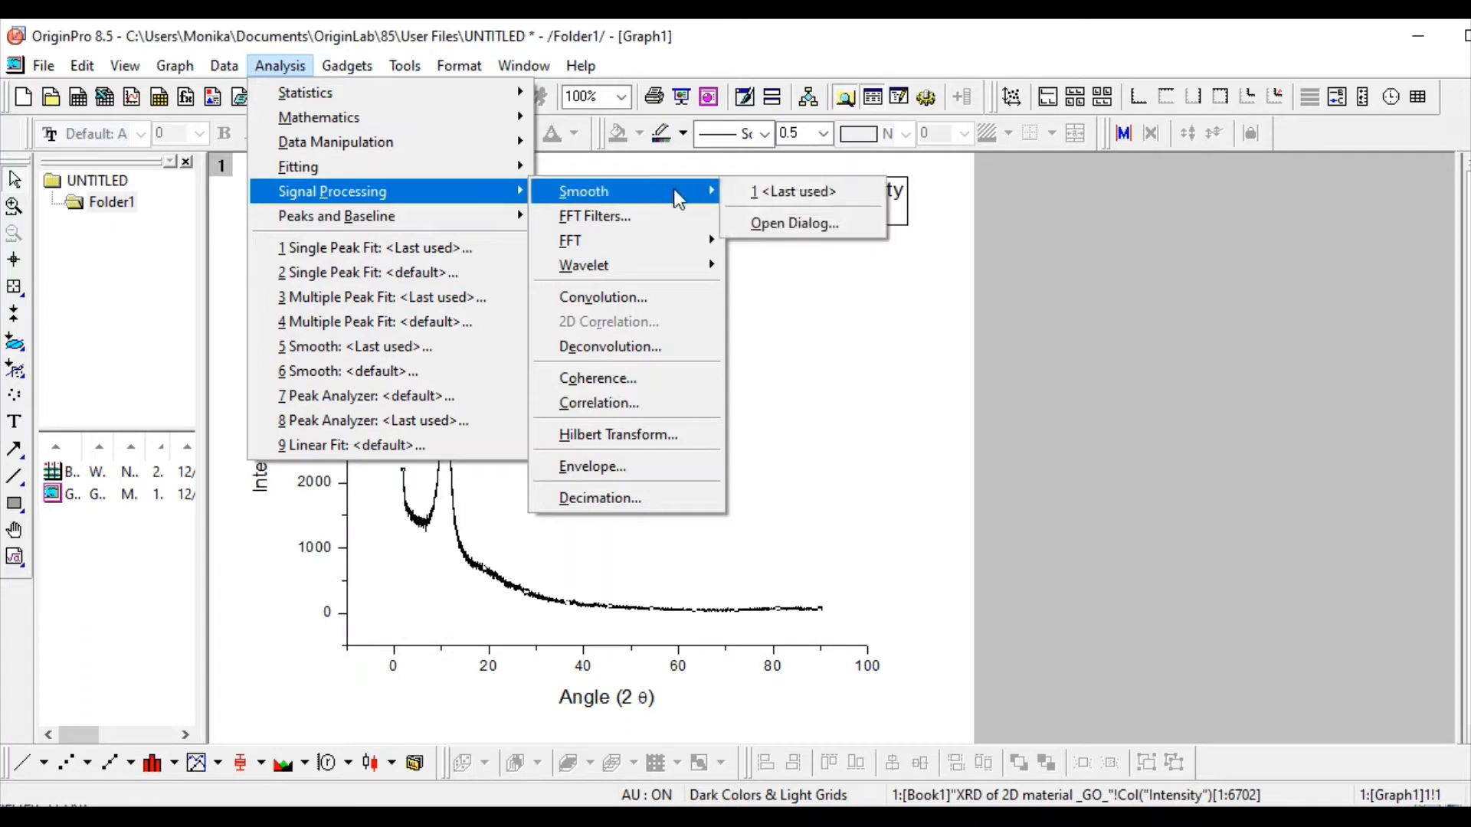
pyautogui.click(778, 225)
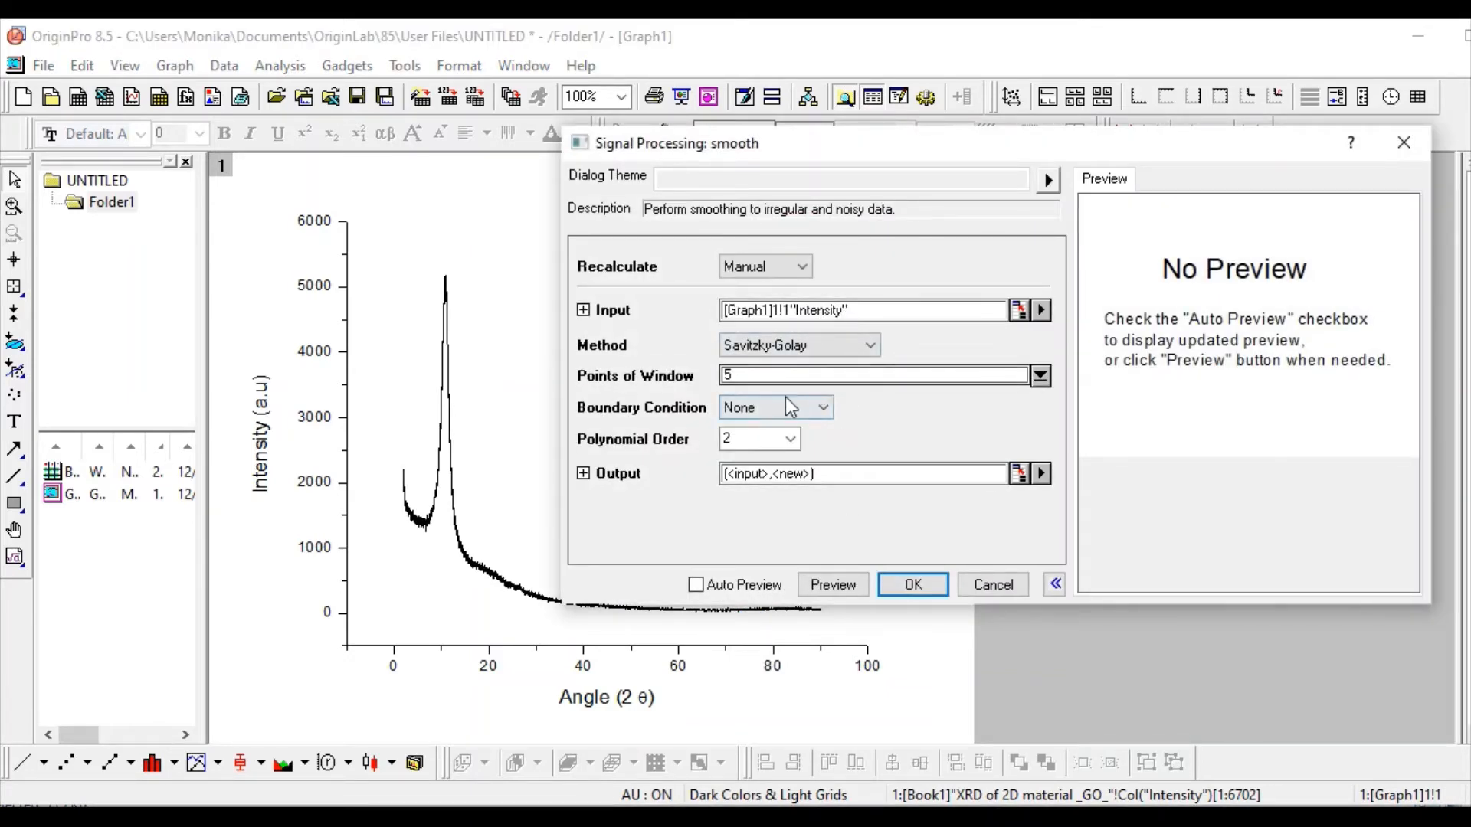
# Smooth the Intensity curve with the Adjacent-Averaging method and 8 points of window.
pyautogui.click(762, 354)
pyautogui.click(756, 367)
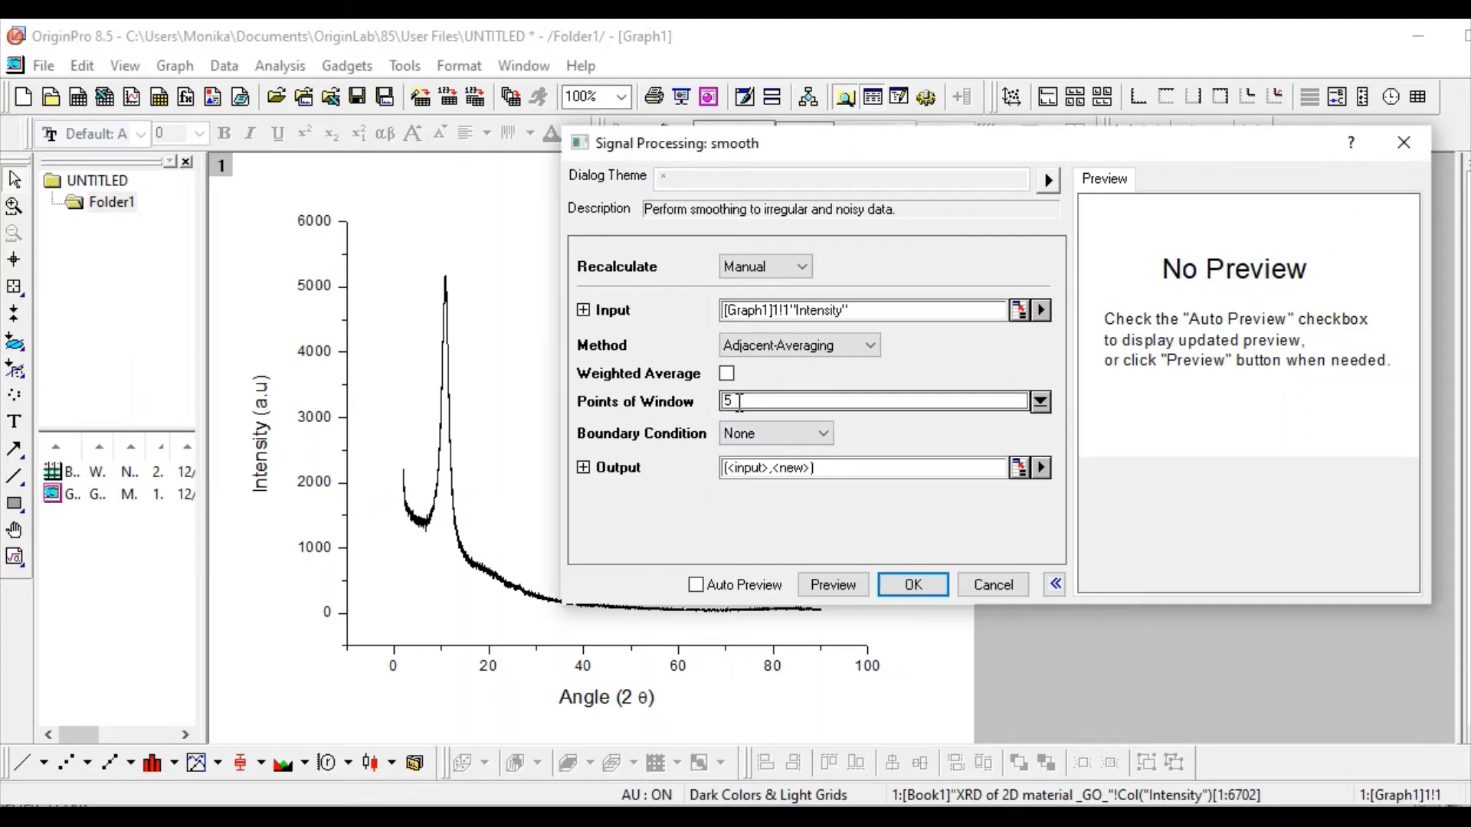
pyautogui.doubleClick(750, 401)
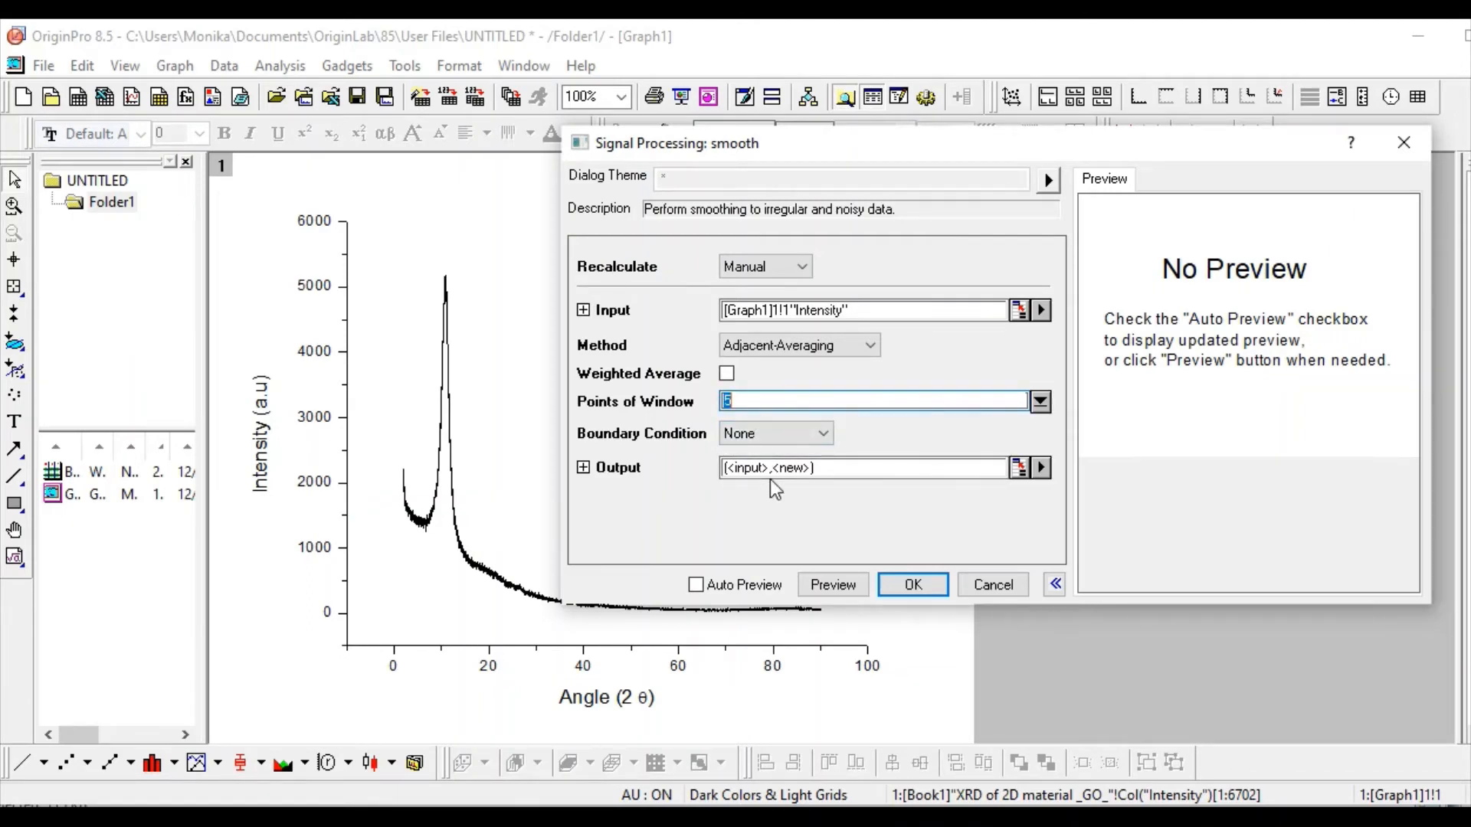
pyautogui.write('8')
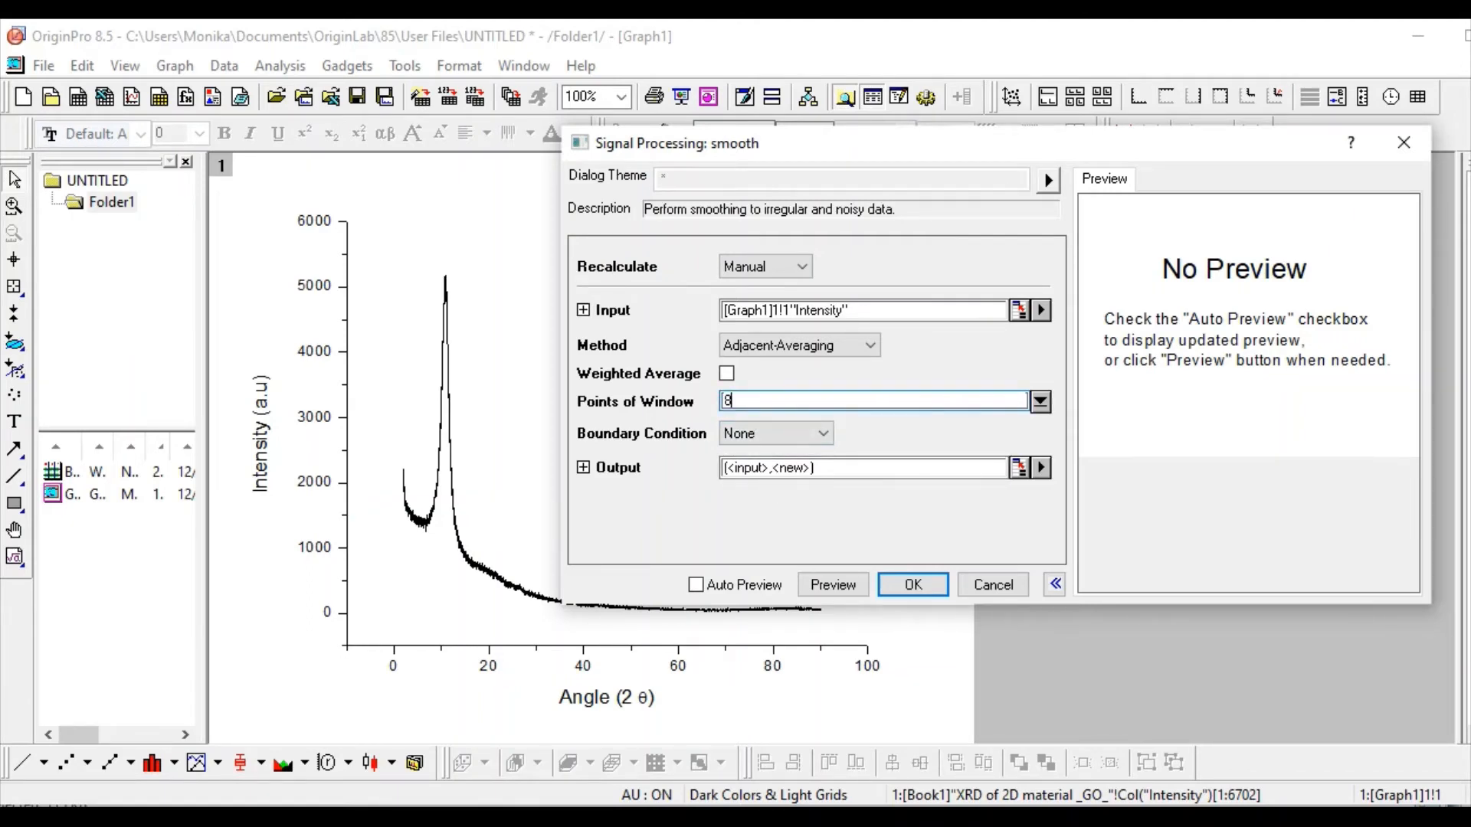
pyautogui.click(907, 589)
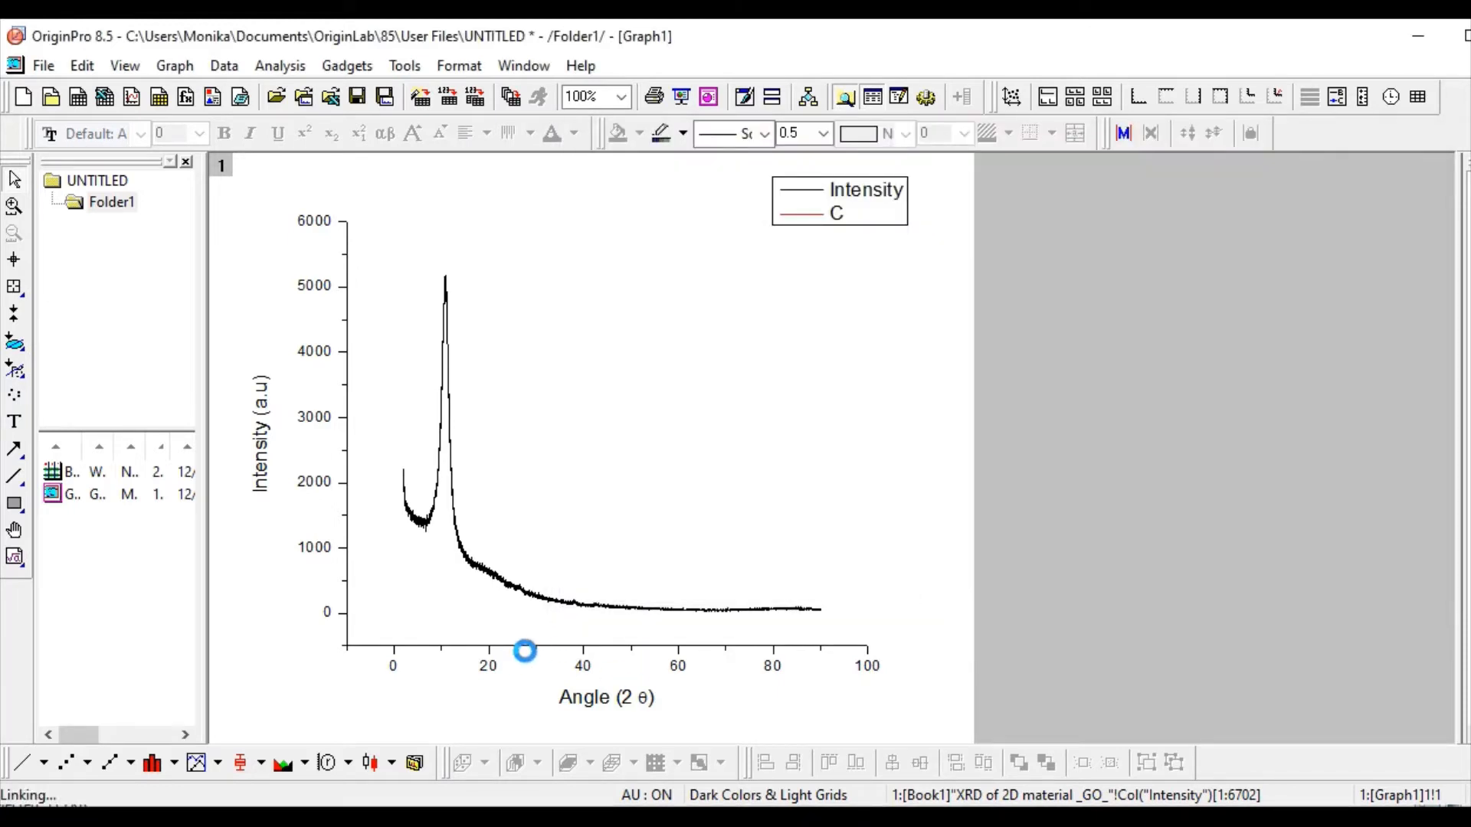
pyautogui.click(483, 576)
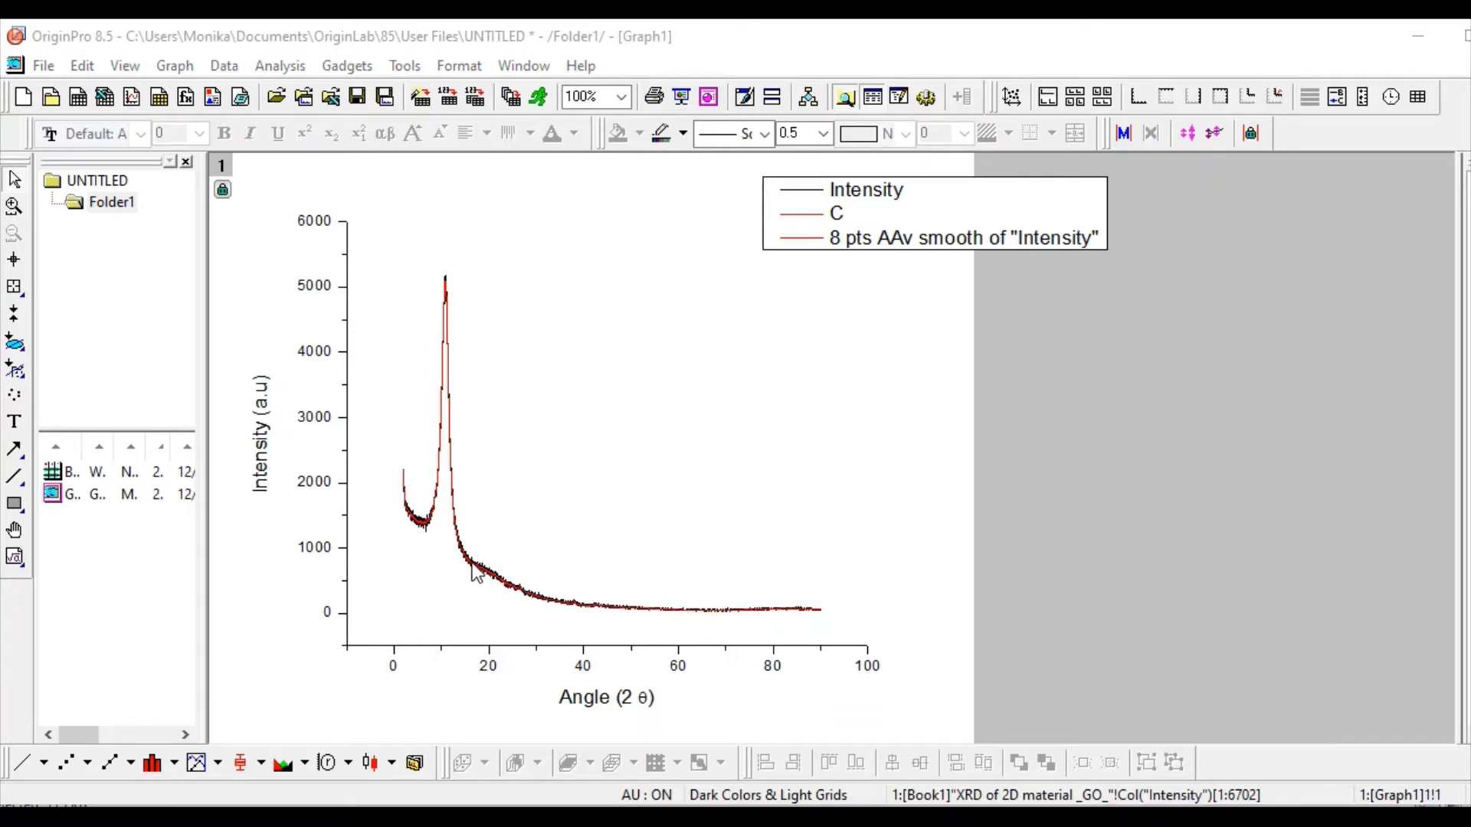
# Hide the original unsmoothed Intensity curve in the plot details of the graph.
pyautogui.doubleClick(474, 570)
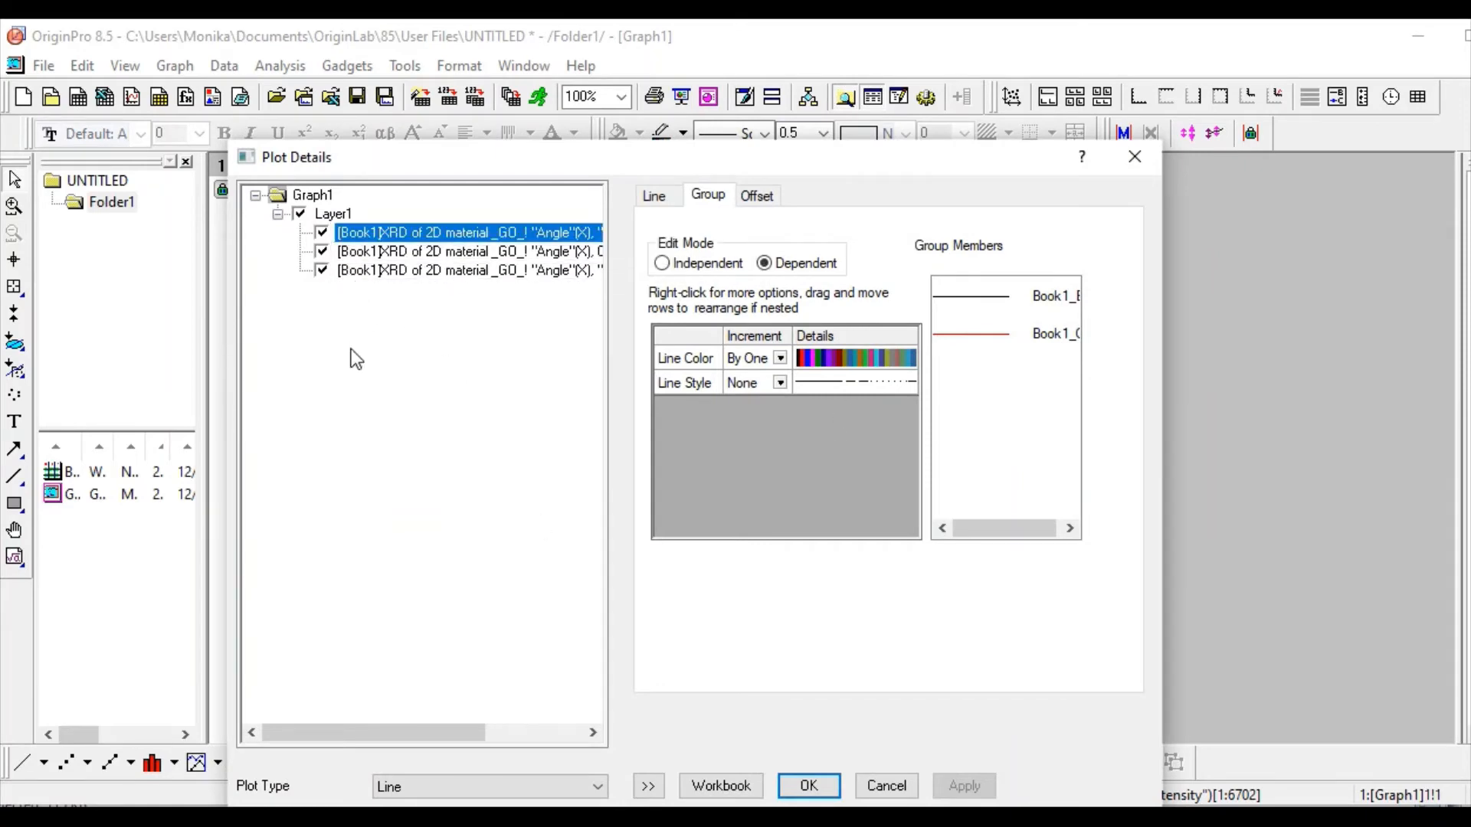
pyautogui.click(322, 233)
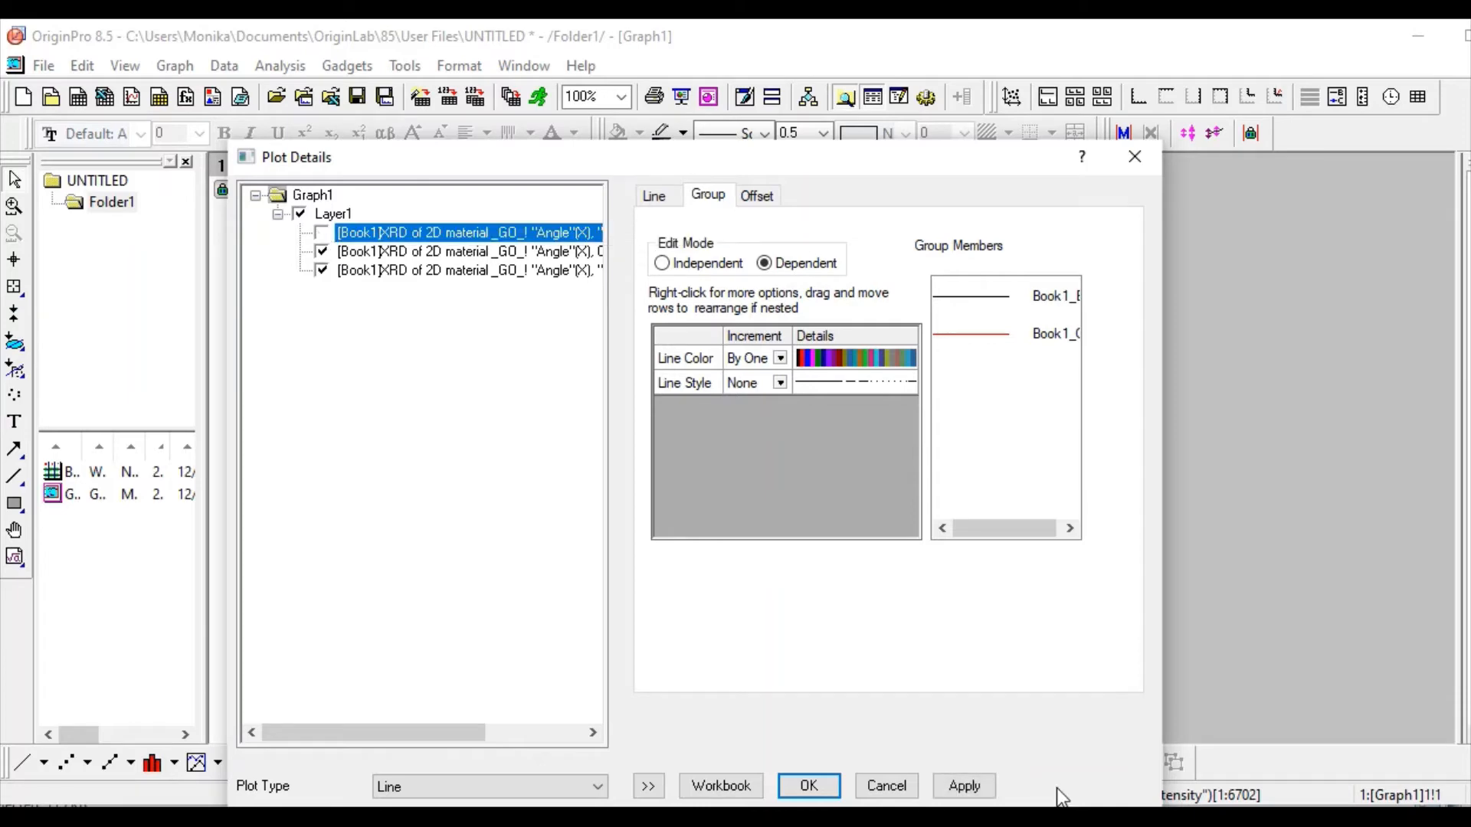
pyautogui.moveTo(741, 160); pyautogui.dragTo(1165, 86)
pyautogui.click(1376, 720)
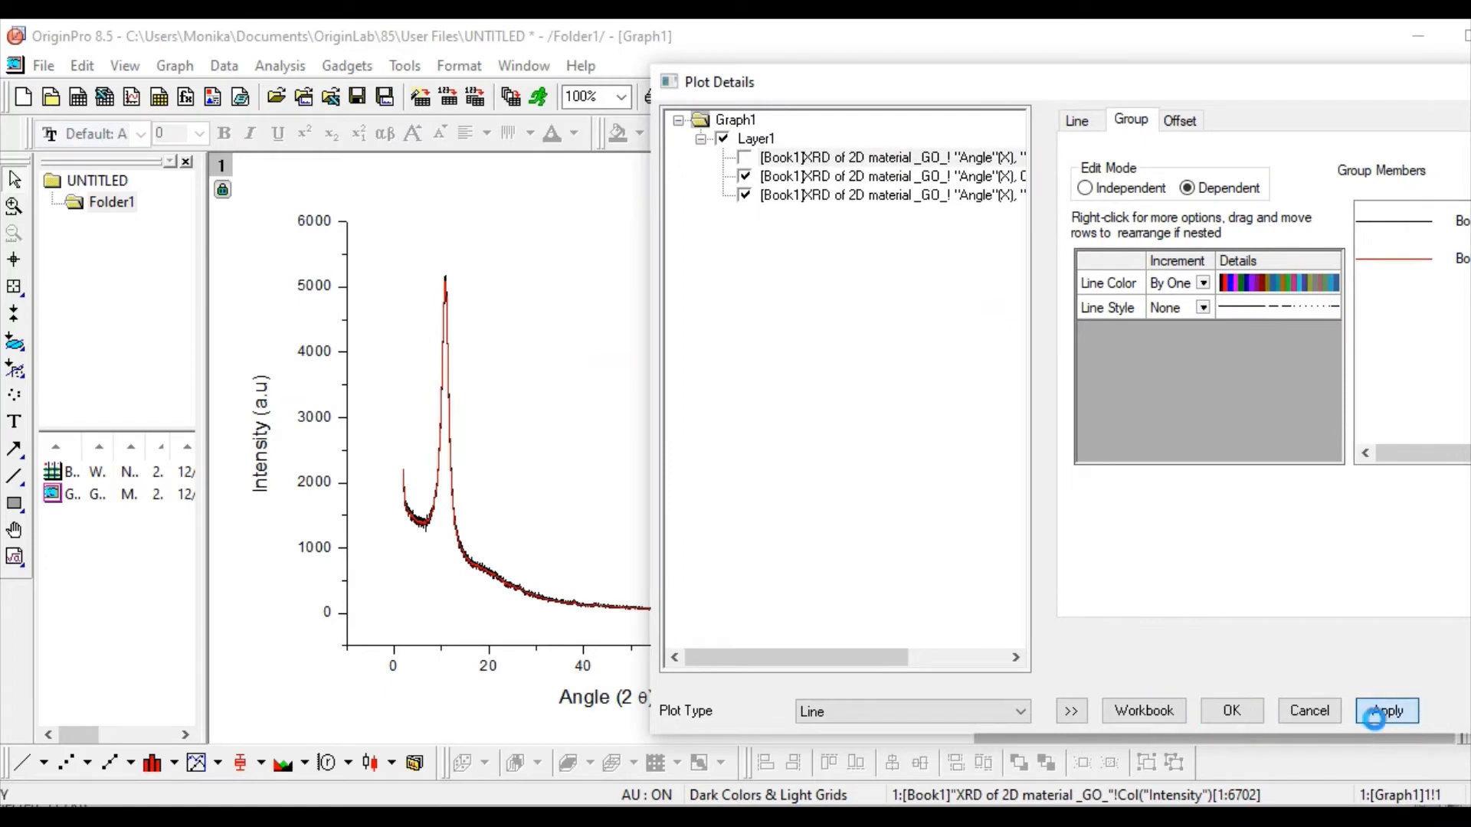
pyautogui.click(1212, 710)
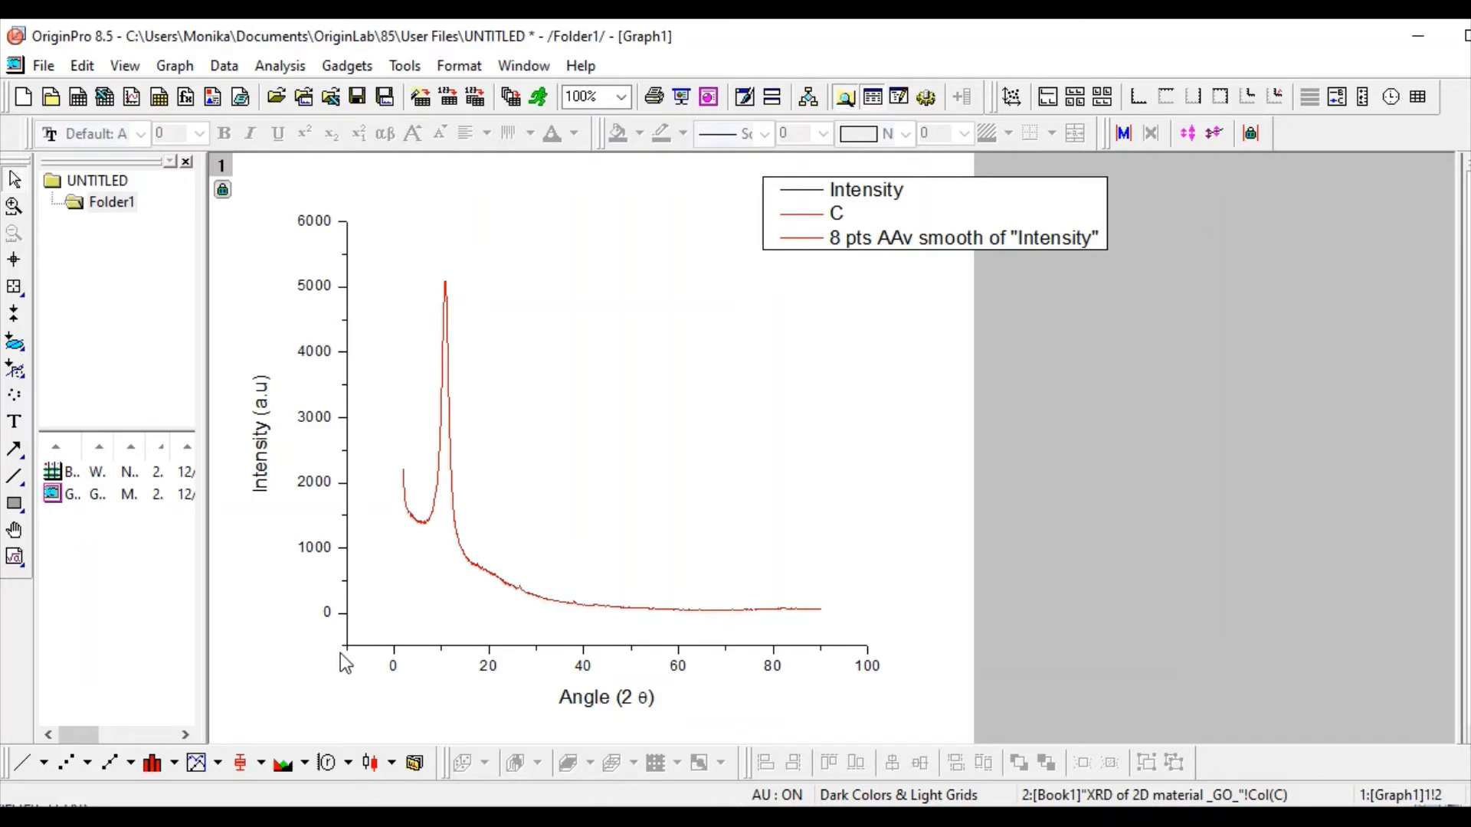
# Set the X axis scale from 0 to 80 with 0 minor ticks.
pyautogui.doubleClick(503, 646)
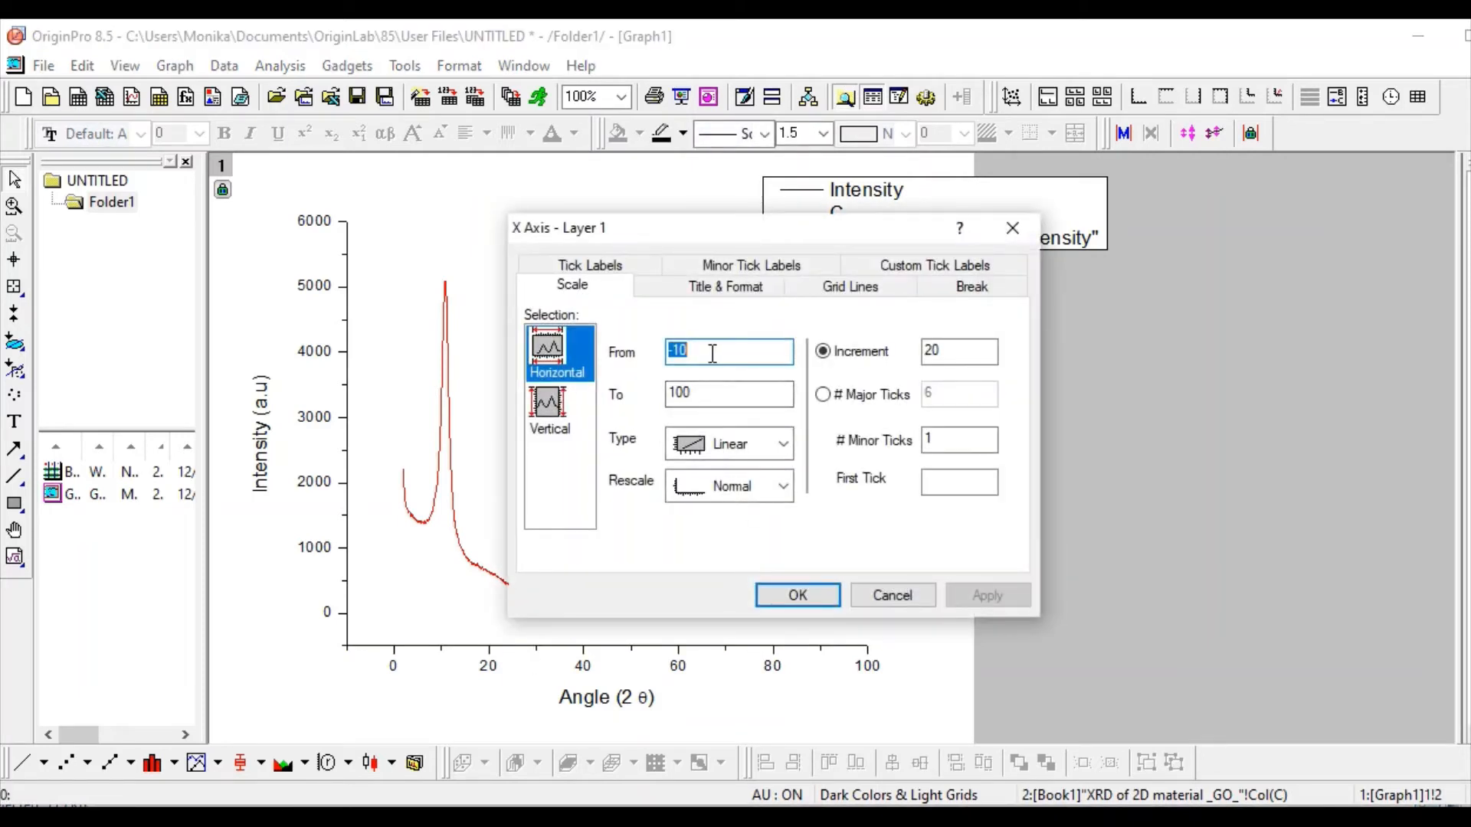
pyautogui.write('0')
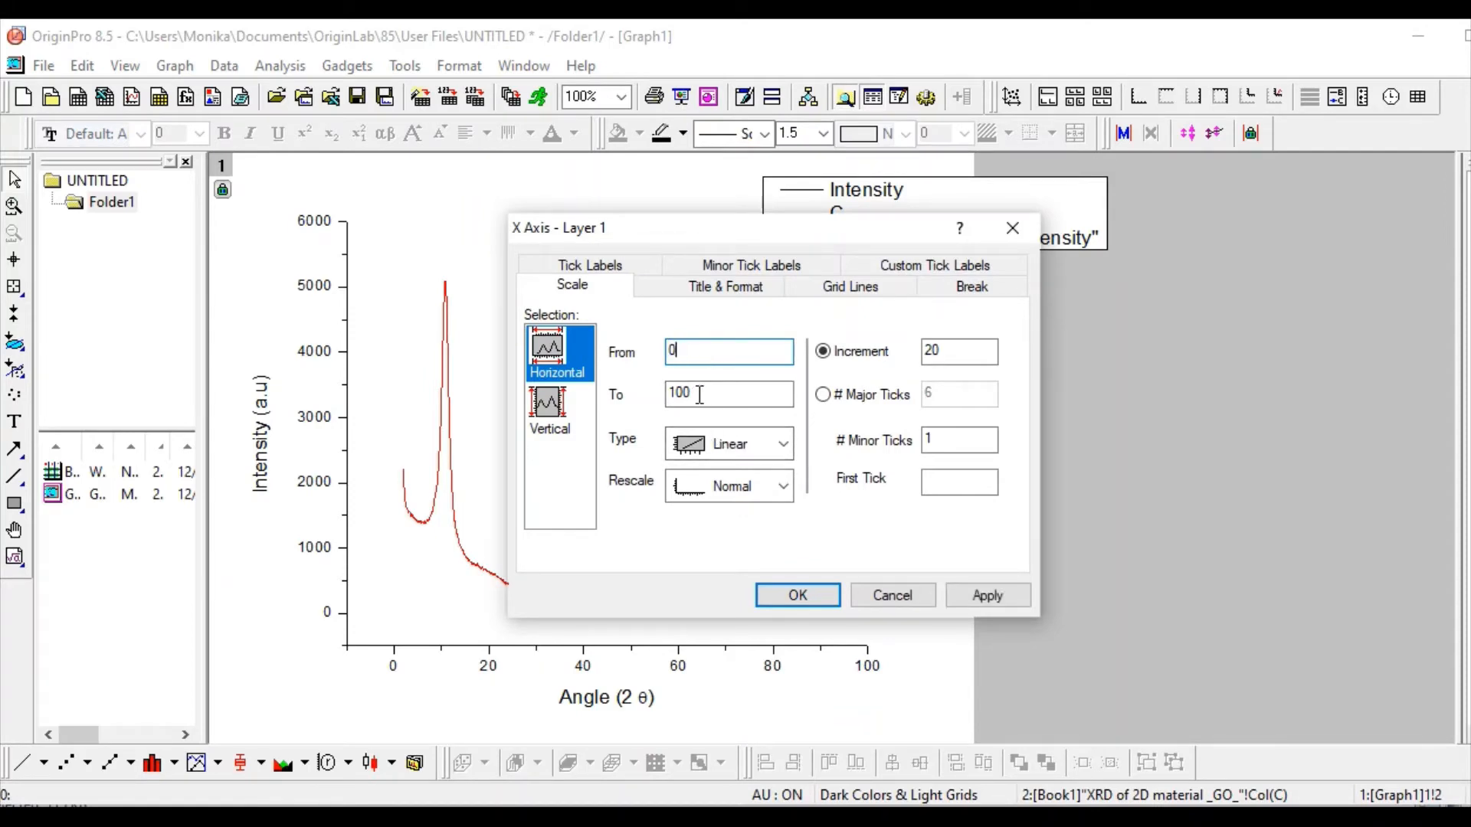
pyautogui.moveTo(699, 395); pyautogui.dragTo(668, 394)
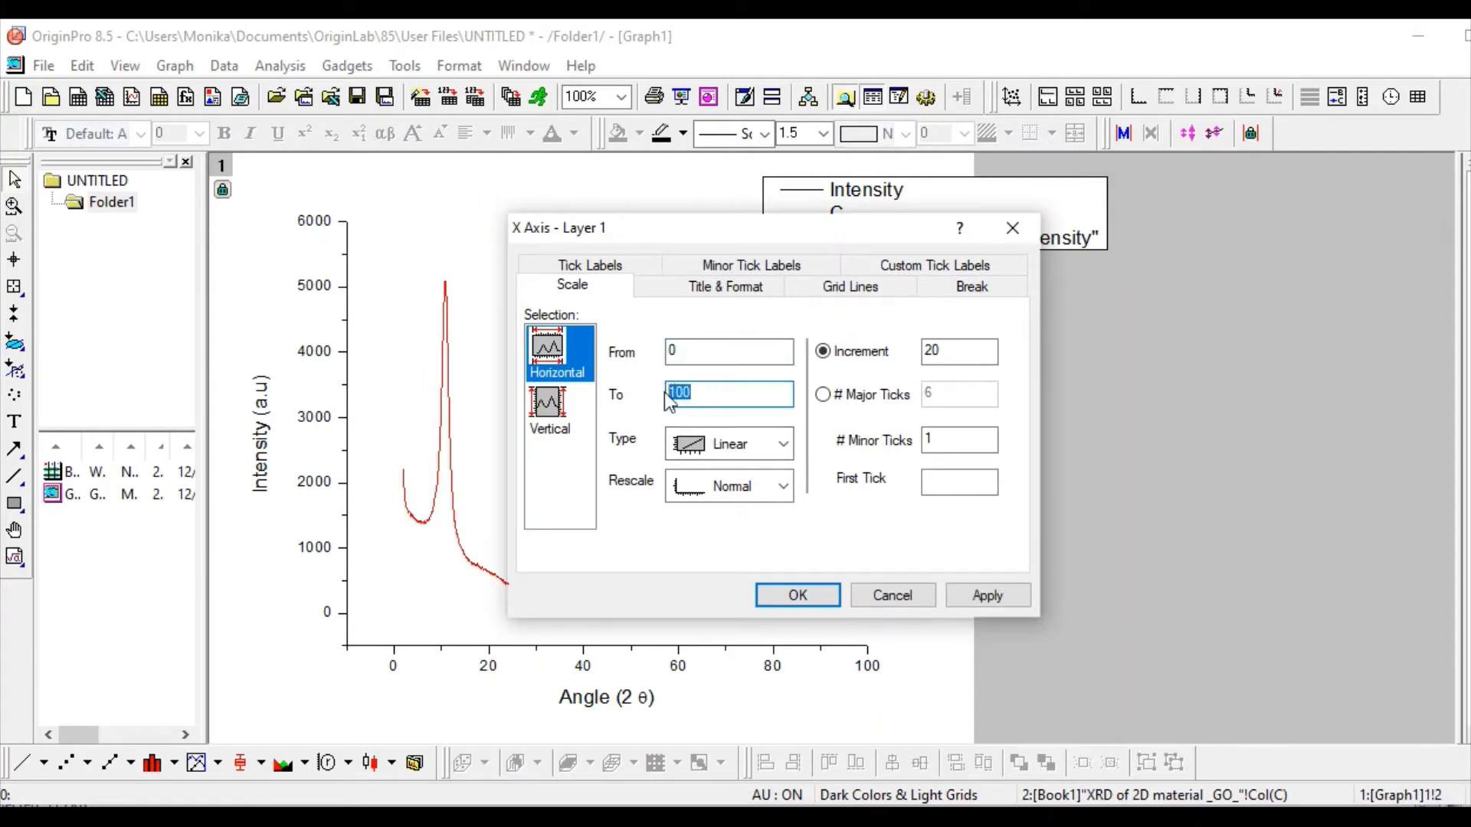
pyautogui.write('80')
pyautogui.click(969, 596)
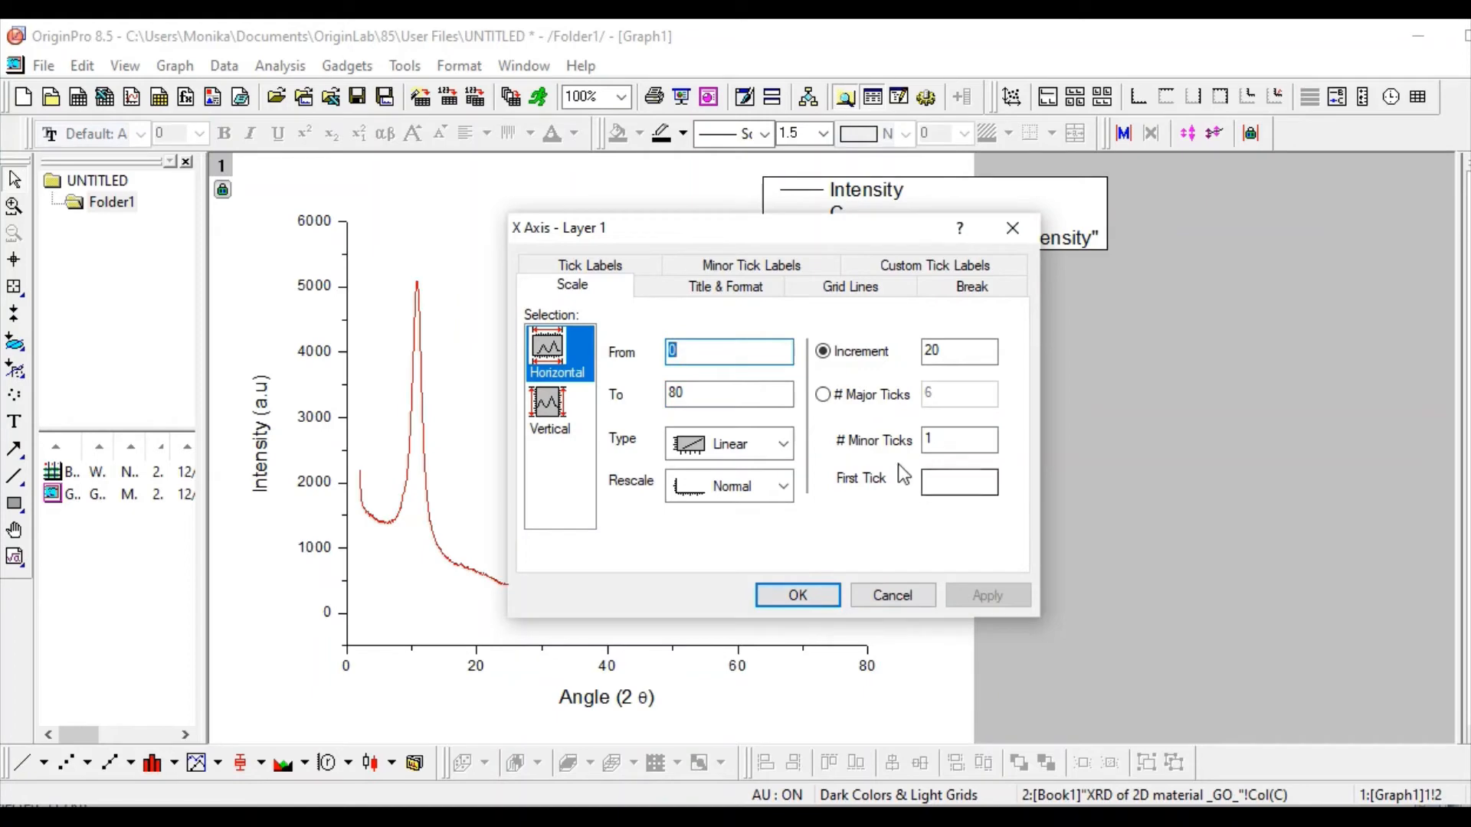
pyautogui.moveTo(951, 437); pyautogui.dragTo(916, 433)
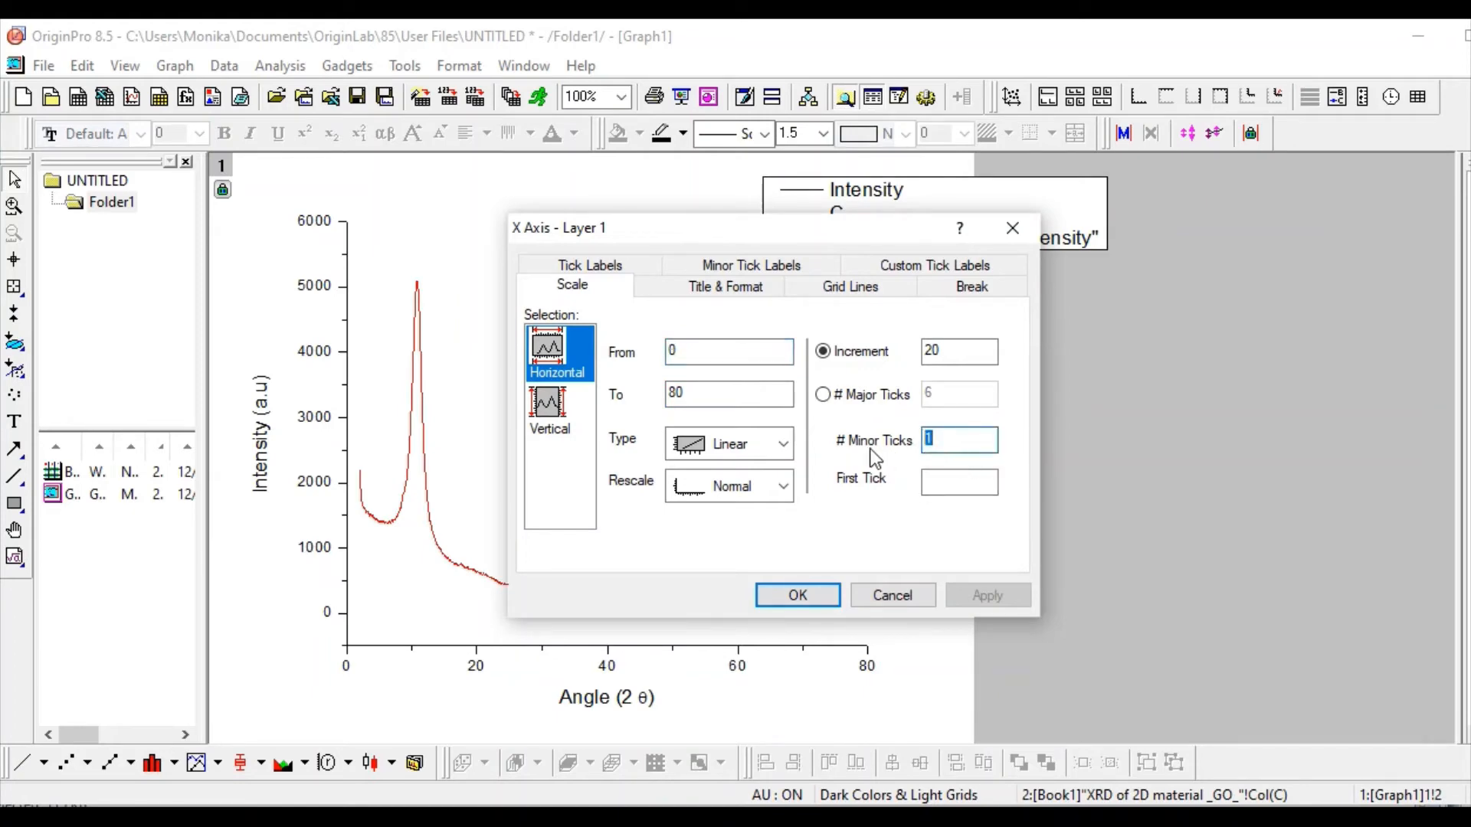
pyautogui.write('0')
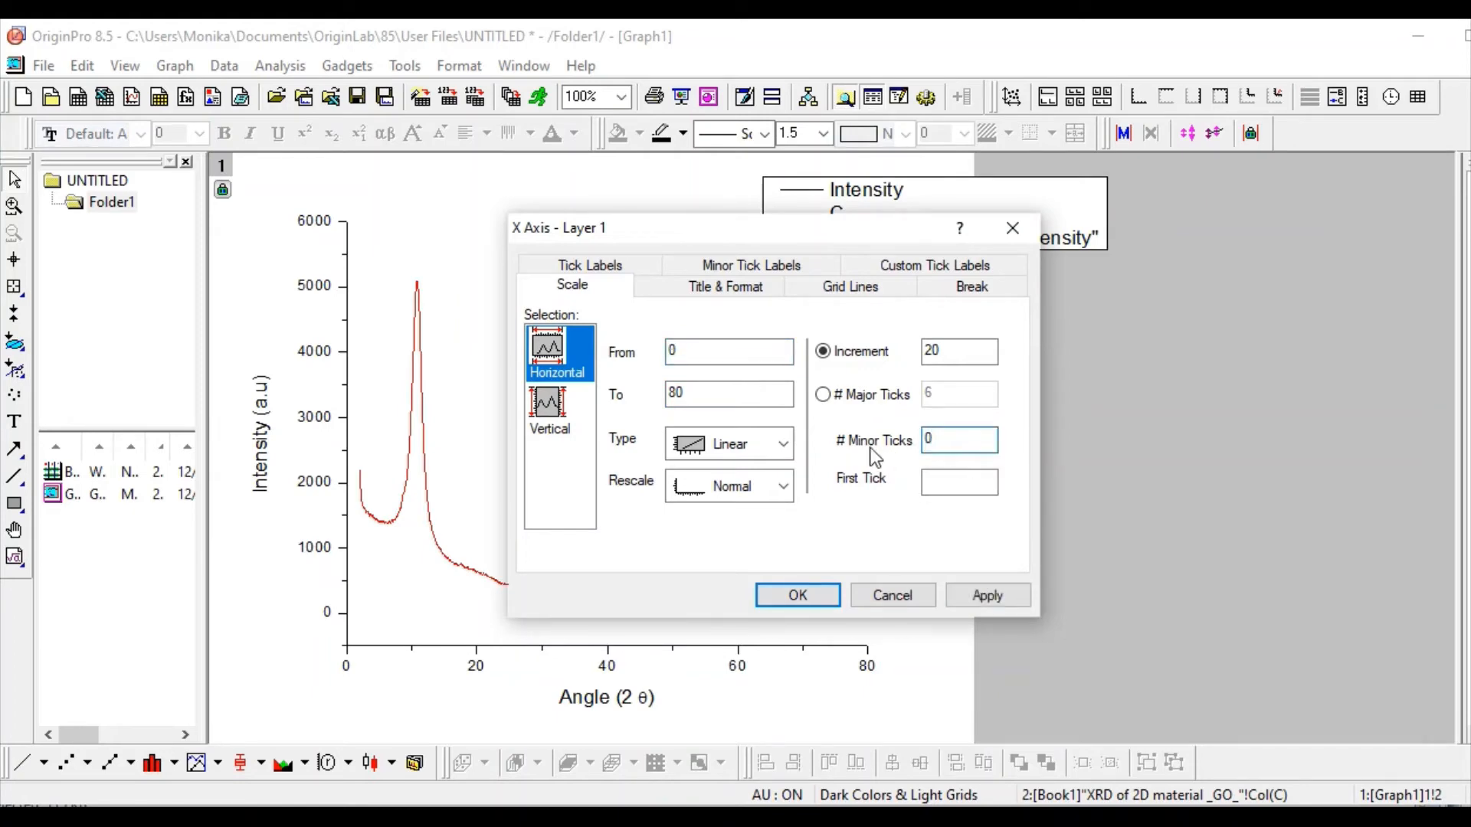
pyautogui.click(988, 596)
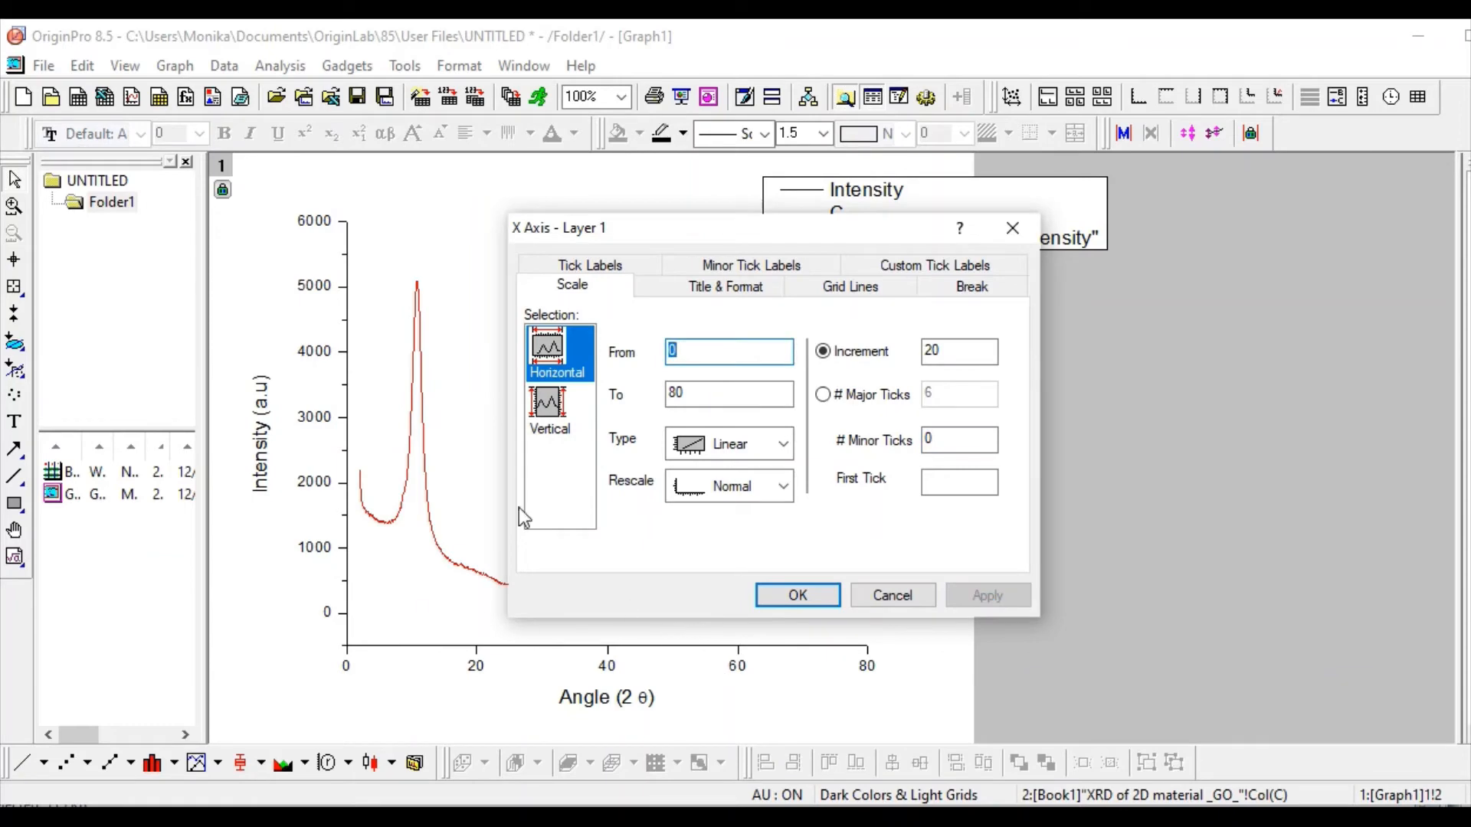
# Set the Y axis scale to run from 0 to 5500.
pyautogui.click(548, 407)
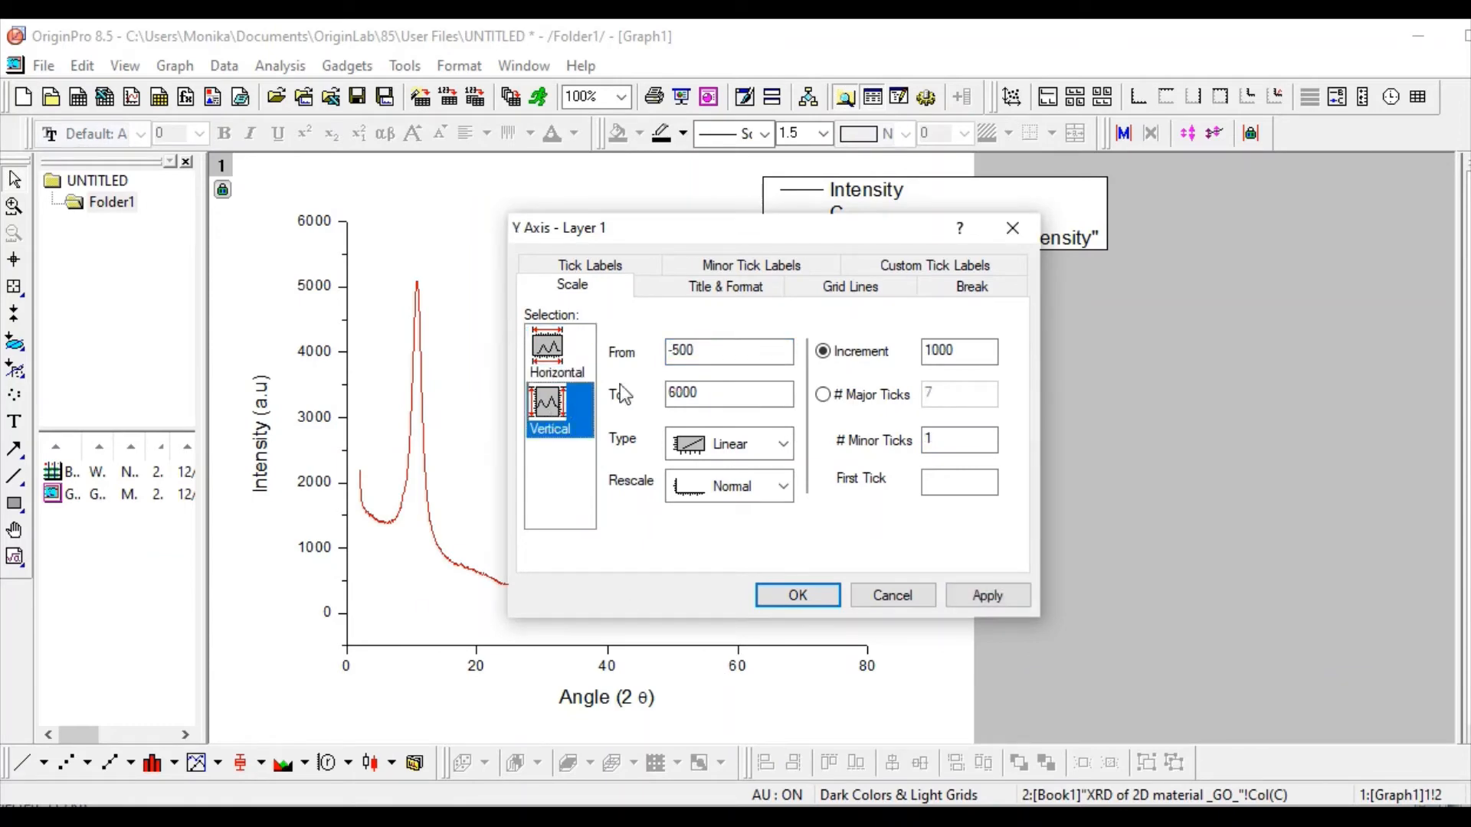
pyautogui.moveTo(703, 348); pyautogui.dragTo(612, 375)
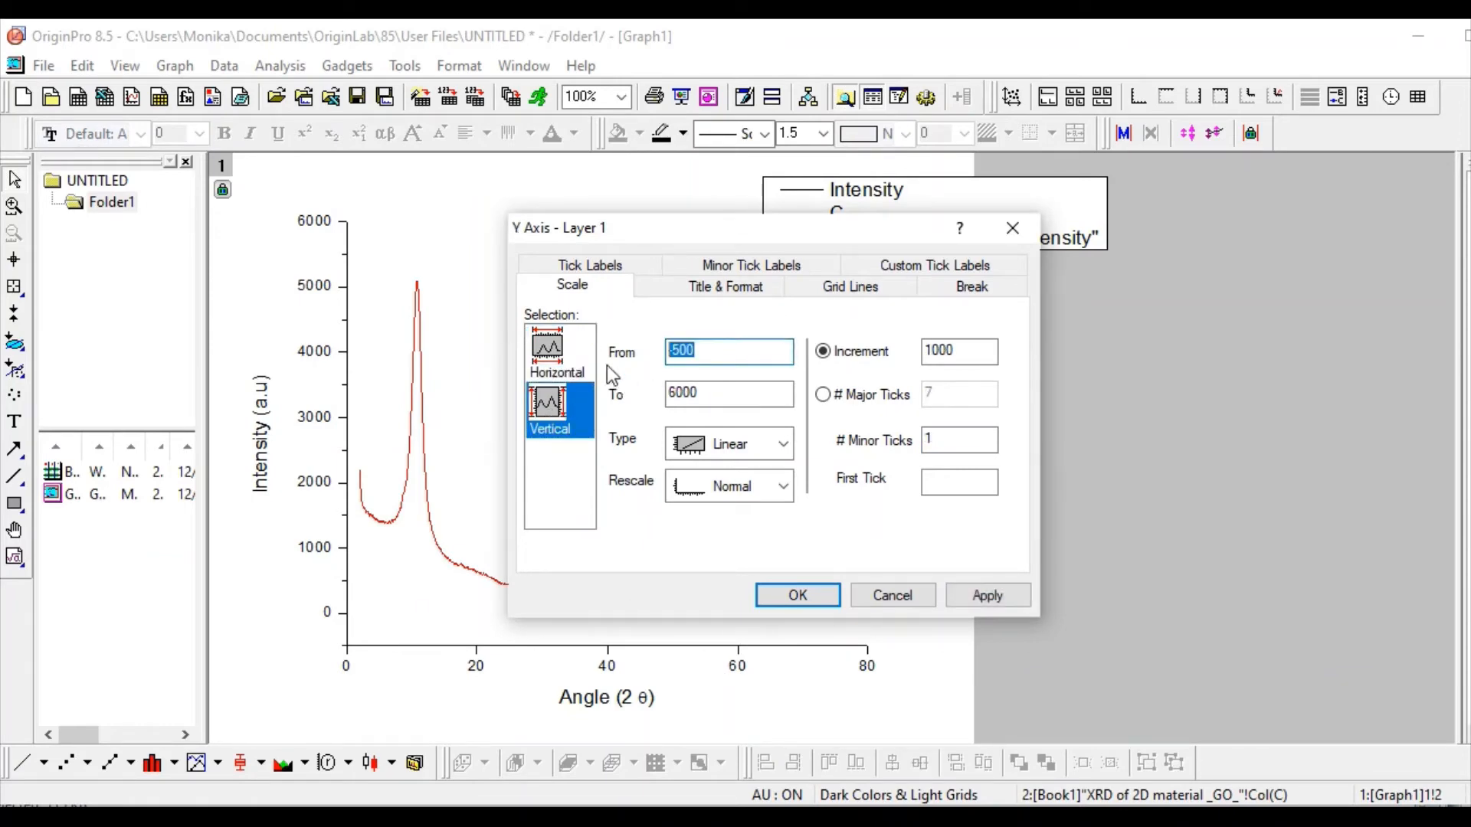
pyautogui.write('0')
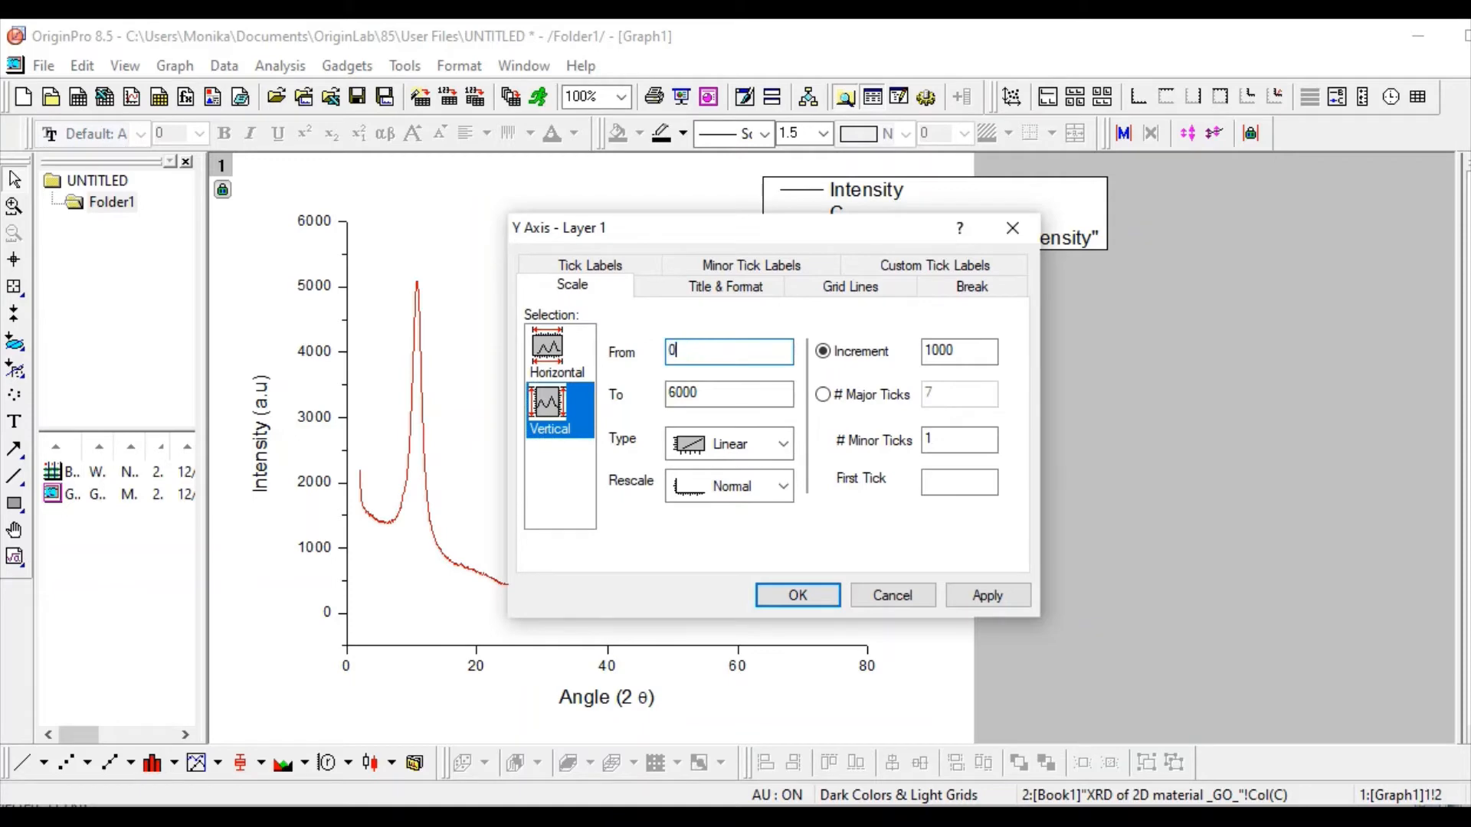
pyautogui.click(720, 395)
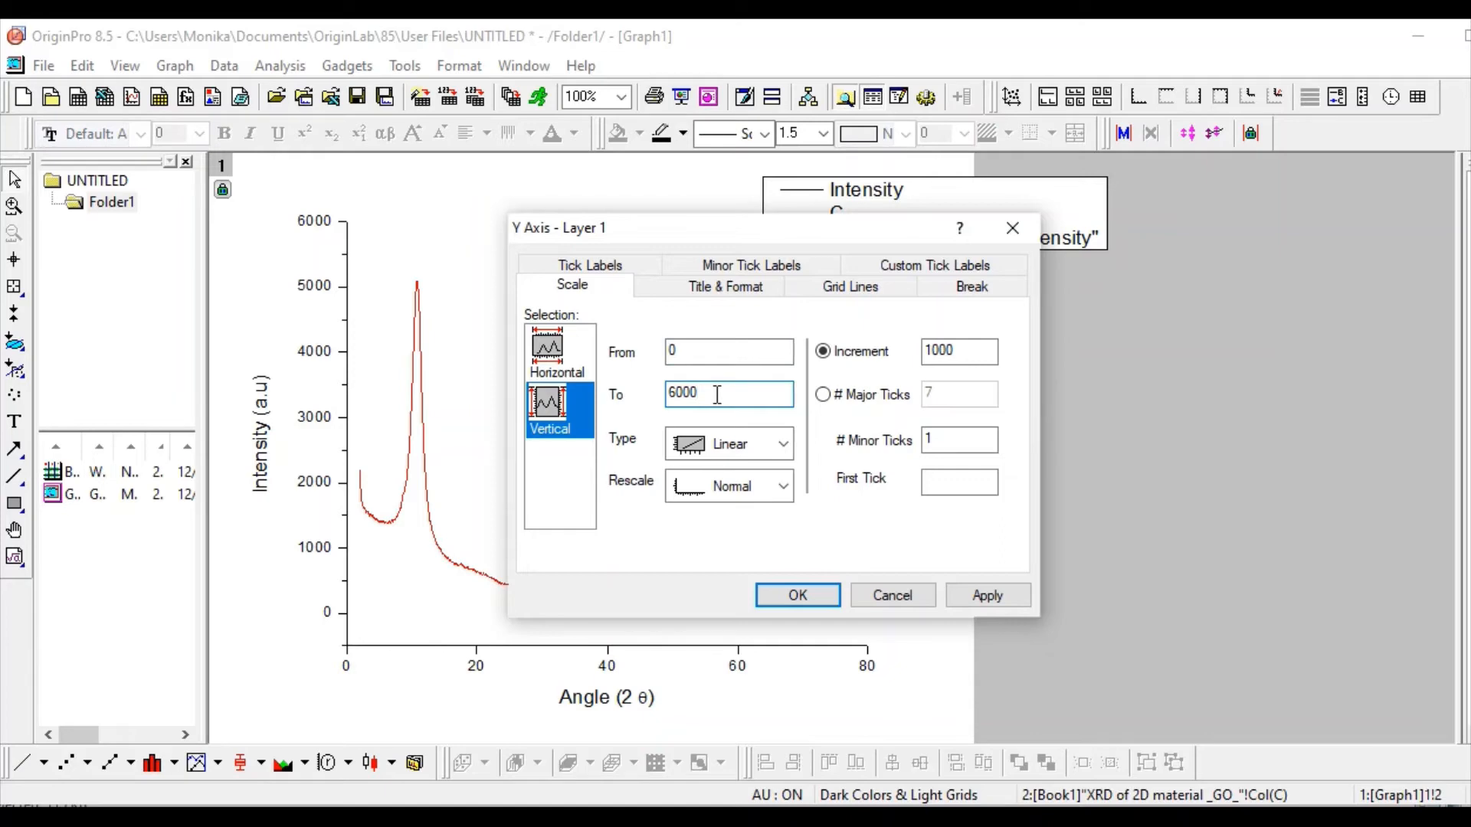
pyautogui.moveTo(716, 394); pyautogui.dragTo(654, 393)
pyautogui.write('55')
pyautogui.click(988, 597)
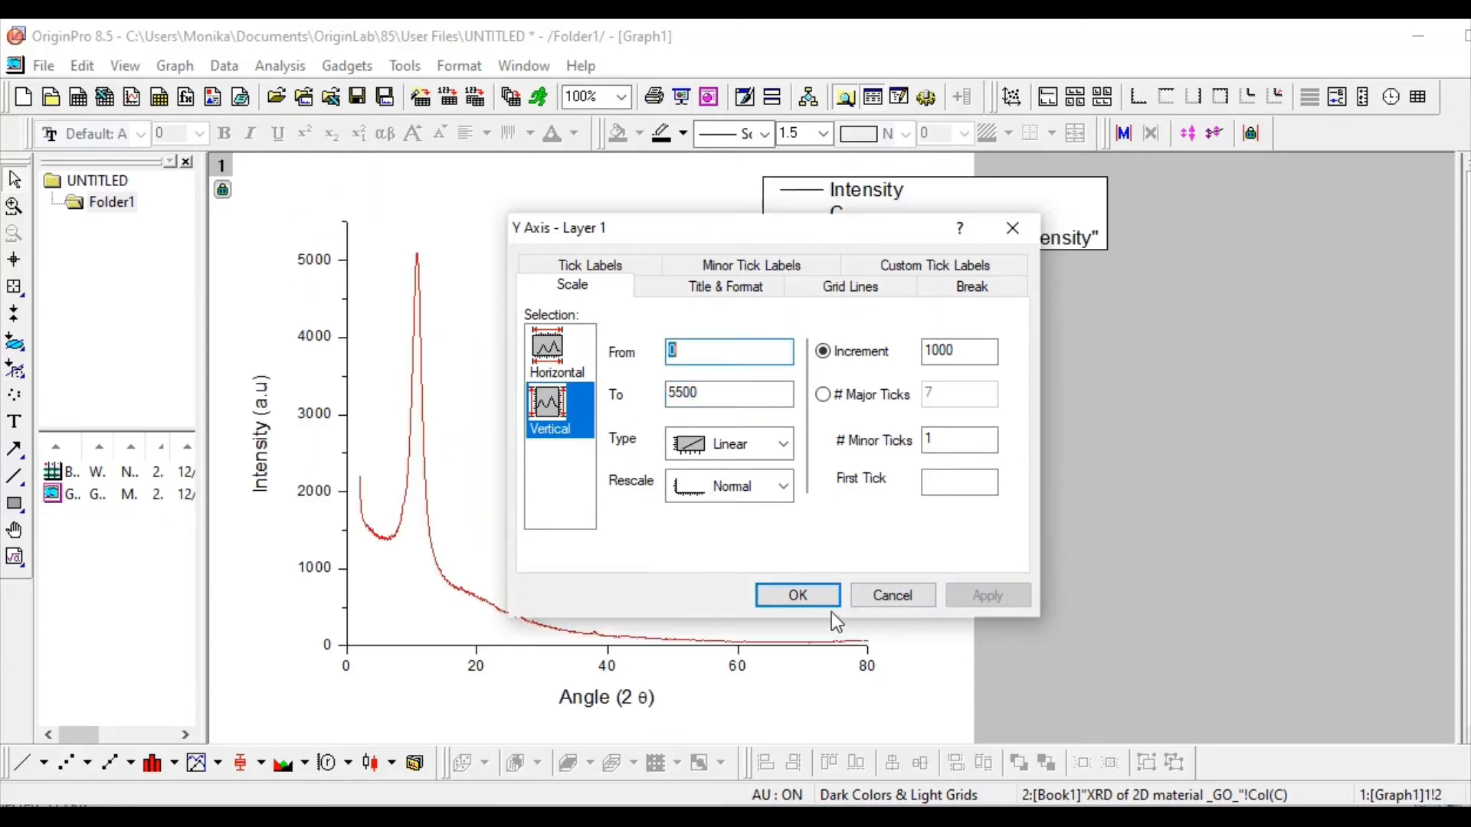
pyautogui.click(812, 598)
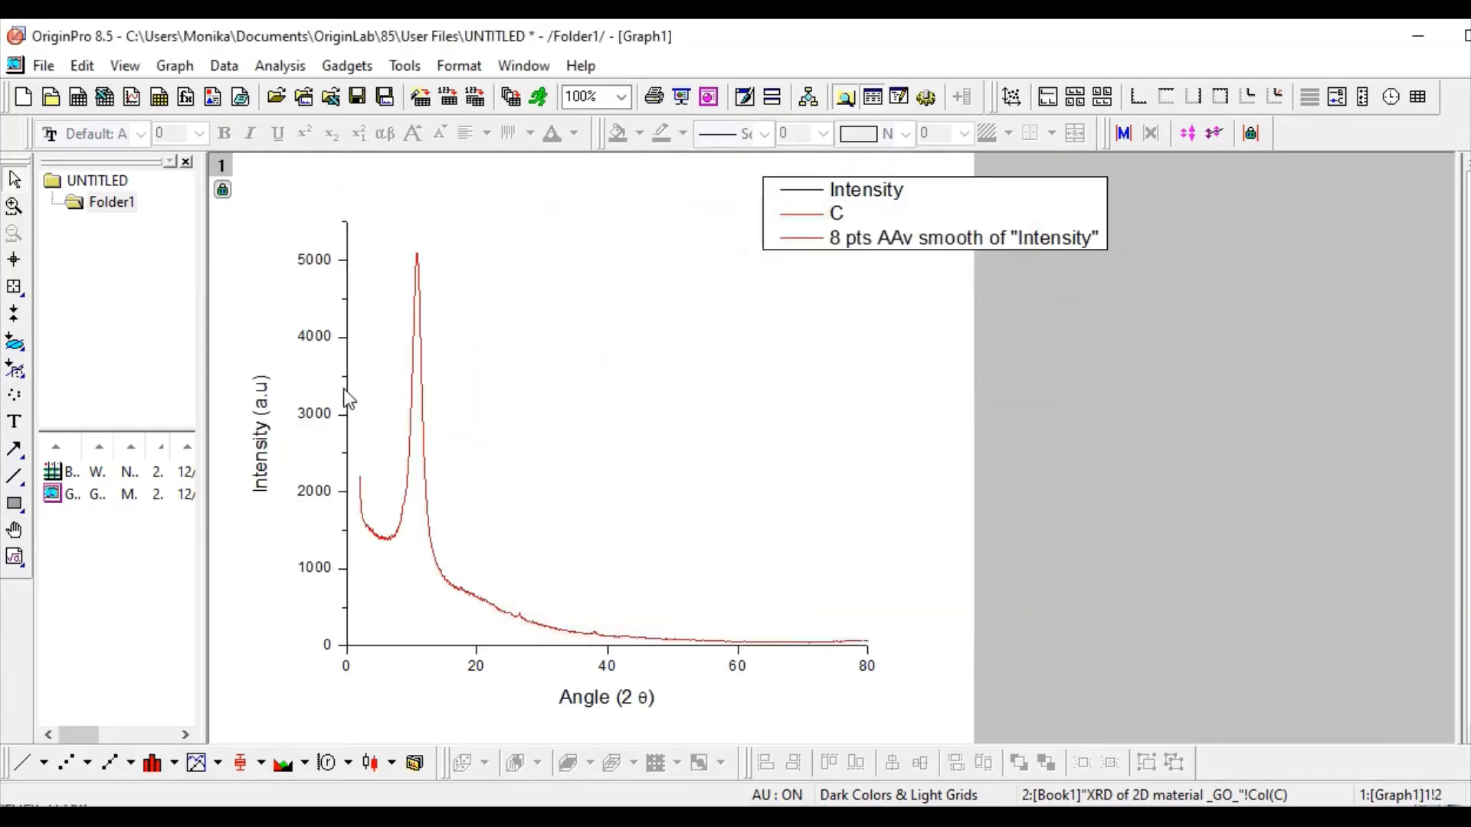
# Set the number of minor ticks on the Y axis to 0.
pyautogui.doubleClick(349, 413)
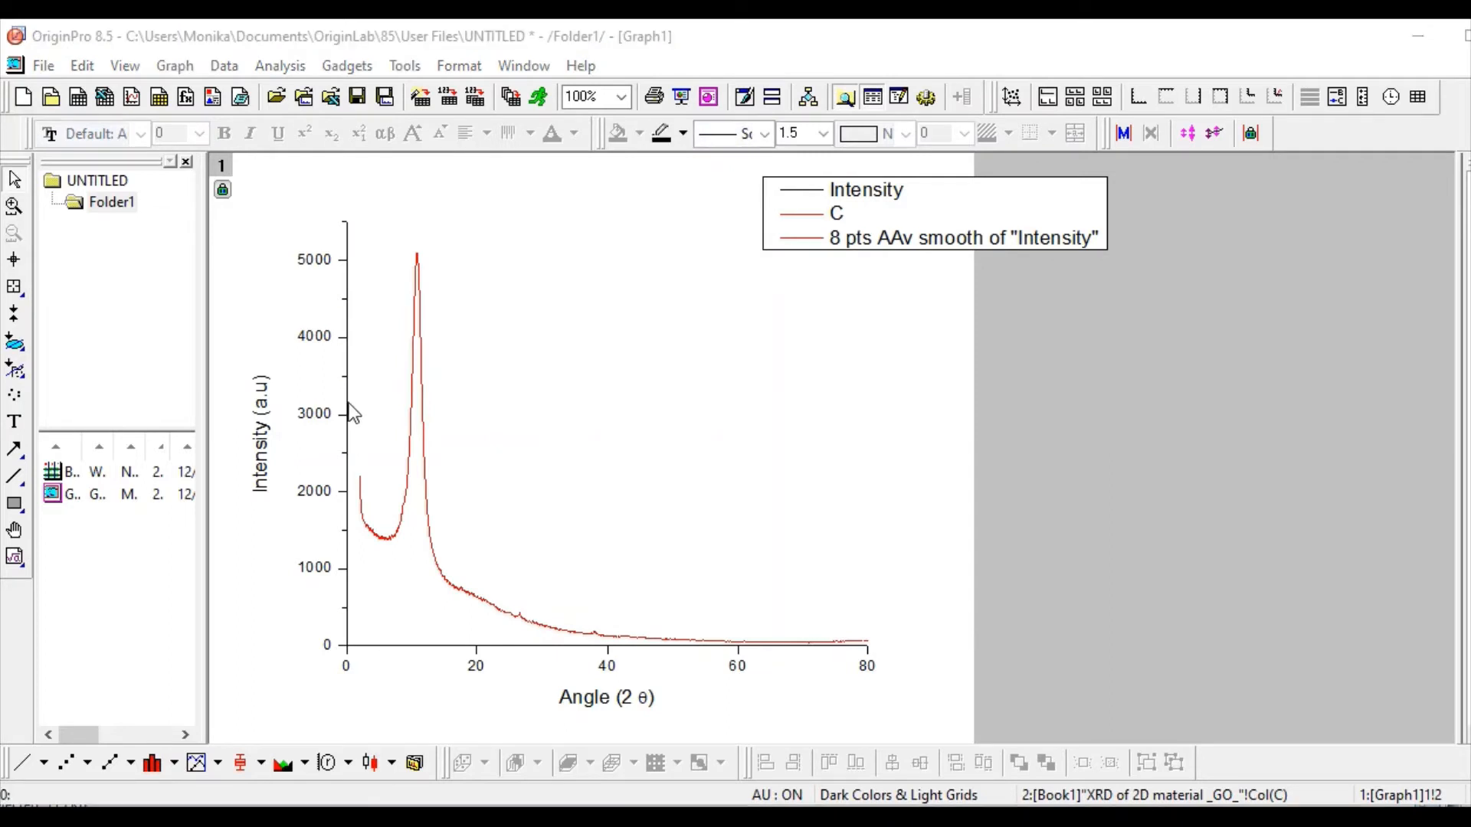
pyautogui.click(950, 436)
pyautogui.doubleClick(950, 435)
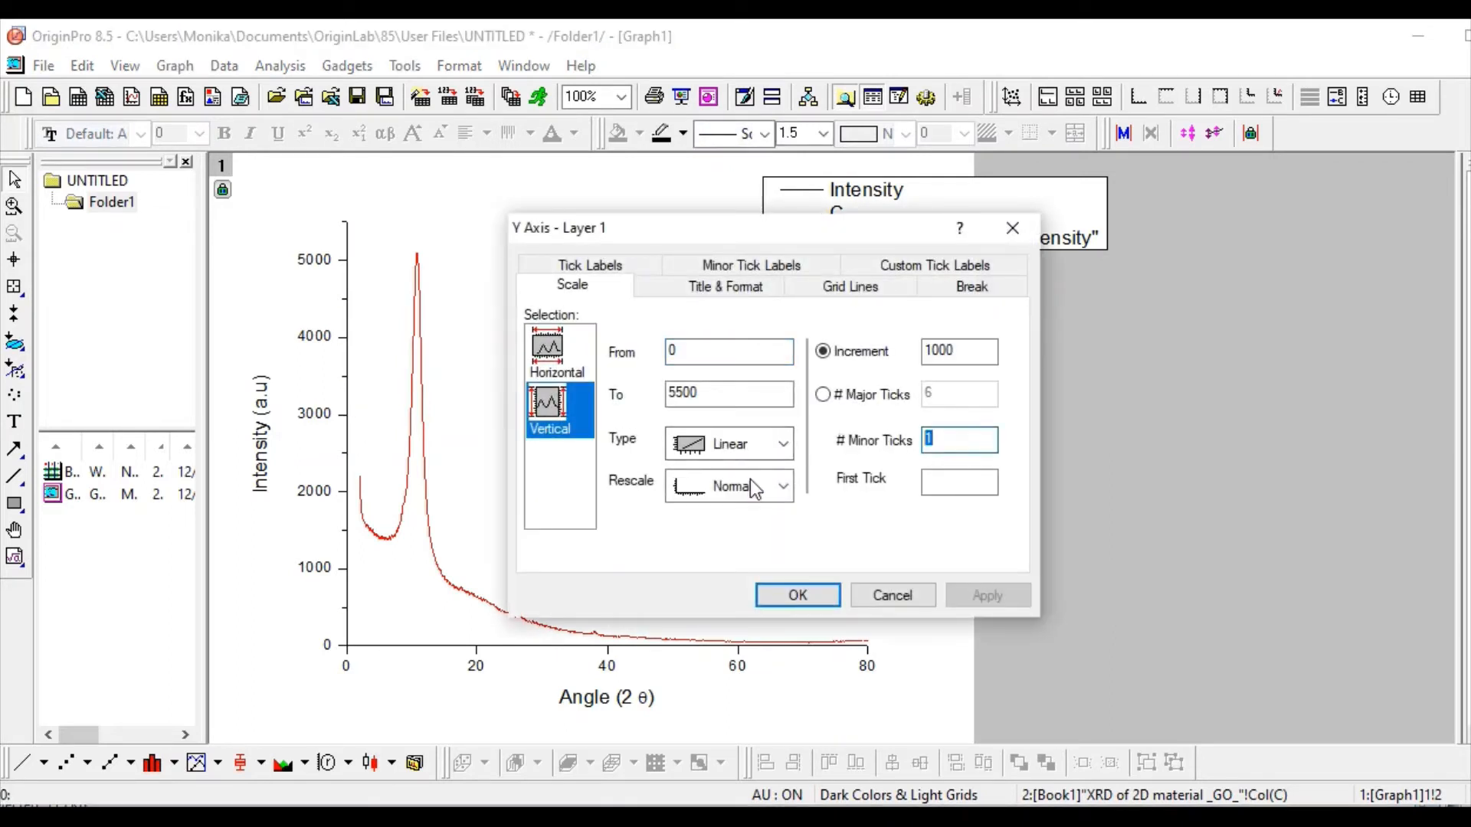
pyautogui.write('0')
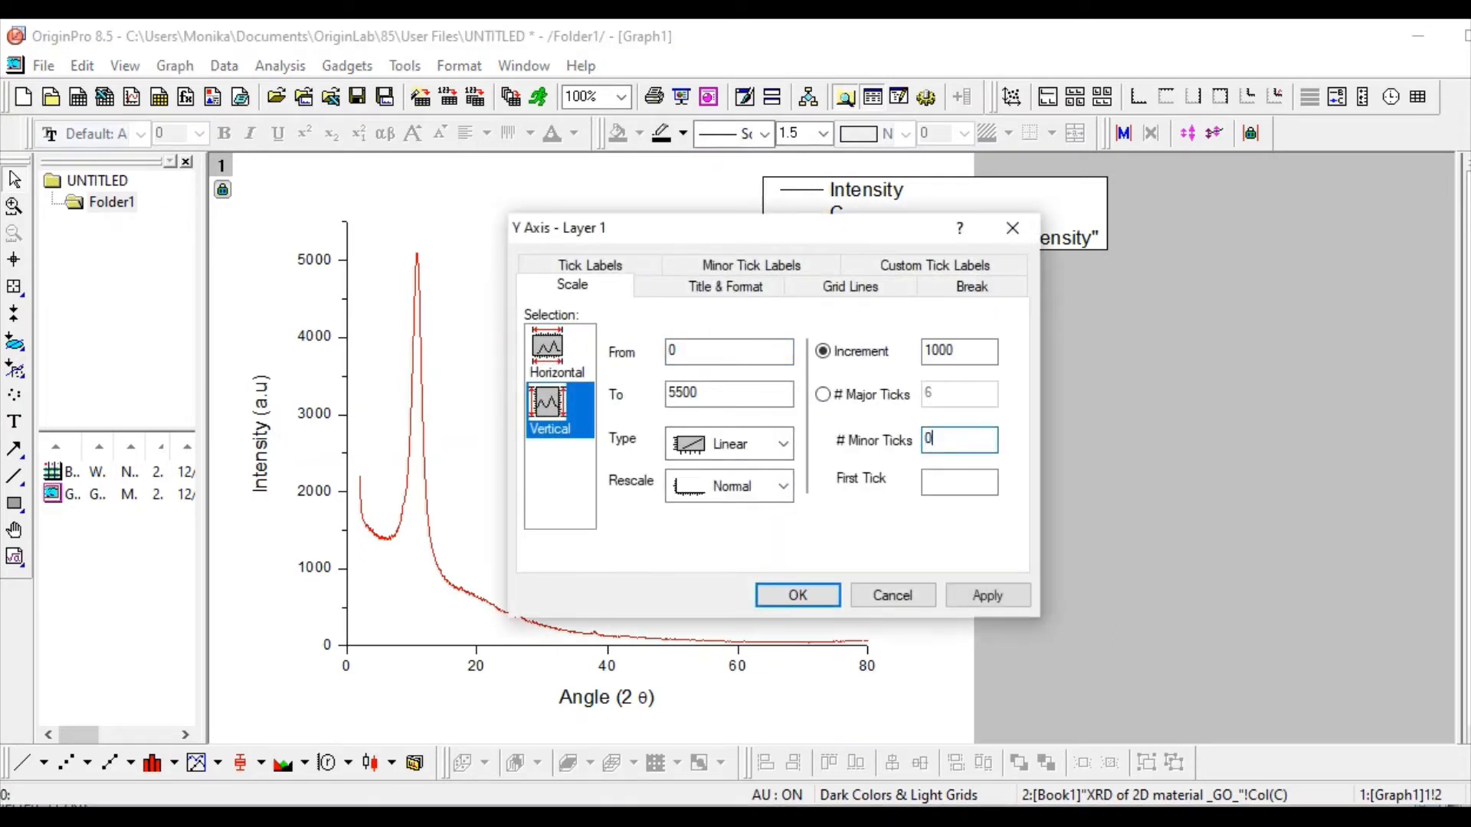
pyautogui.click(970, 595)
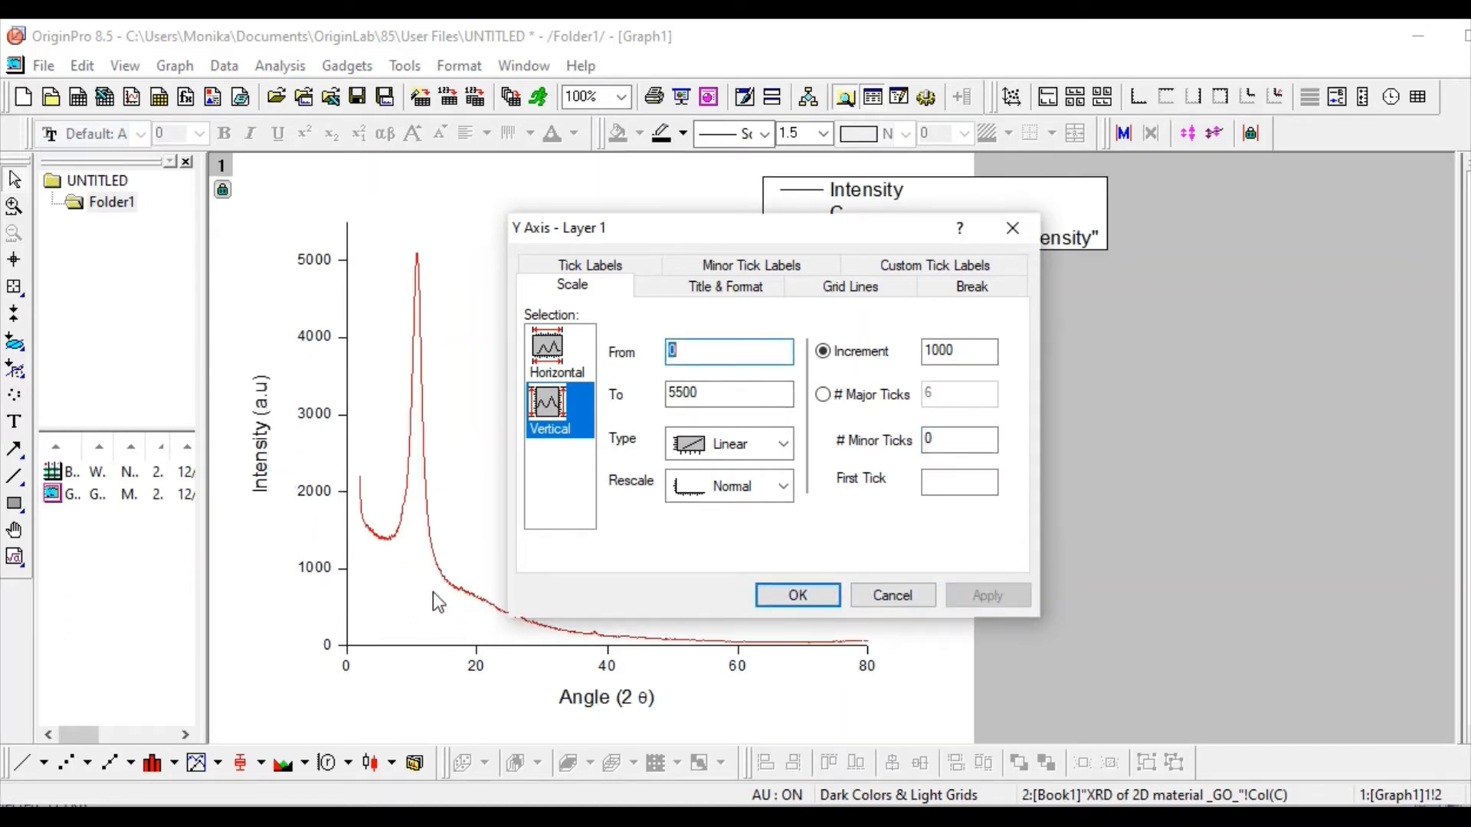
# Show the top axis of the graph with both major and minor ticks set to None.
pyautogui.click(720, 283)
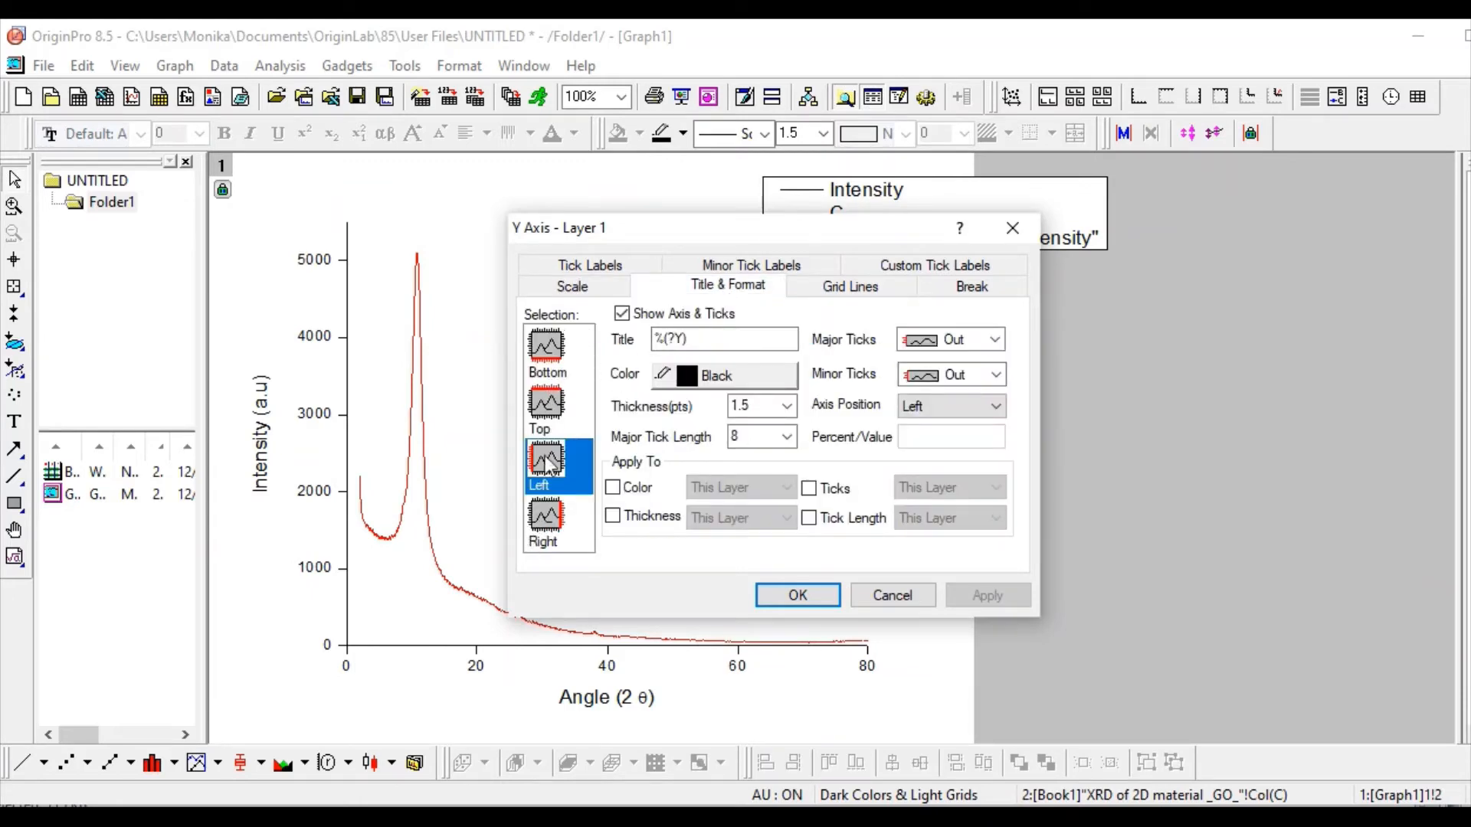
pyautogui.click(561, 410)
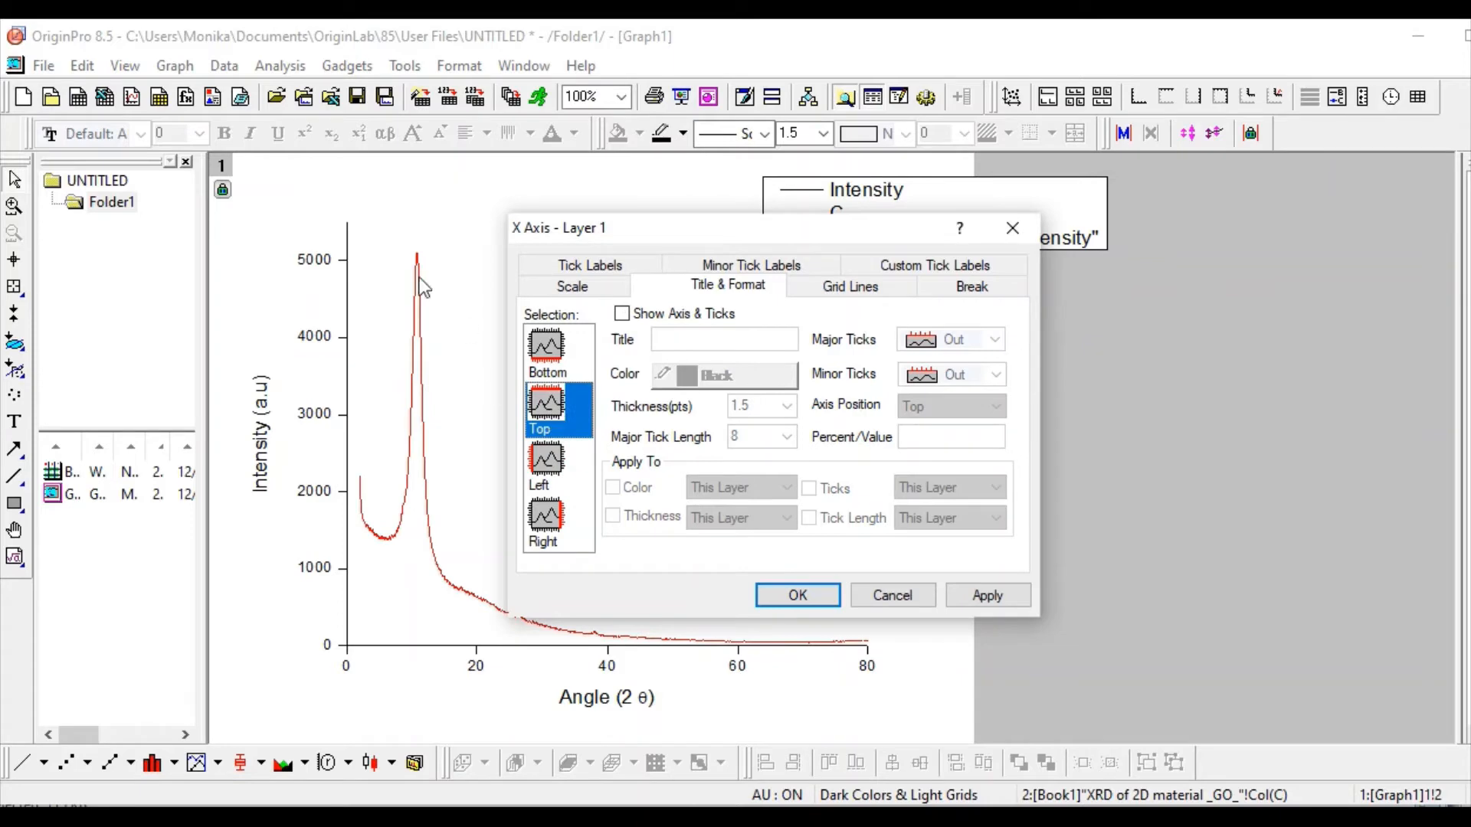
pyautogui.click(622, 315)
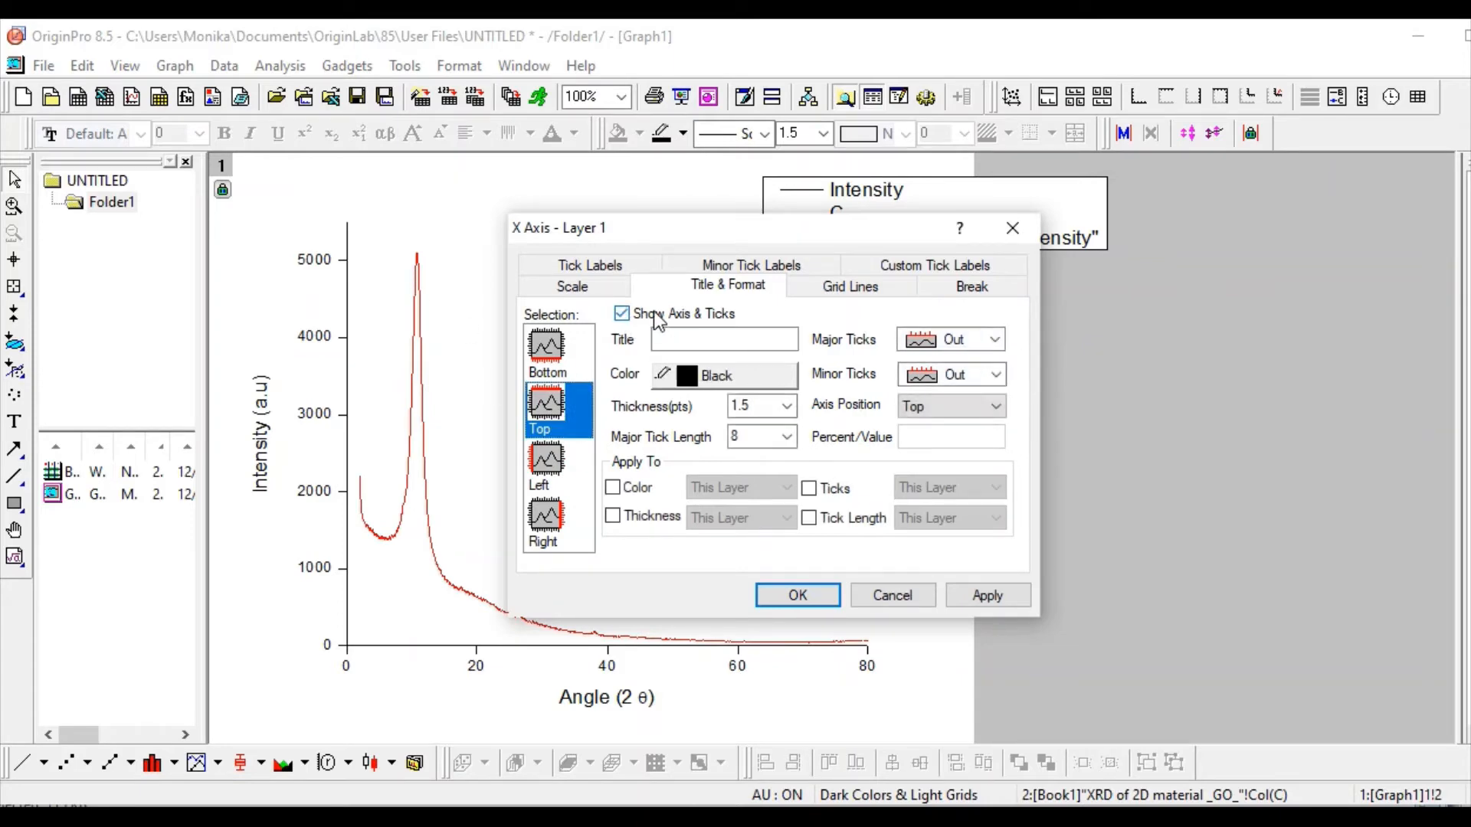
pyautogui.click(994, 341)
pyautogui.click(965, 420)
pyautogui.click(996, 374)
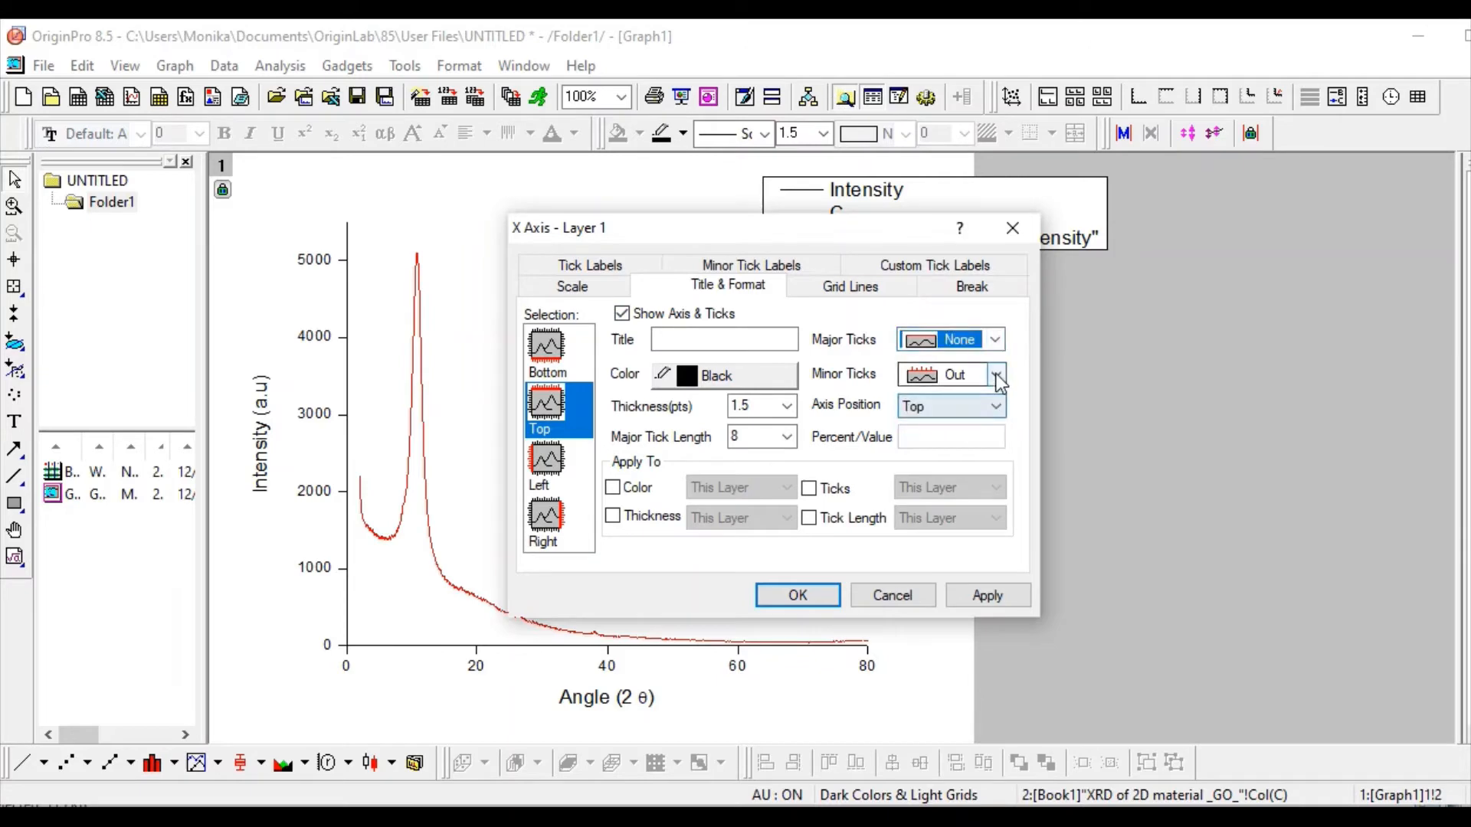
pyautogui.click(976, 456)
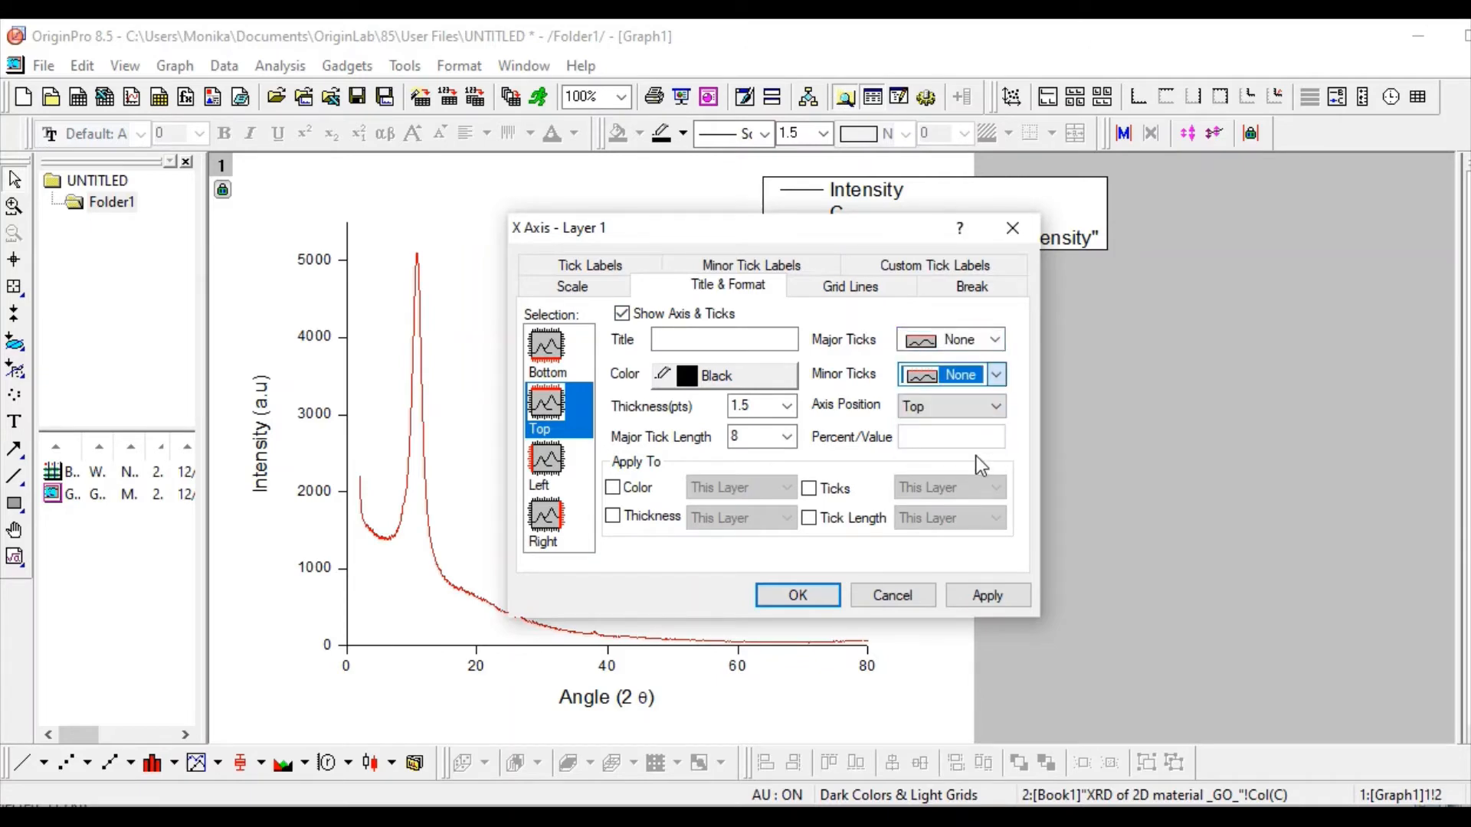
pyautogui.click(974, 602)
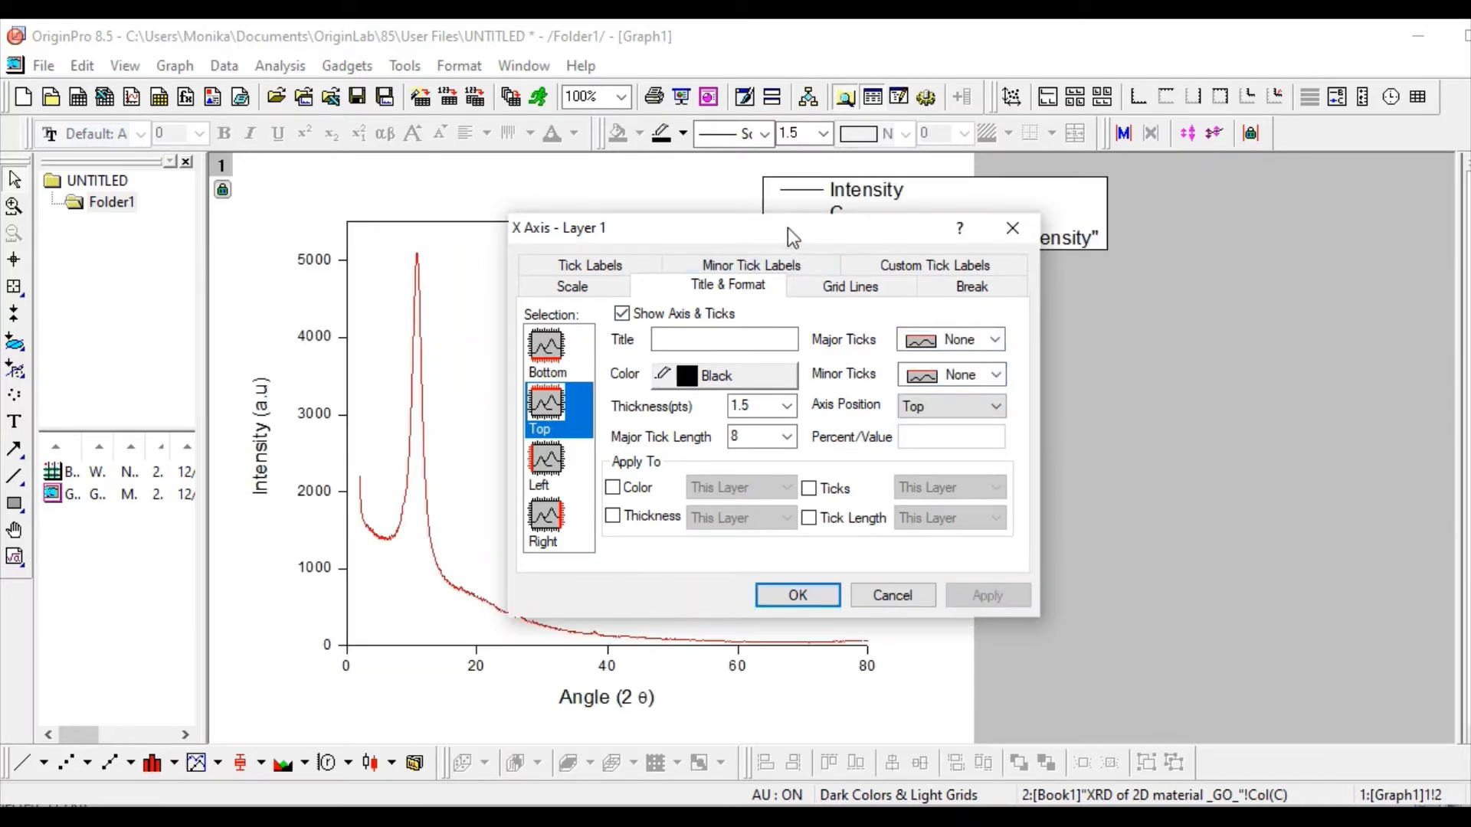
# Show the right axis line to complete the frame around the plot and close the axis settings.
pyautogui.moveTo(776, 222); pyautogui.dragTo(1170, 169)
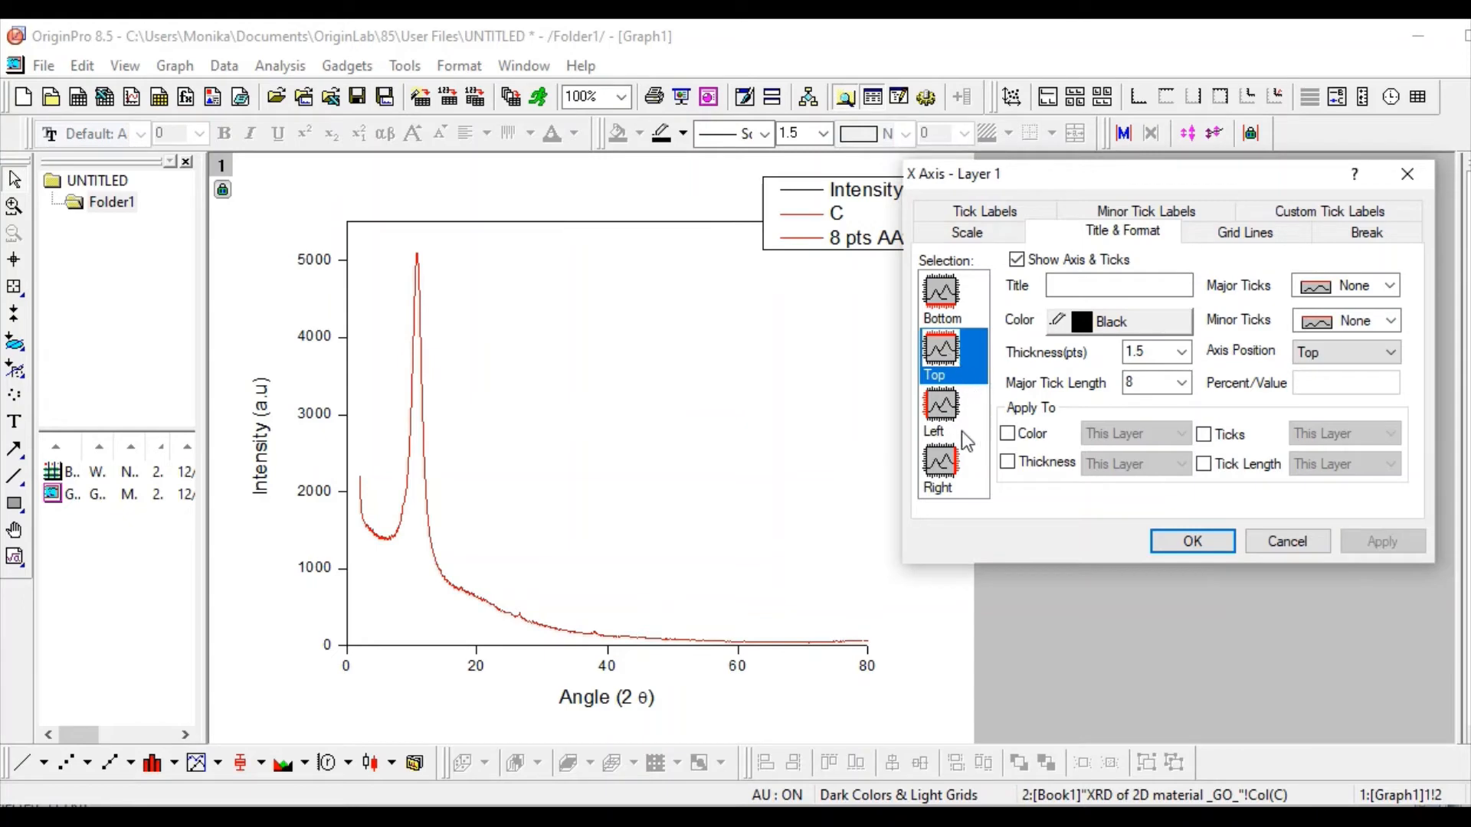
pyautogui.click(950, 481)
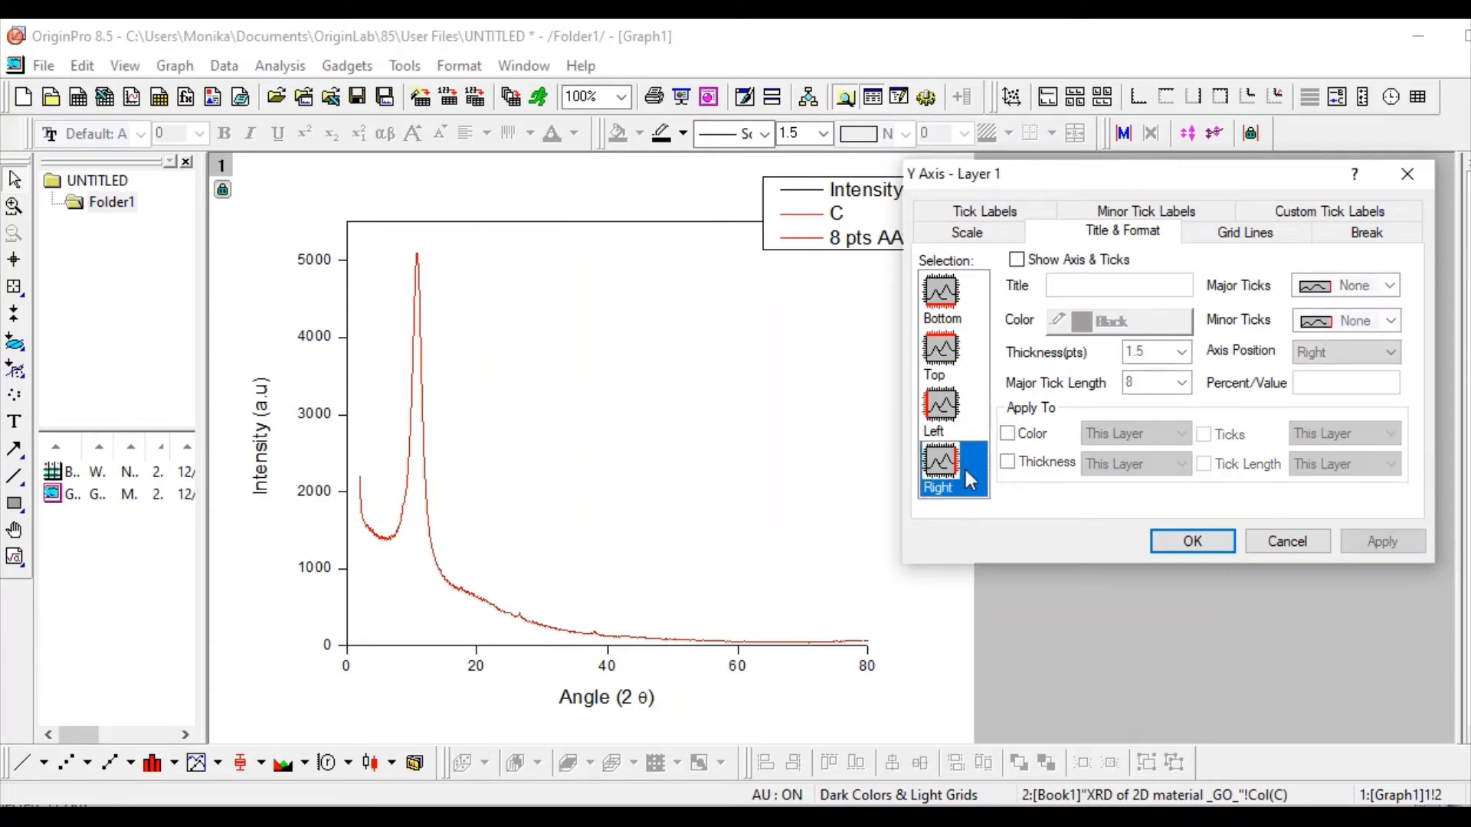
pyautogui.click(1017, 261)
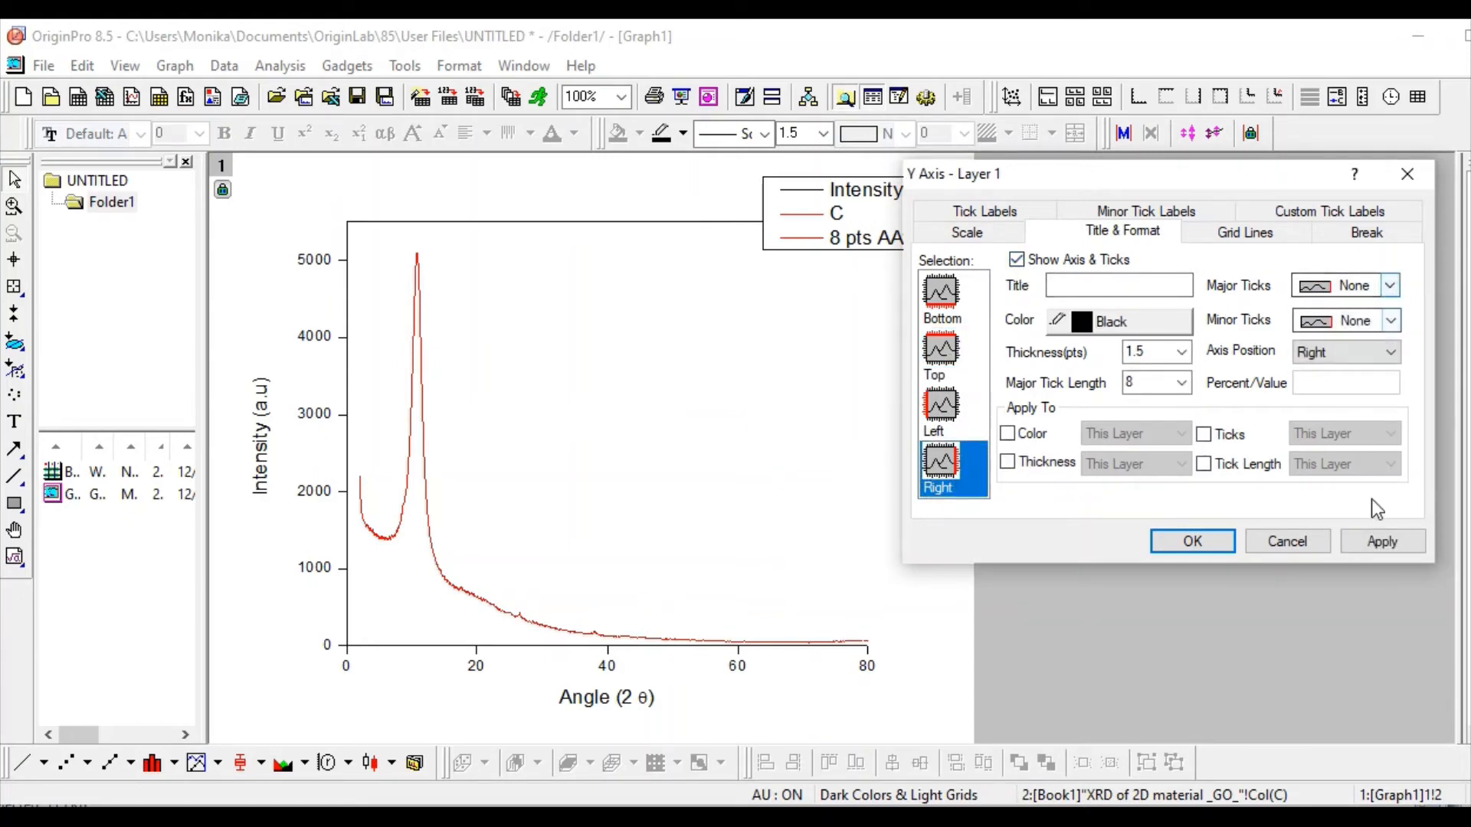
pyautogui.click(1386, 548)
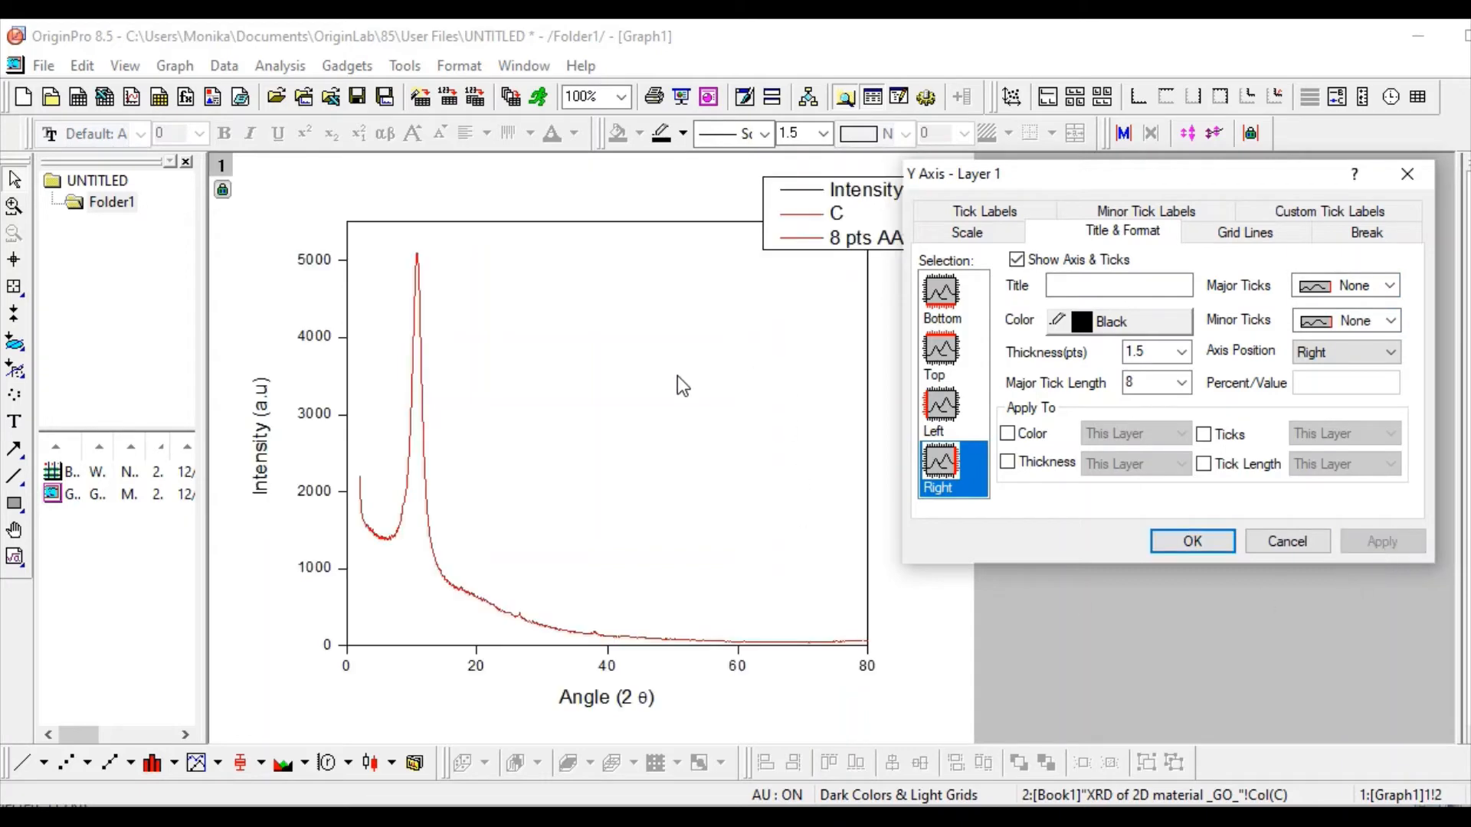
pyautogui.click(1169, 537)
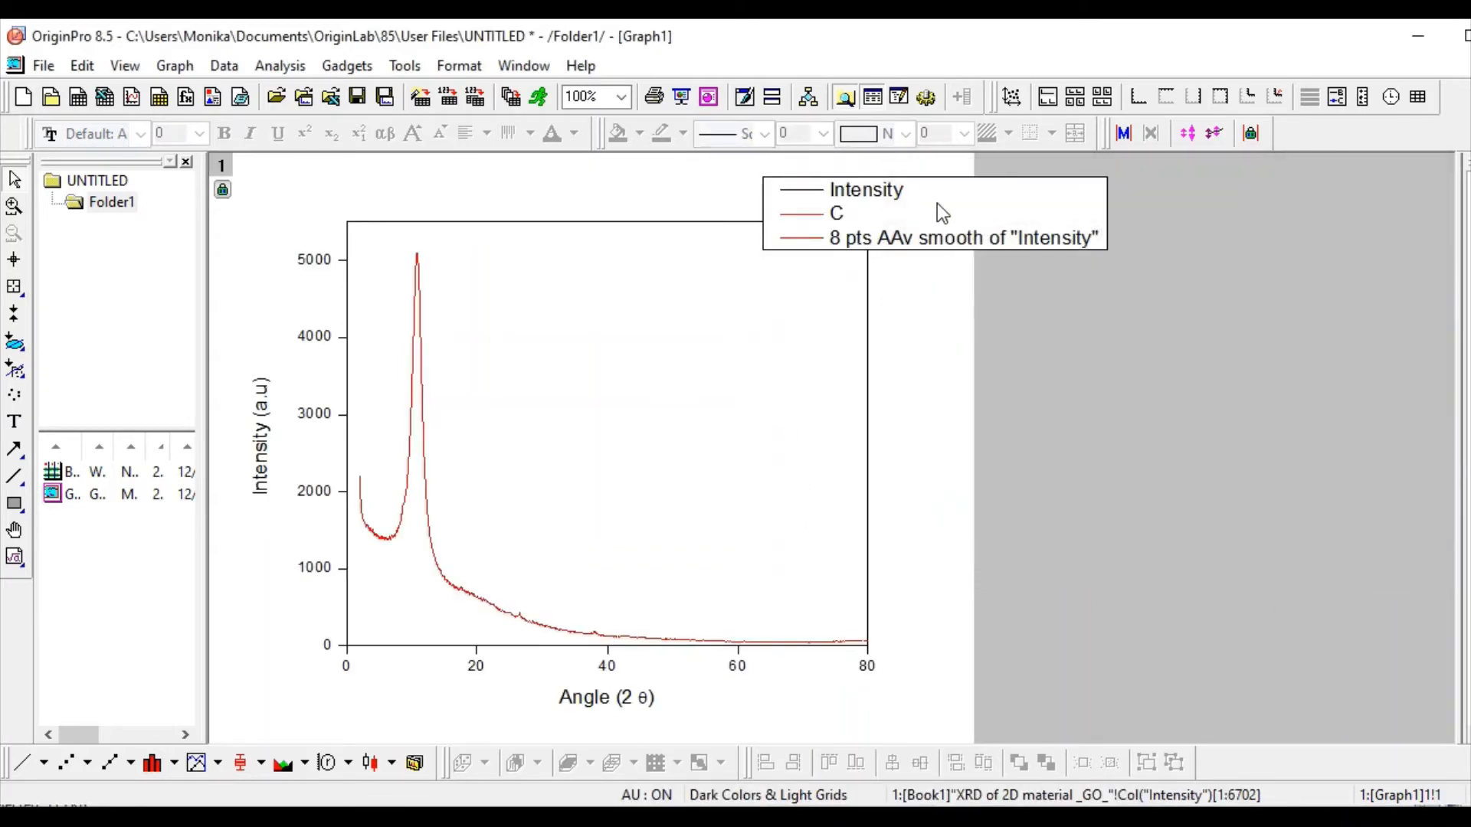
# Move the legend inside the plot frame, into the empty area beside the peak.
pyautogui.moveTo(938, 204); pyautogui.dragTo(713, 278)
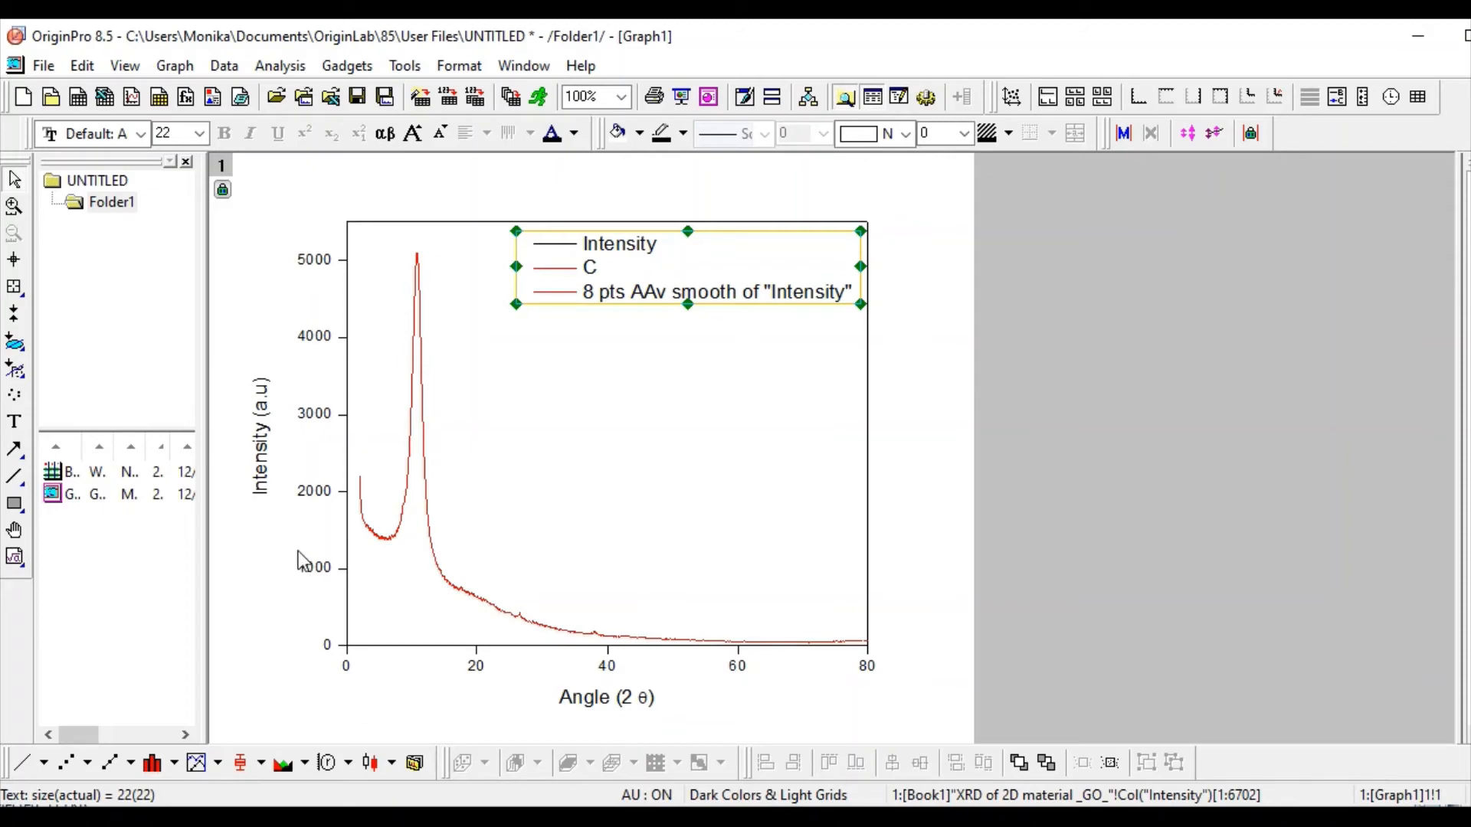
# Set the whole X axis title to font size 28 and make it bold.
pyautogui.click(611, 701)
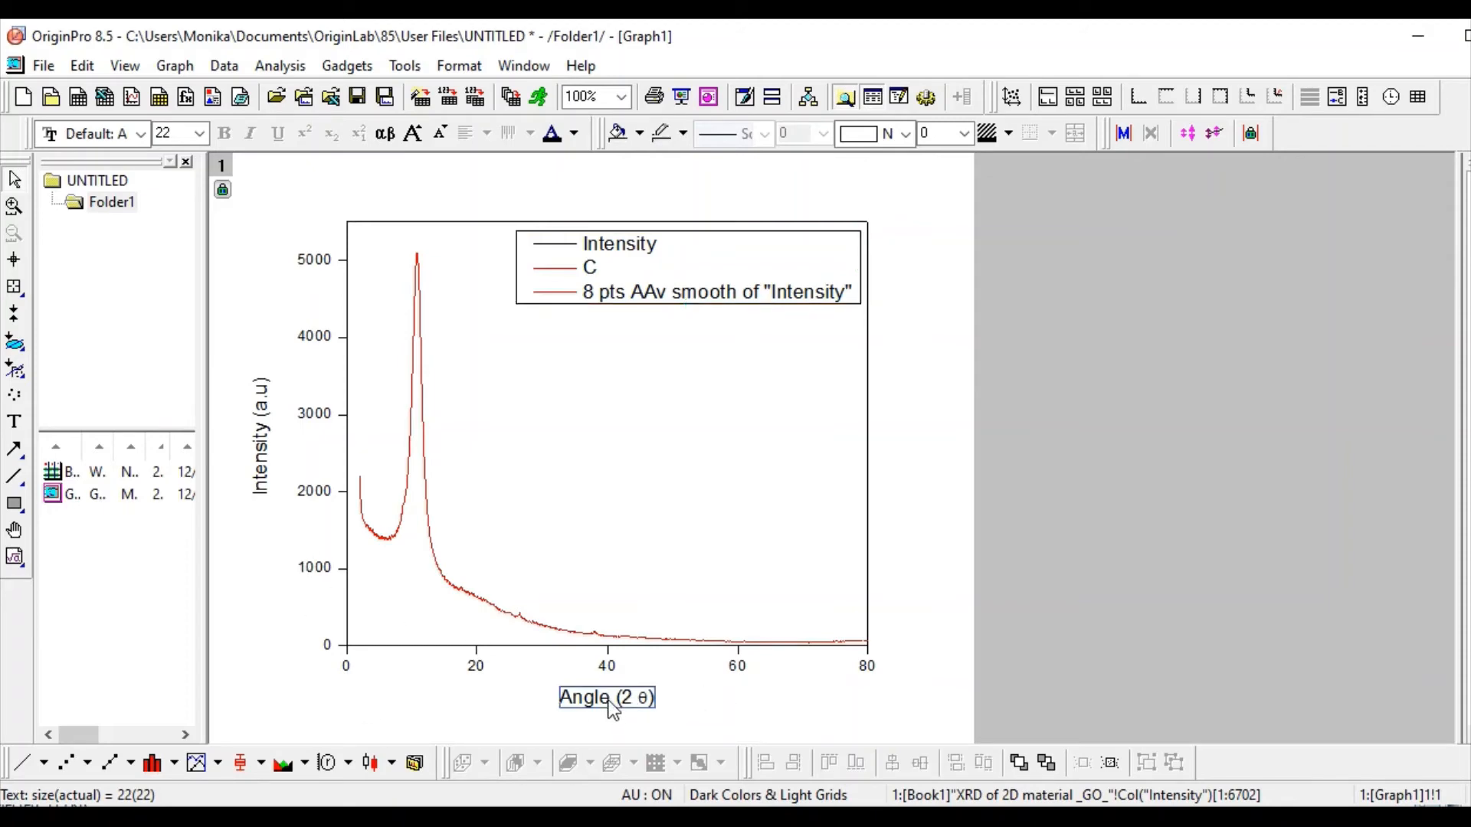
pyautogui.doubleClick(609, 700)
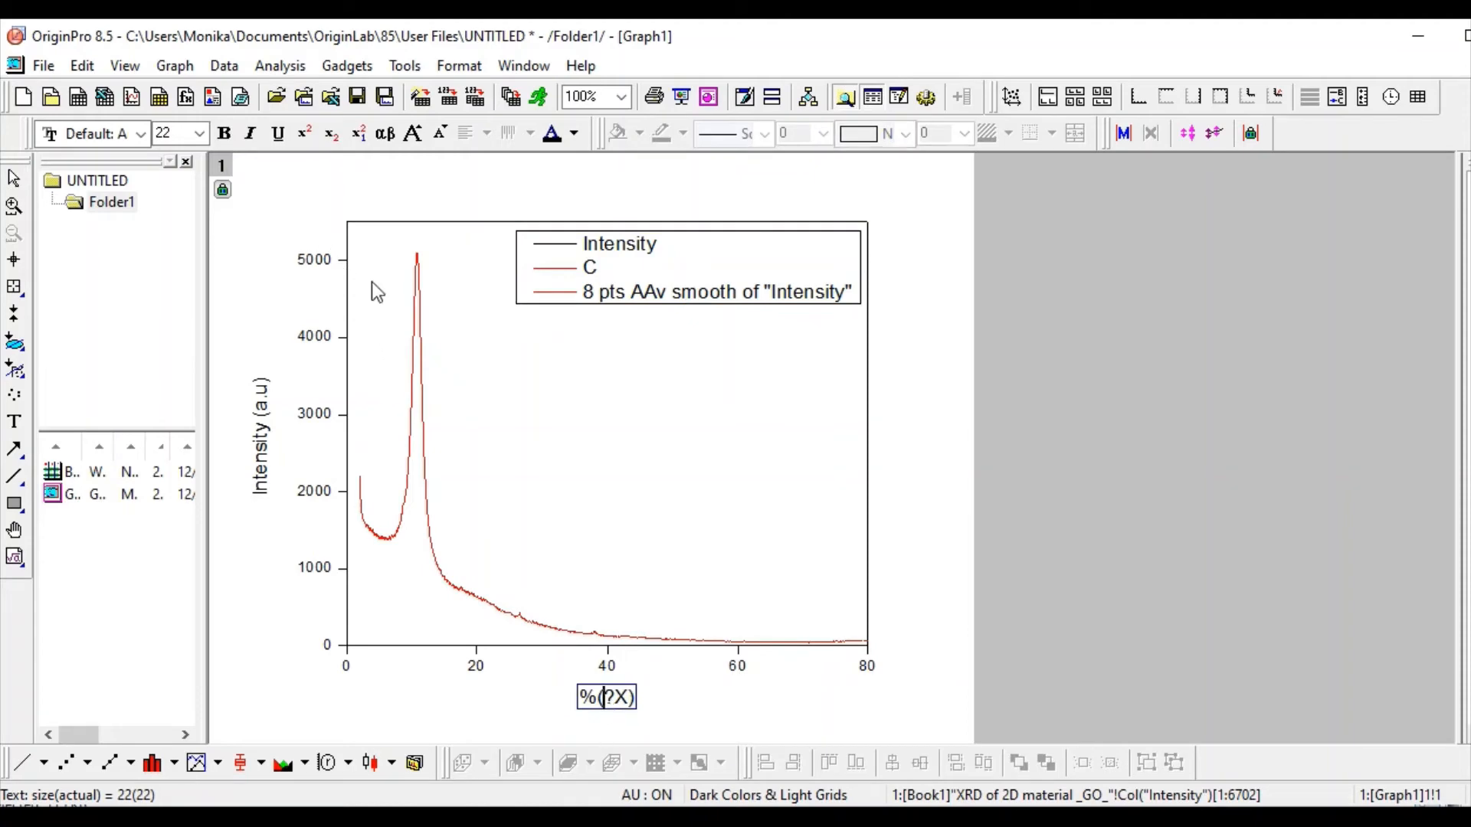
pyautogui.hotkey('ctrl', 'a')
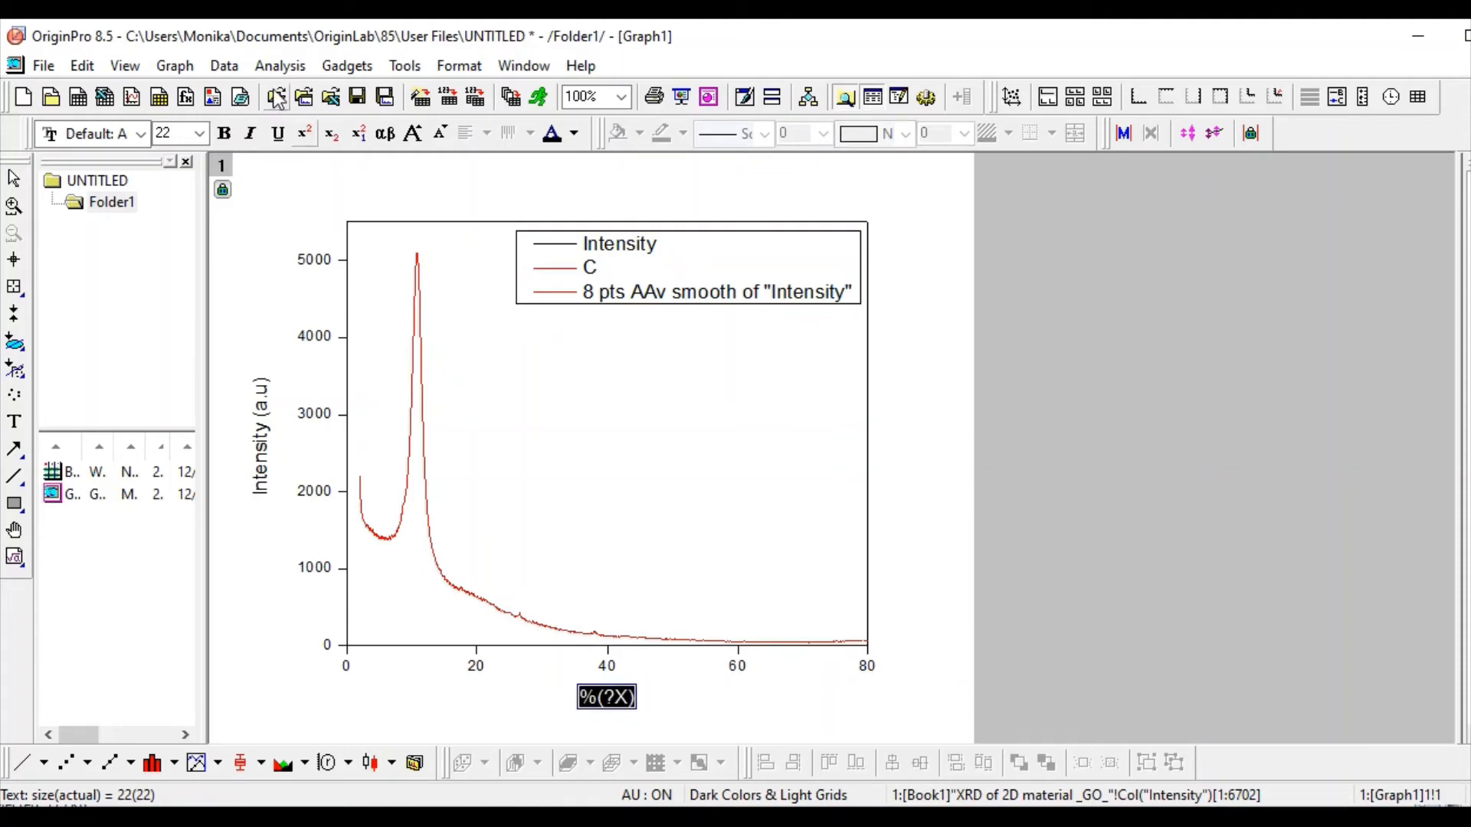
pyautogui.click(199, 134)
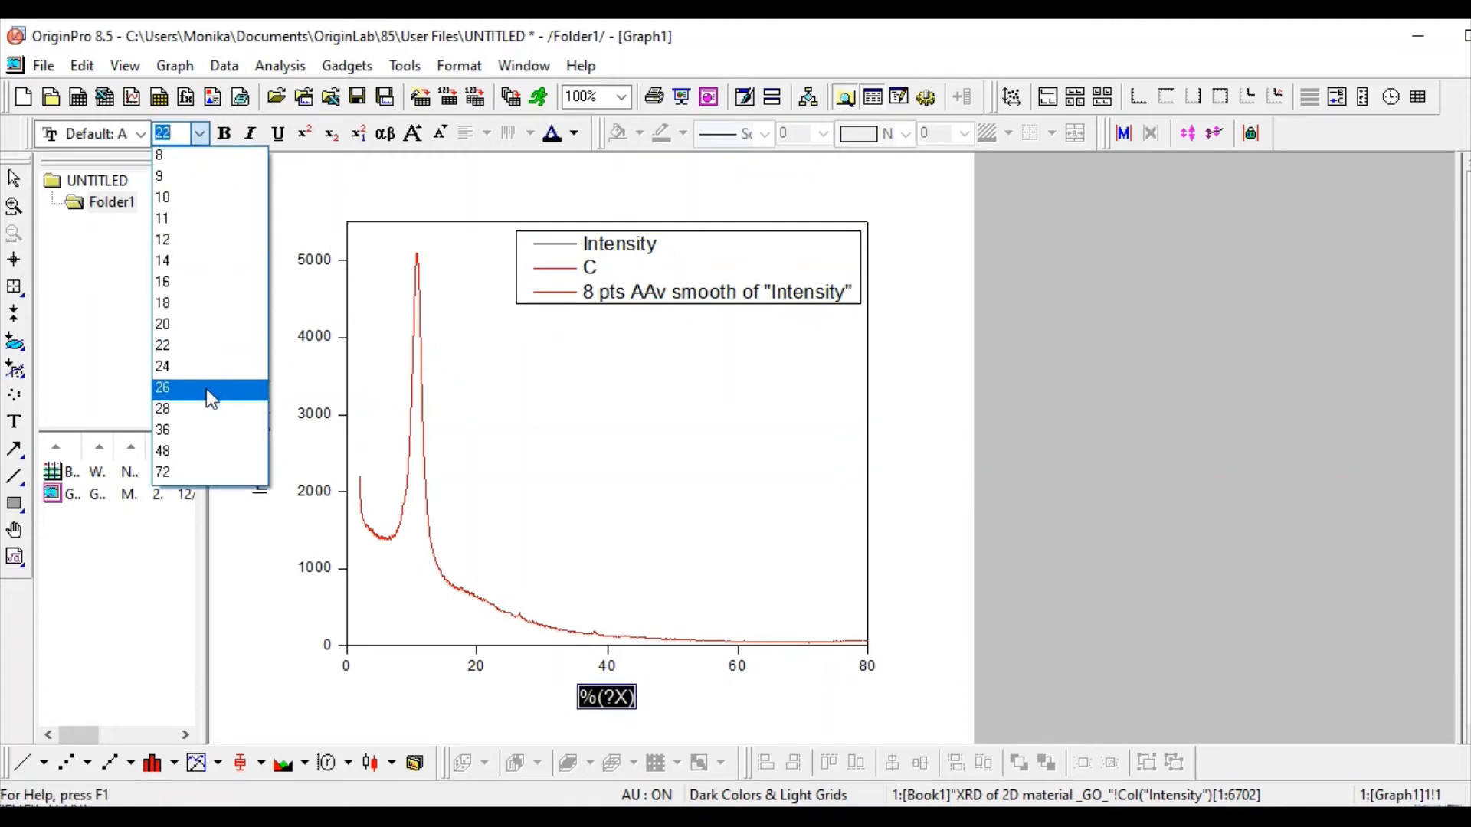
pyautogui.click(205, 403)
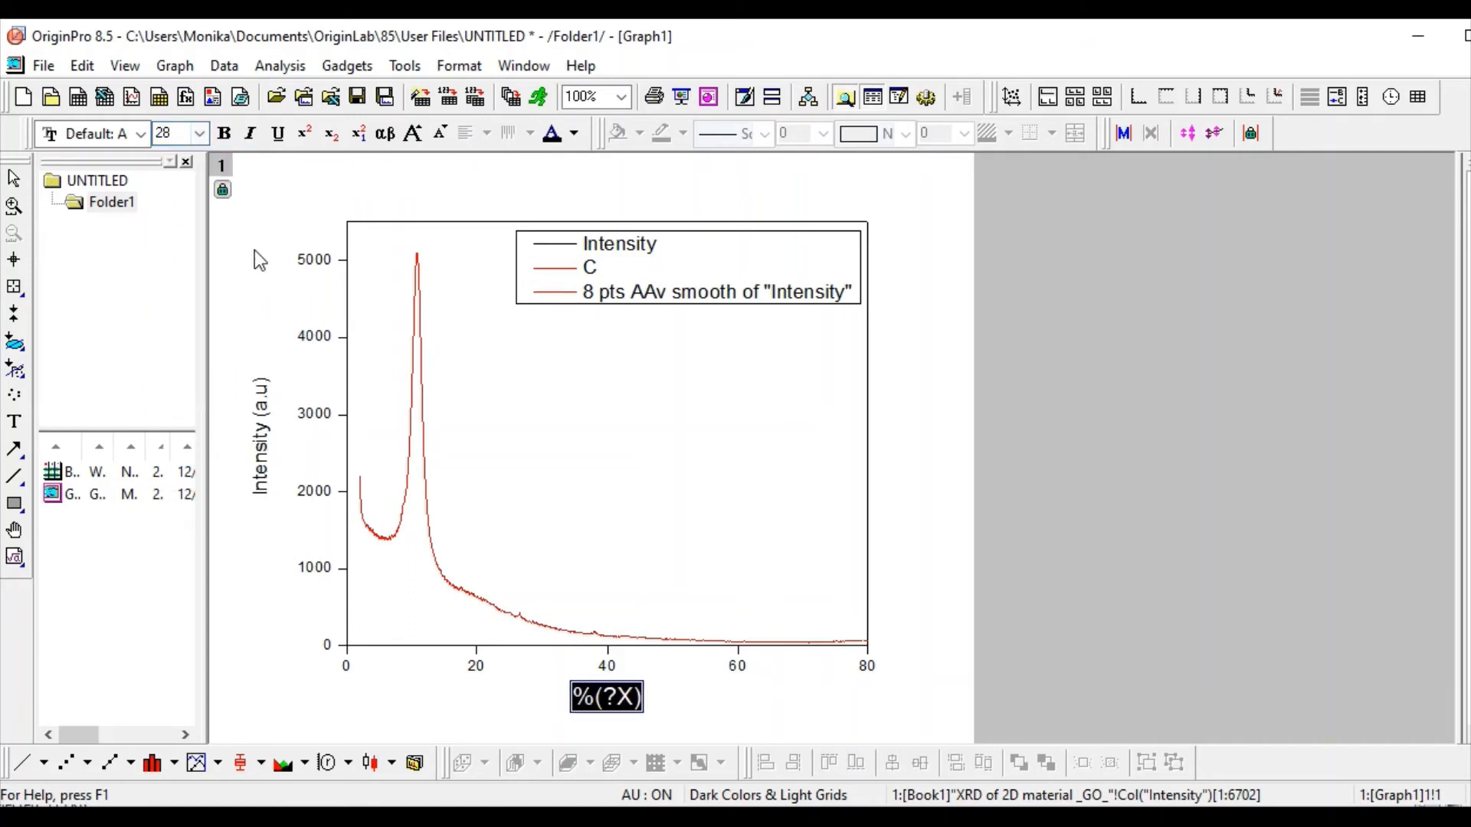
pyautogui.click(223, 135)
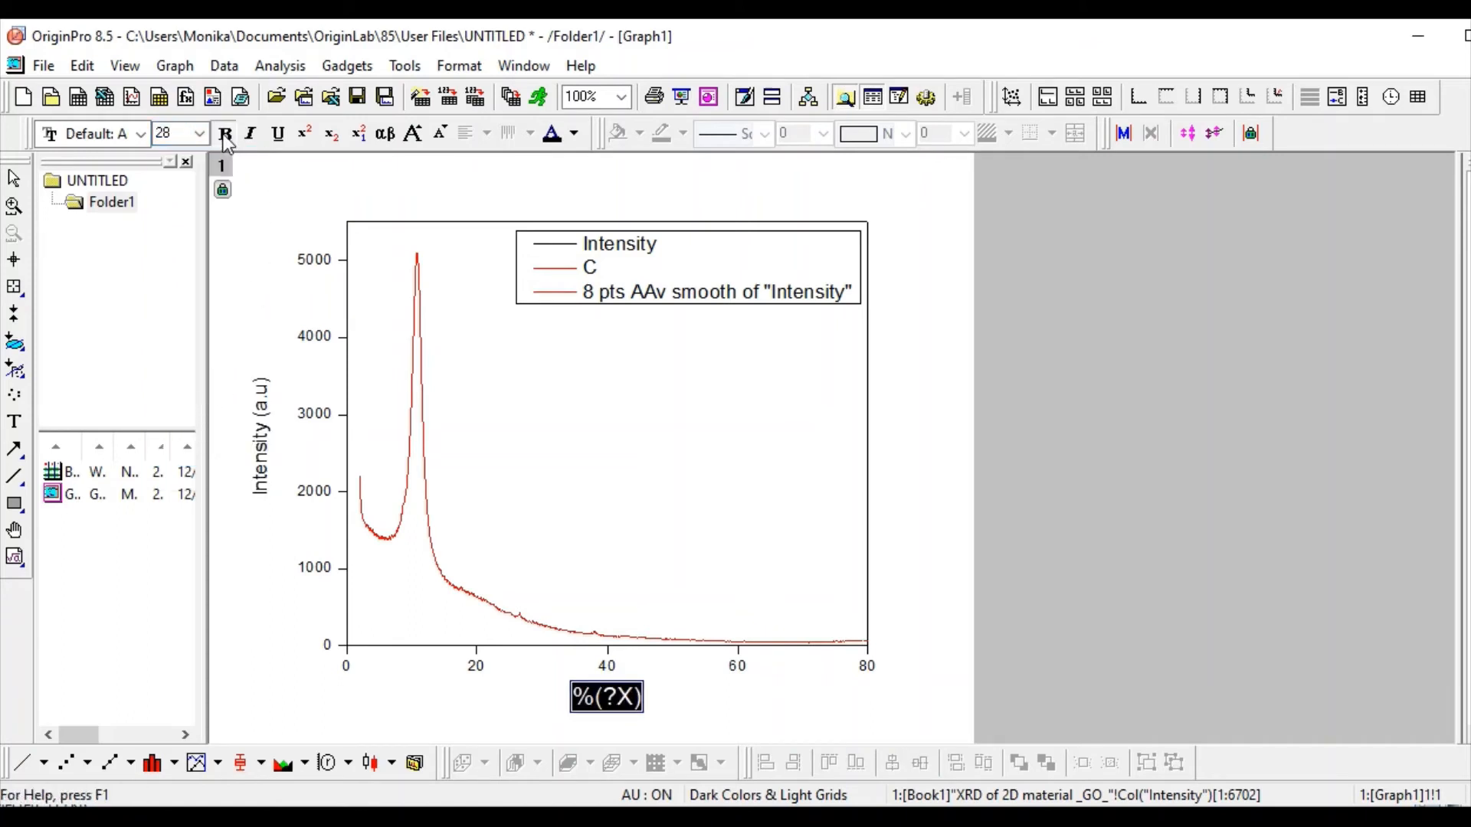
pyautogui.click(811, 724)
# Set the X axis tick labels to font size 26 and make them bold.
pyautogui.click(608, 668)
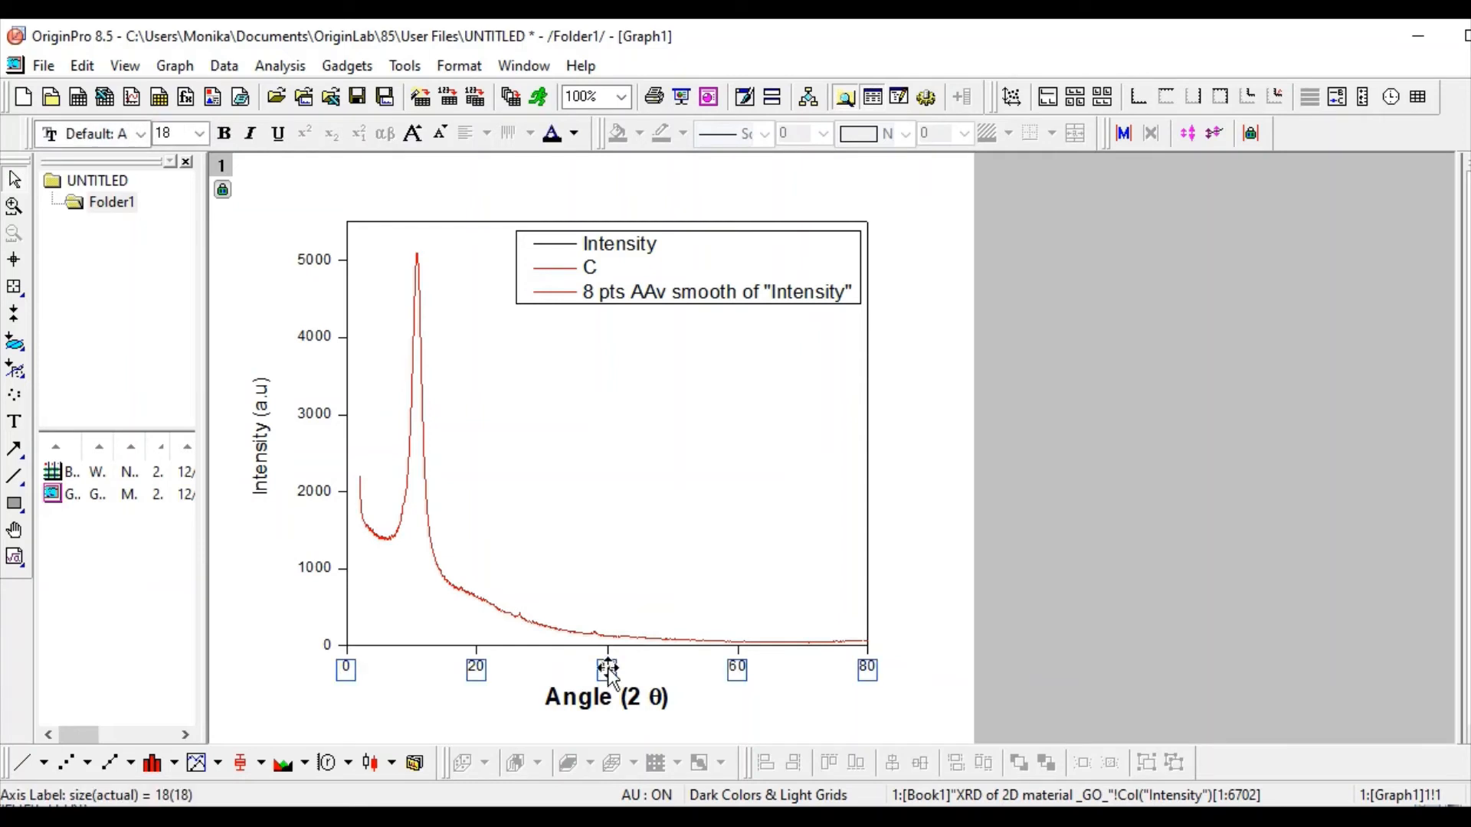
pyautogui.click(197, 135)
pyautogui.click(195, 387)
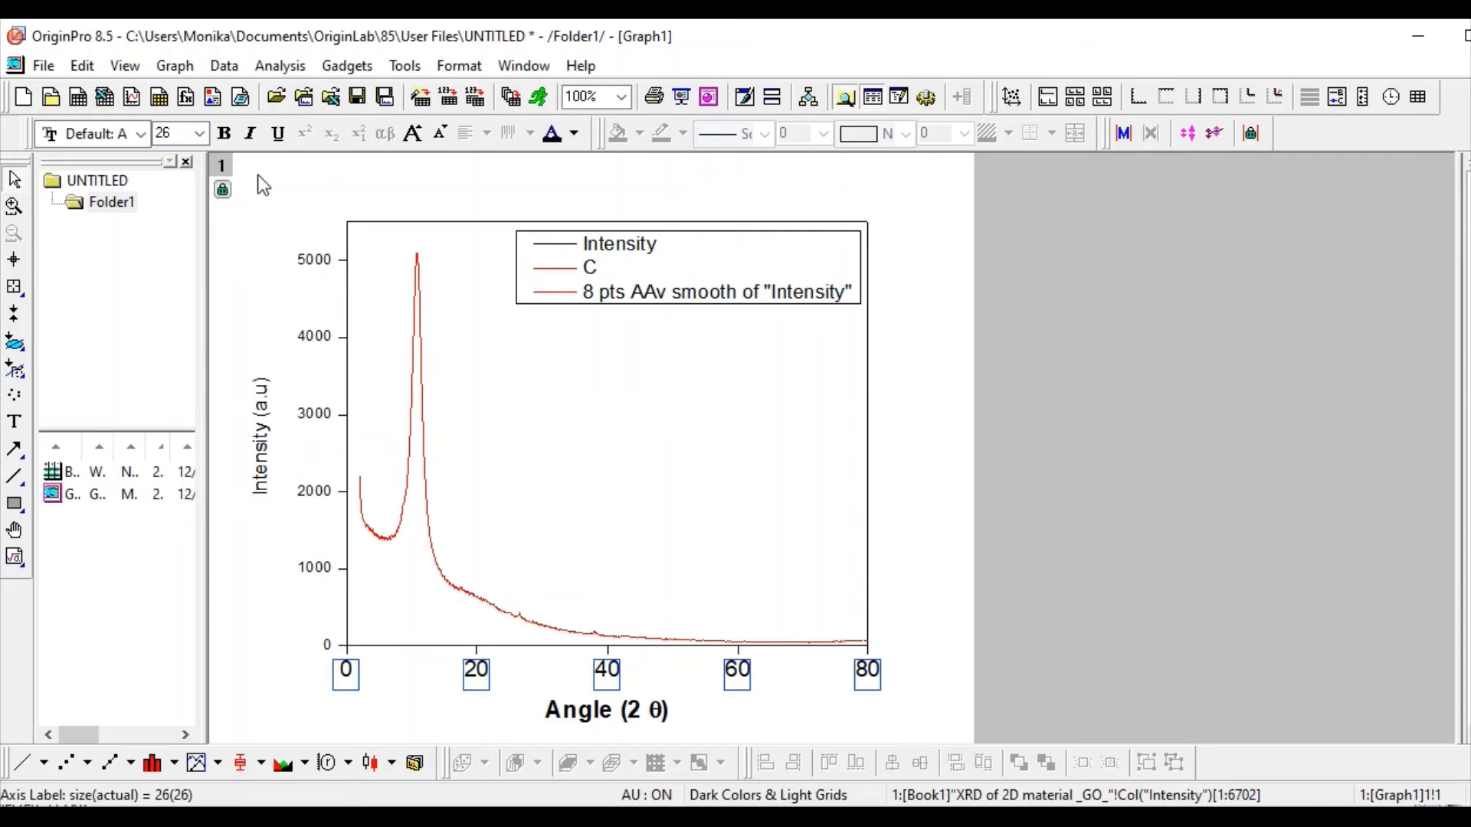
pyautogui.click(224, 133)
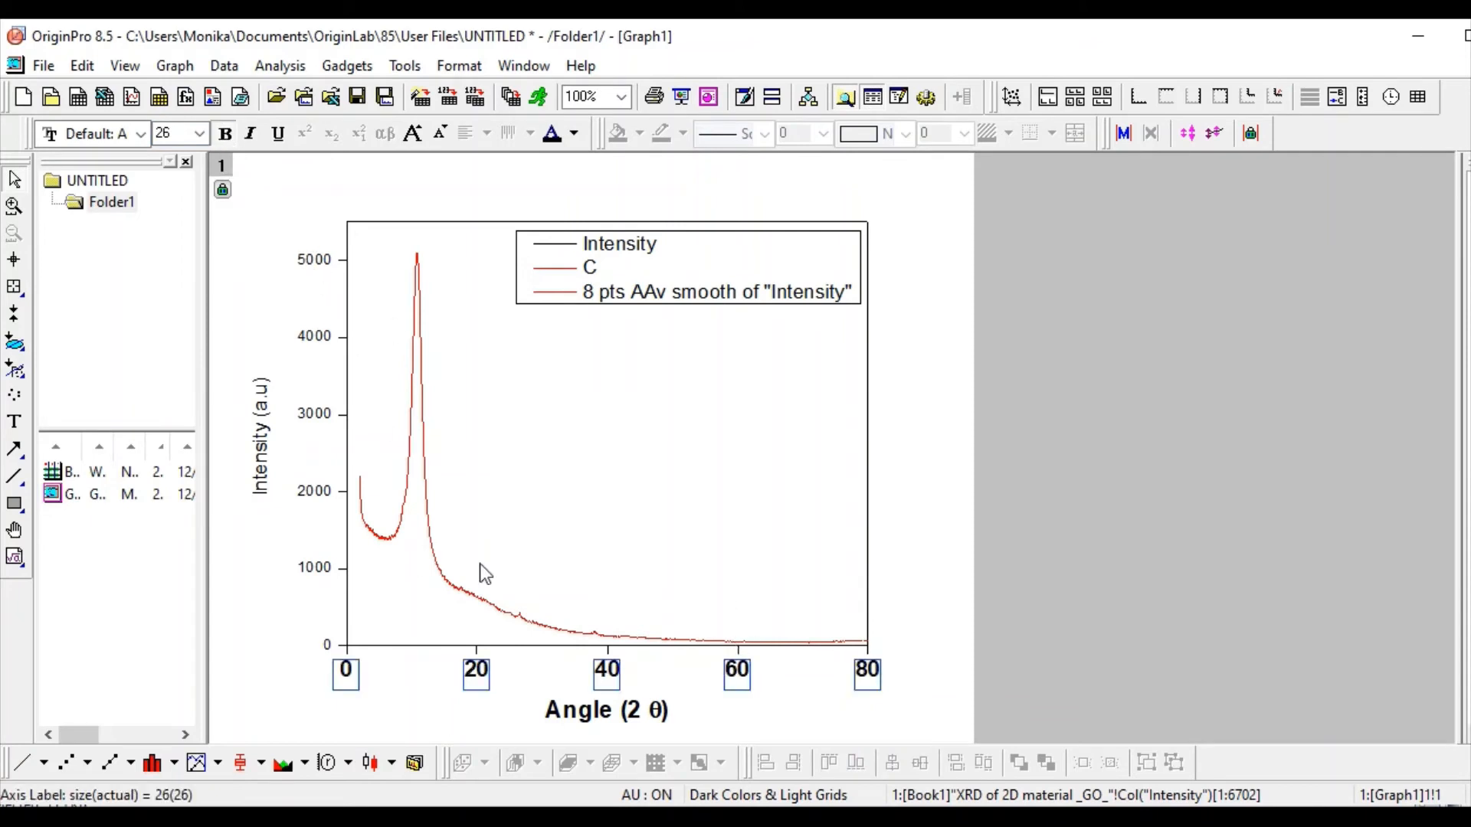
# Set the Y axis tick labels to font size 26 and make them bold.
pyautogui.click(308, 415)
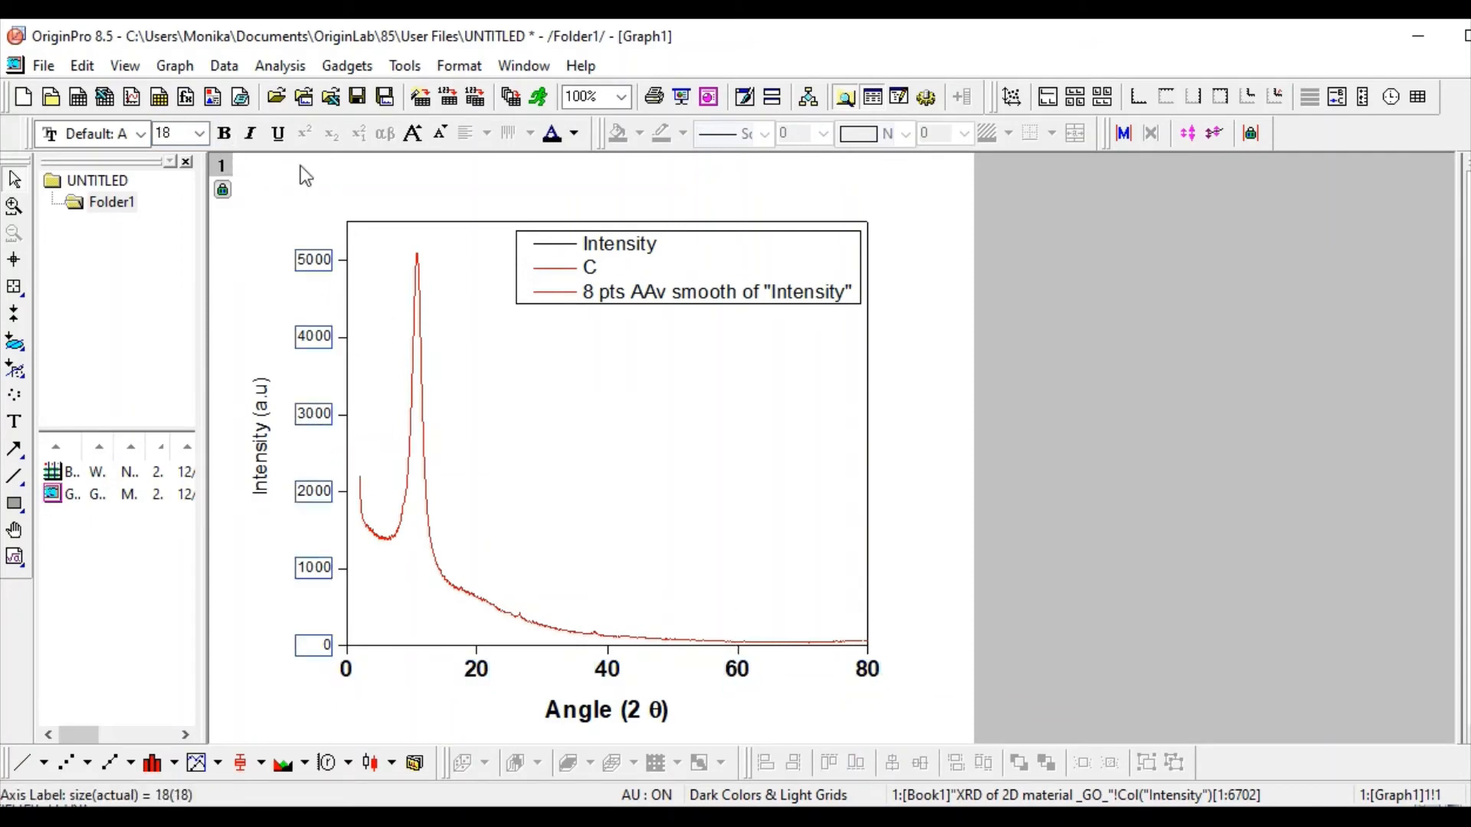
pyautogui.click(198, 133)
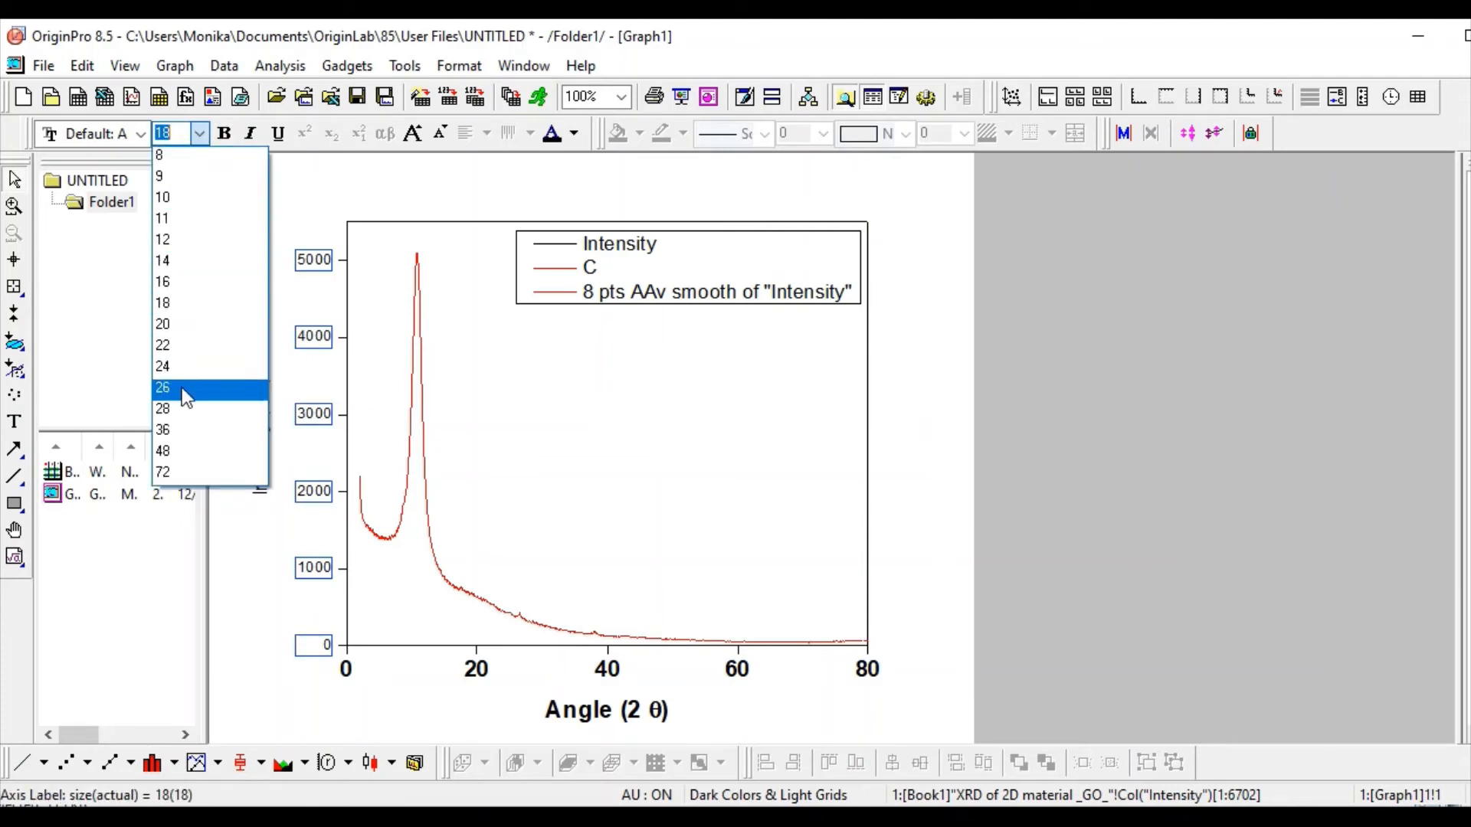
pyautogui.click(182, 387)
pyautogui.click(230, 133)
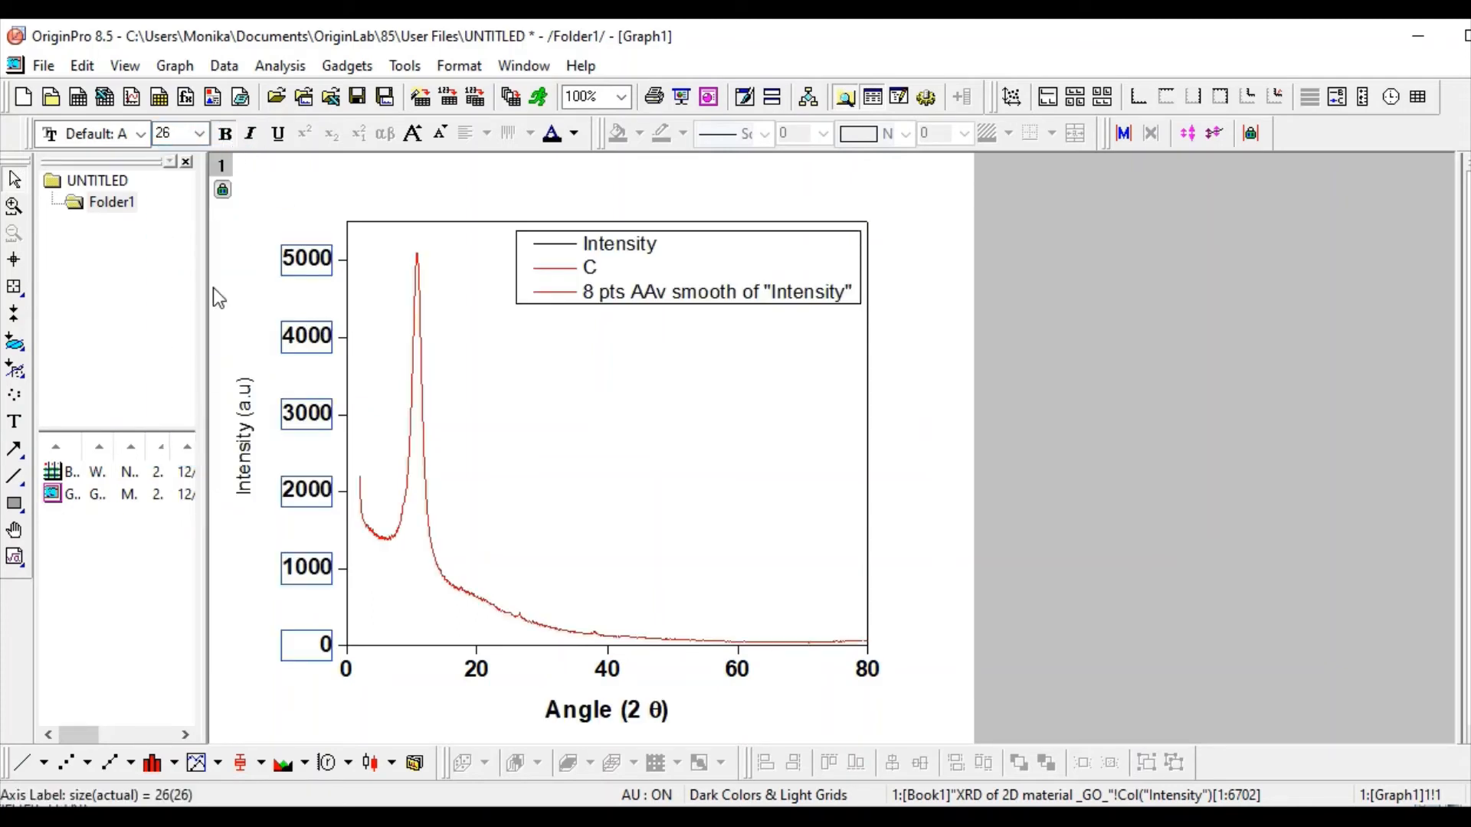
# Set the whole Y axis title to font size 26 and make it bold.
pyautogui.click(249, 449)
pyautogui.click(250, 449)
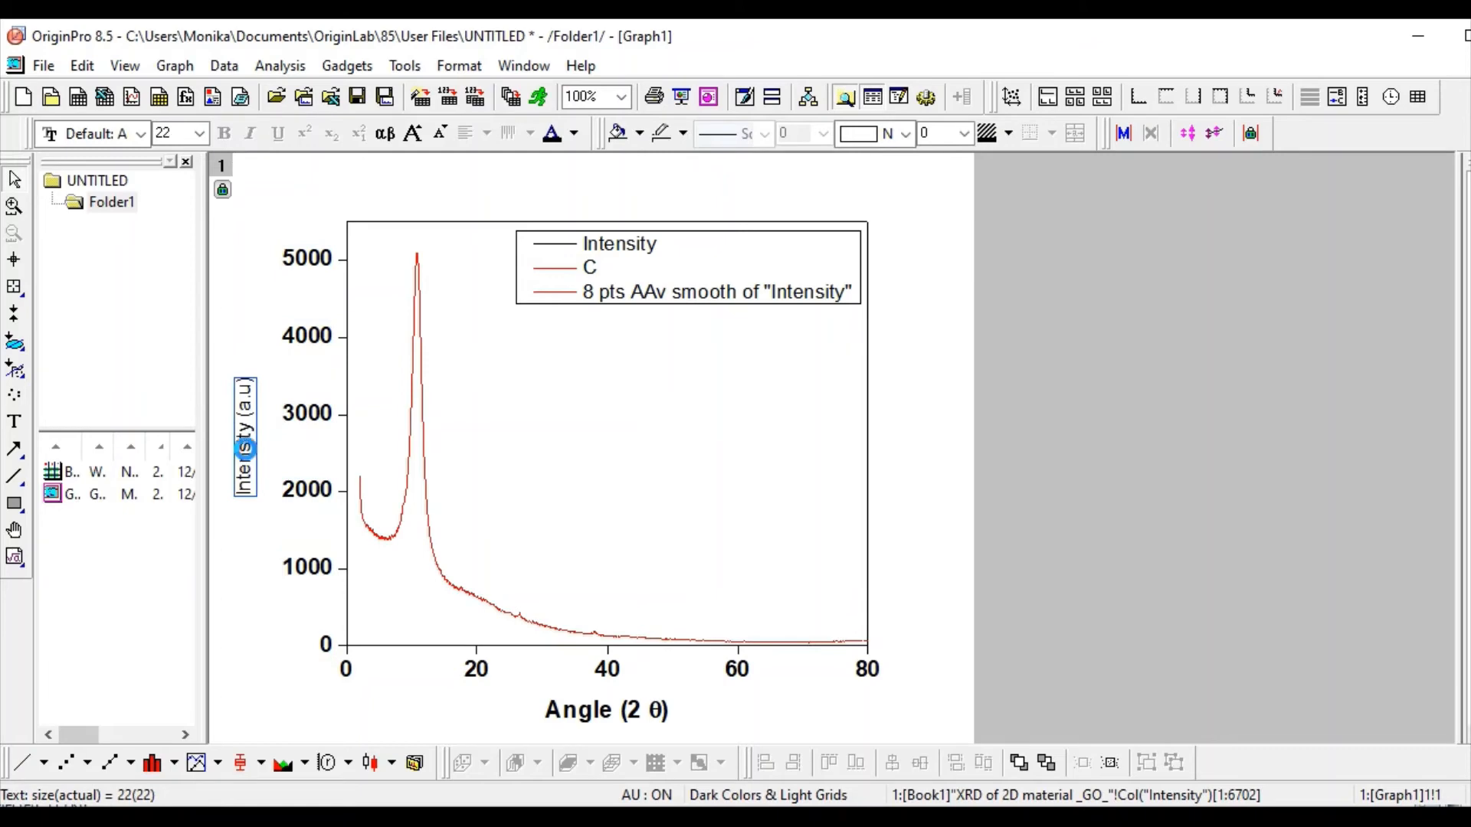
pyautogui.click(200, 134)
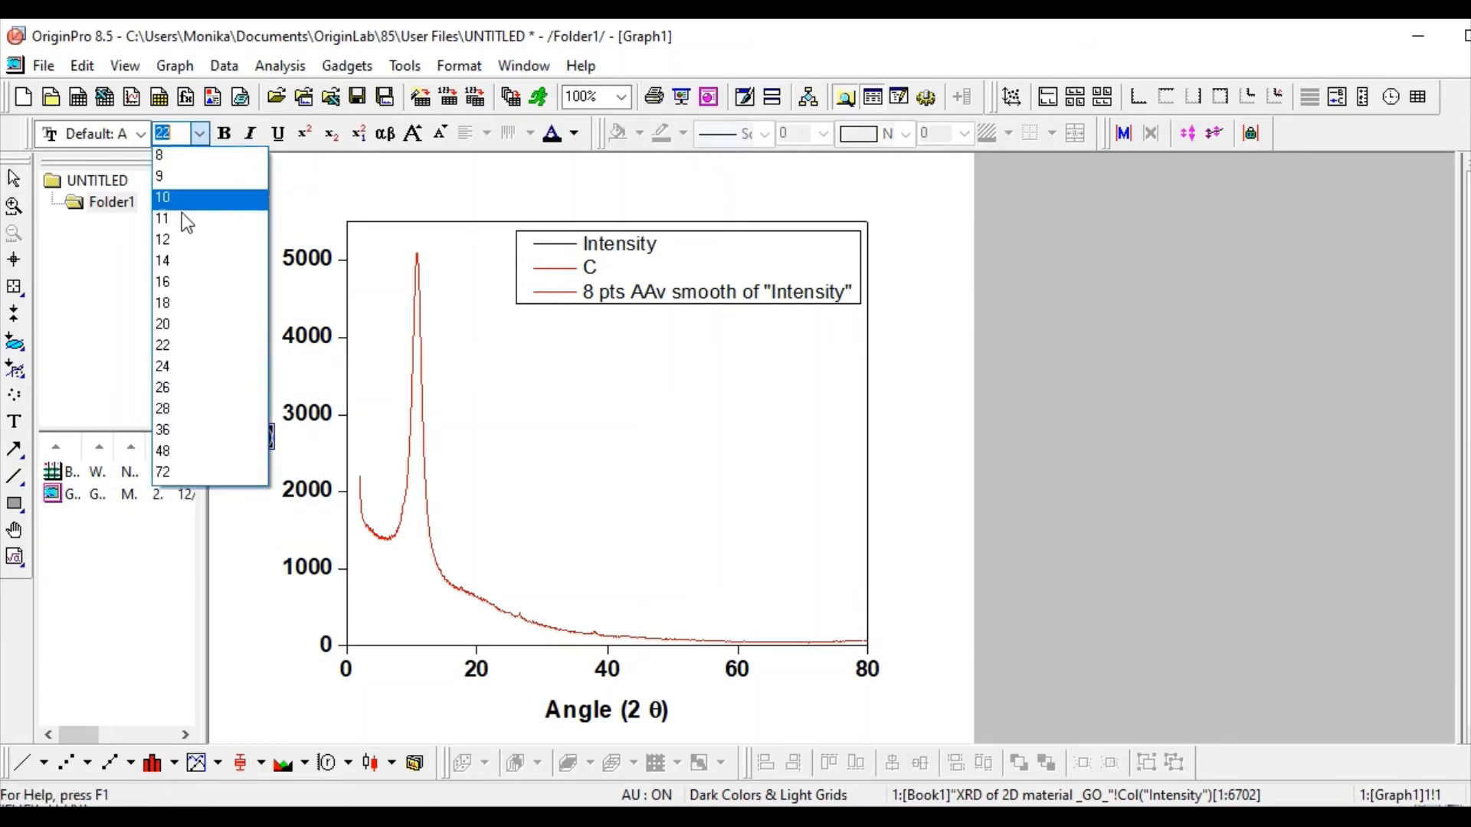
pyautogui.click(176, 389)
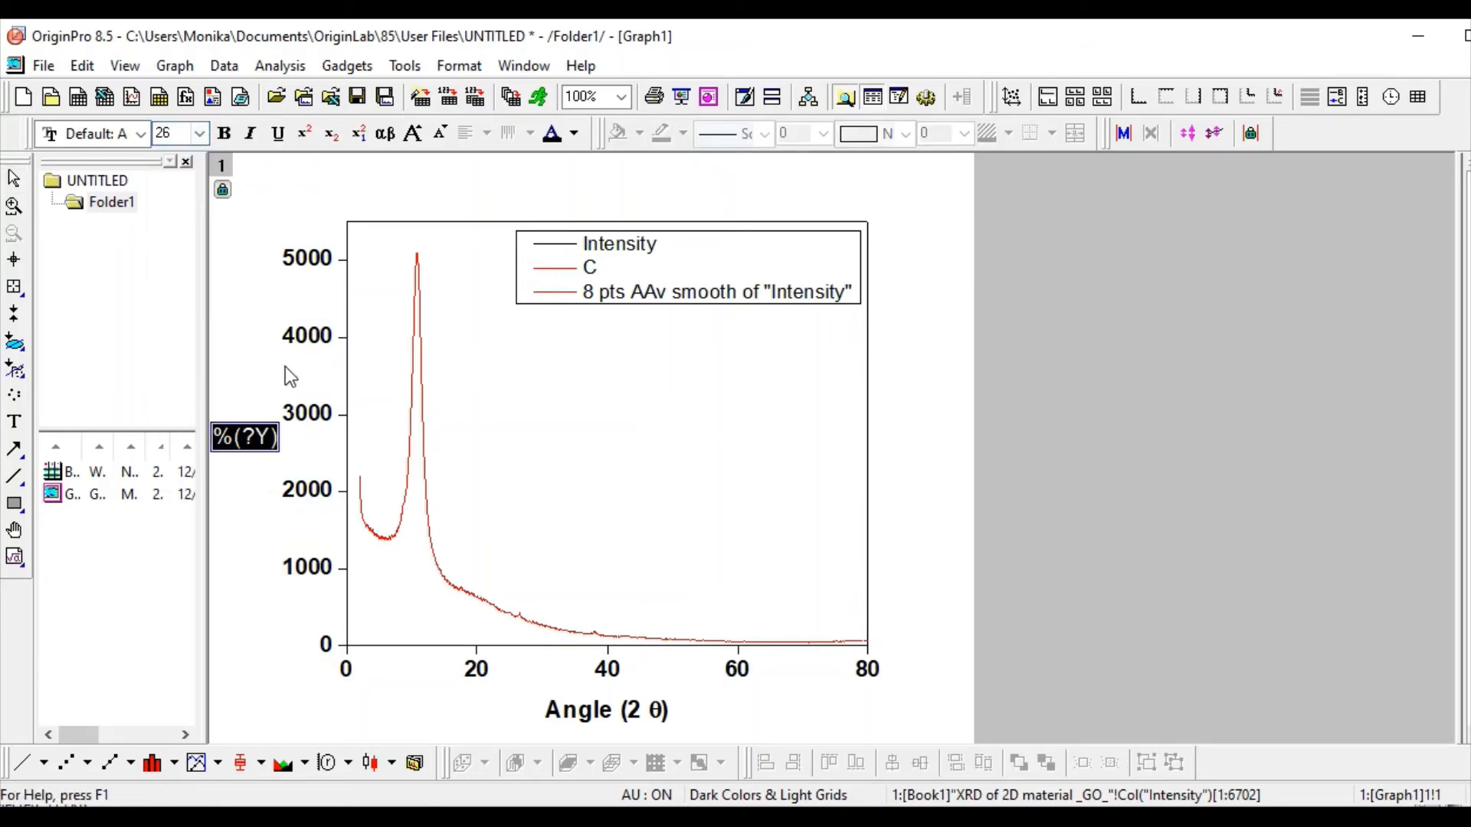
pyautogui.click(226, 136)
pyautogui.click(219, 668)
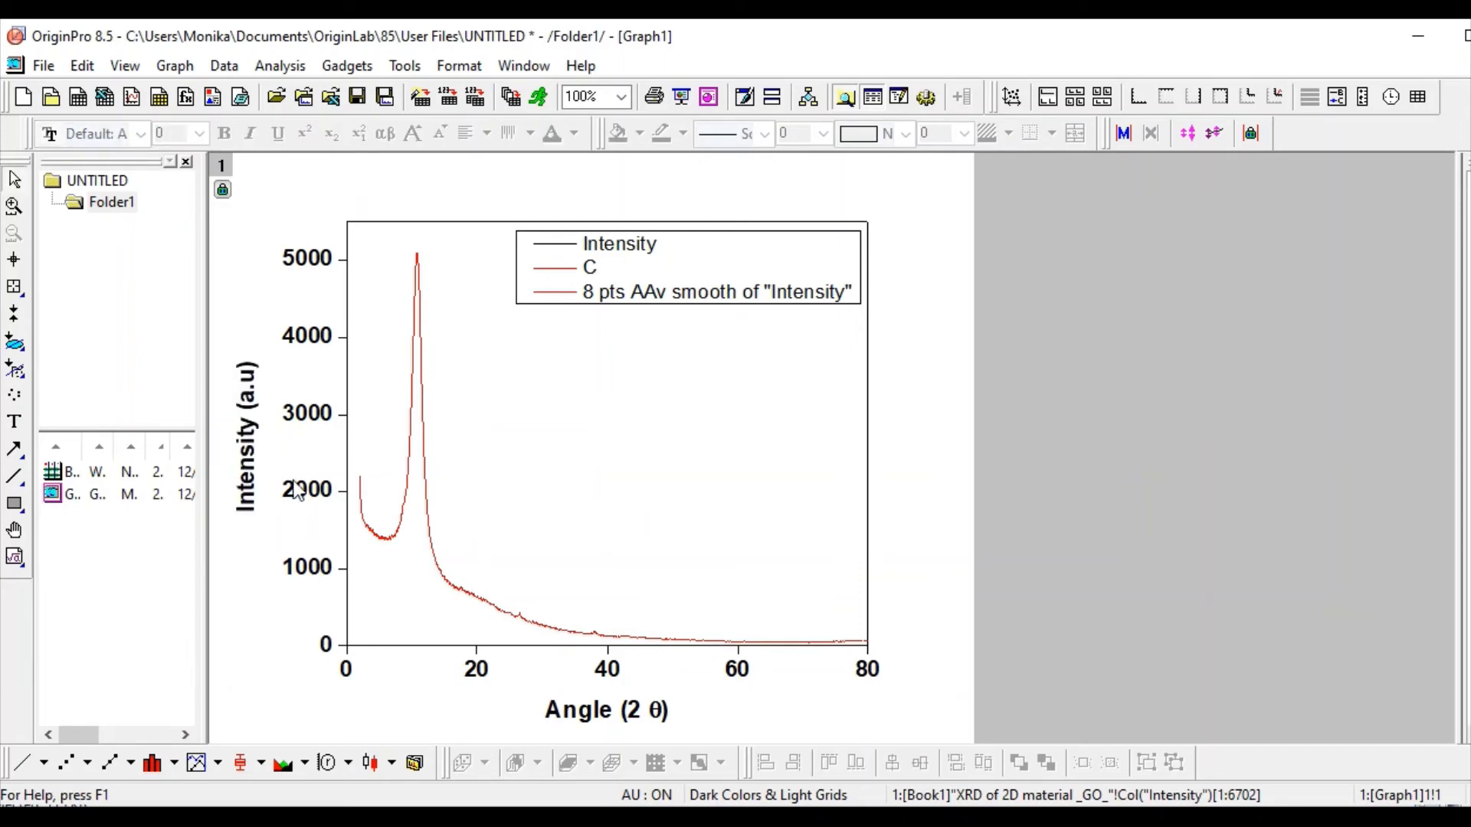
# Format the smoothed intensity curve as a solid line with a width of 3.
pyautogui.click(485, 603)
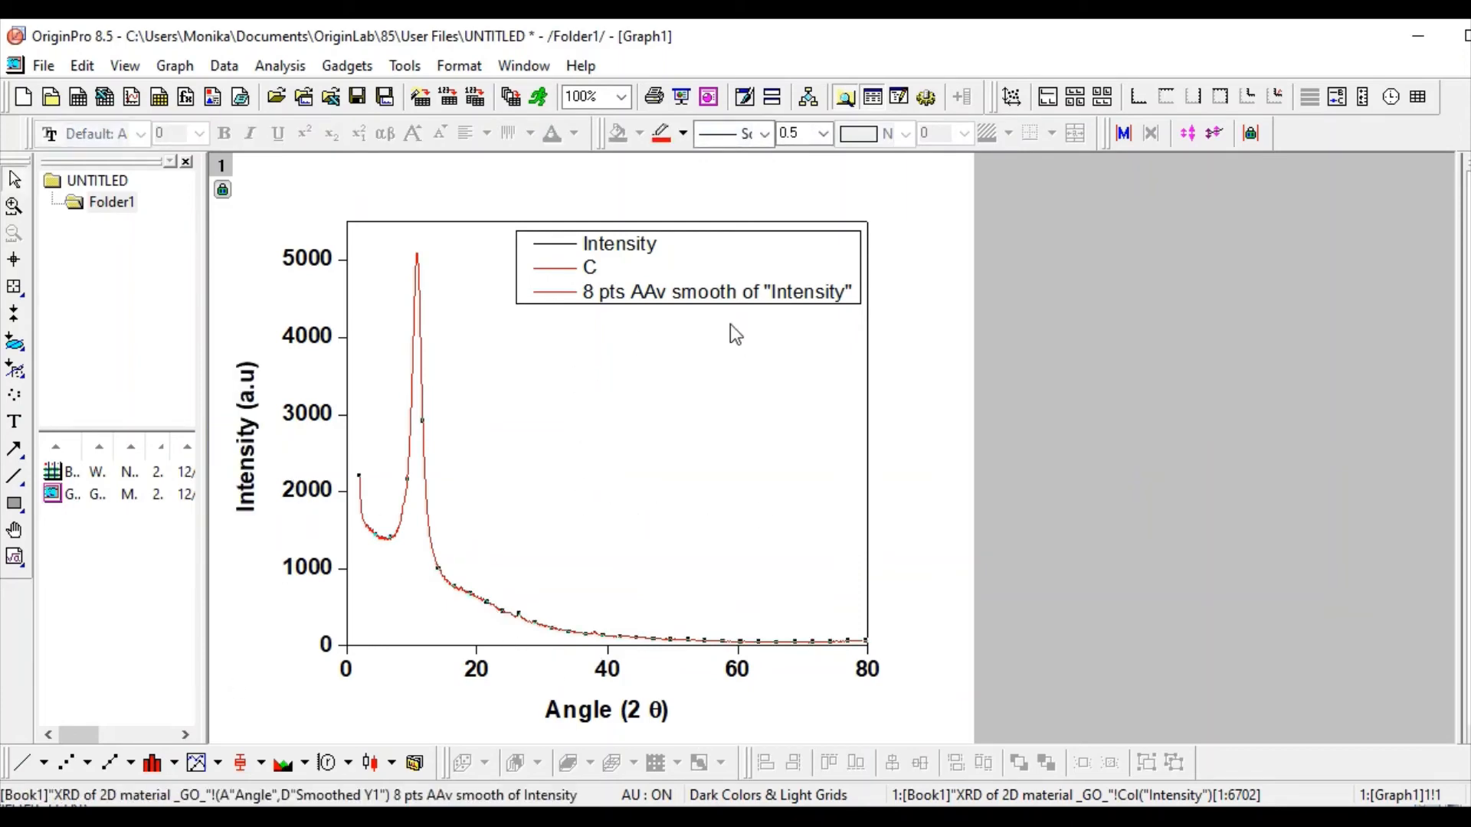
pyautogui.click(764, 133)
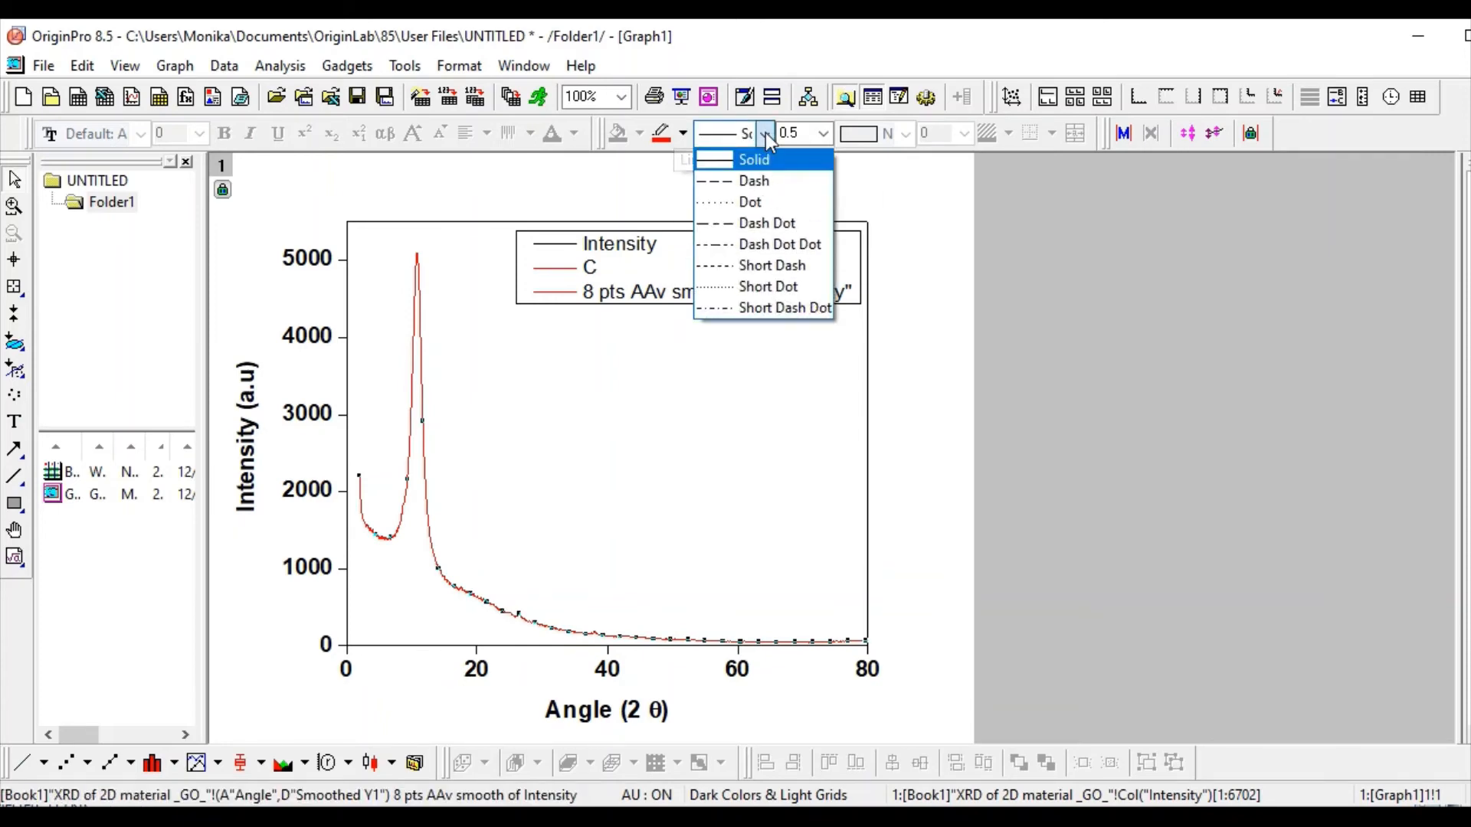
pyautogui.click(766, 163)
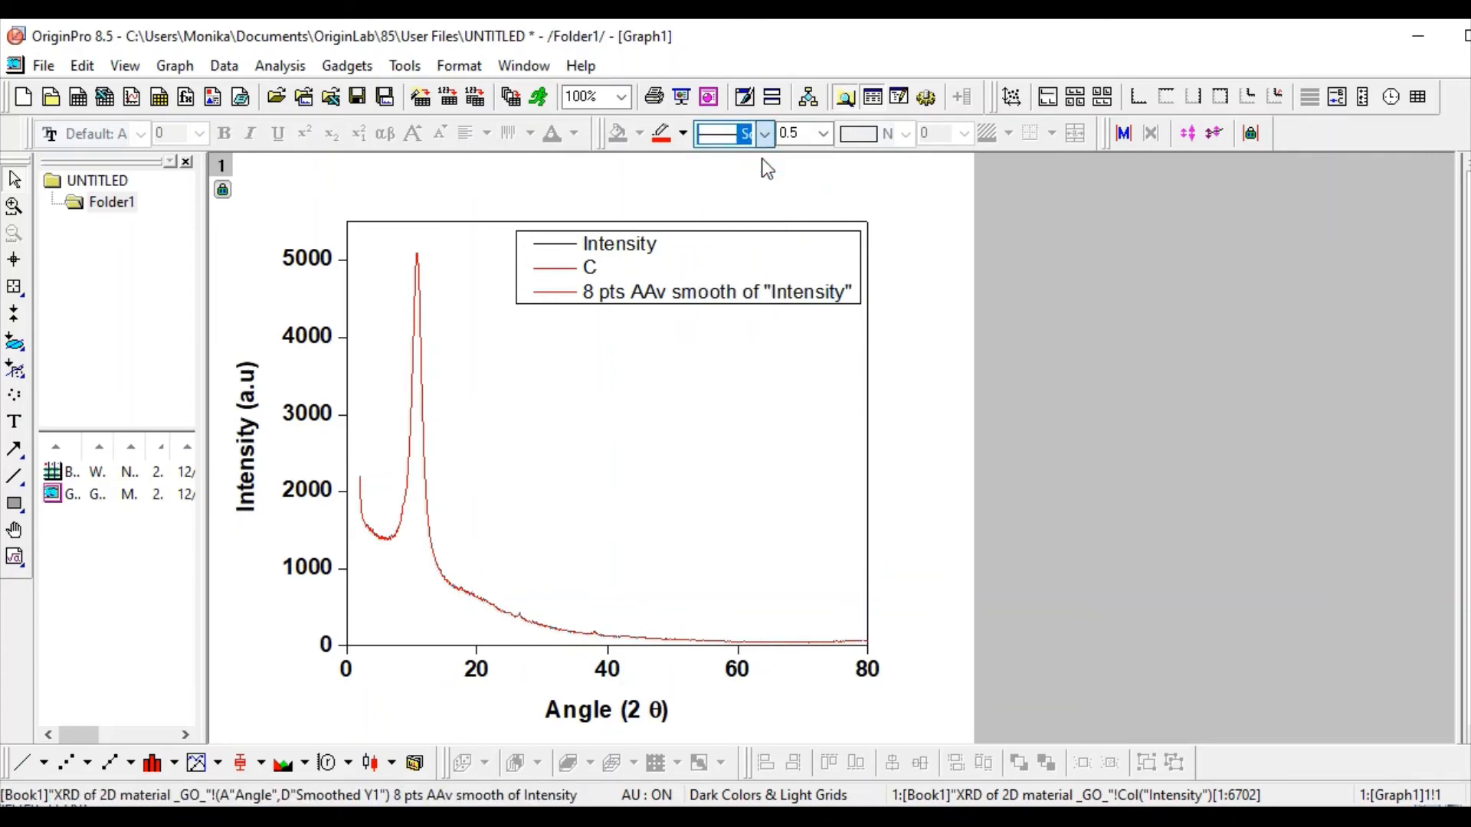
pyautogui.click(825, 137)
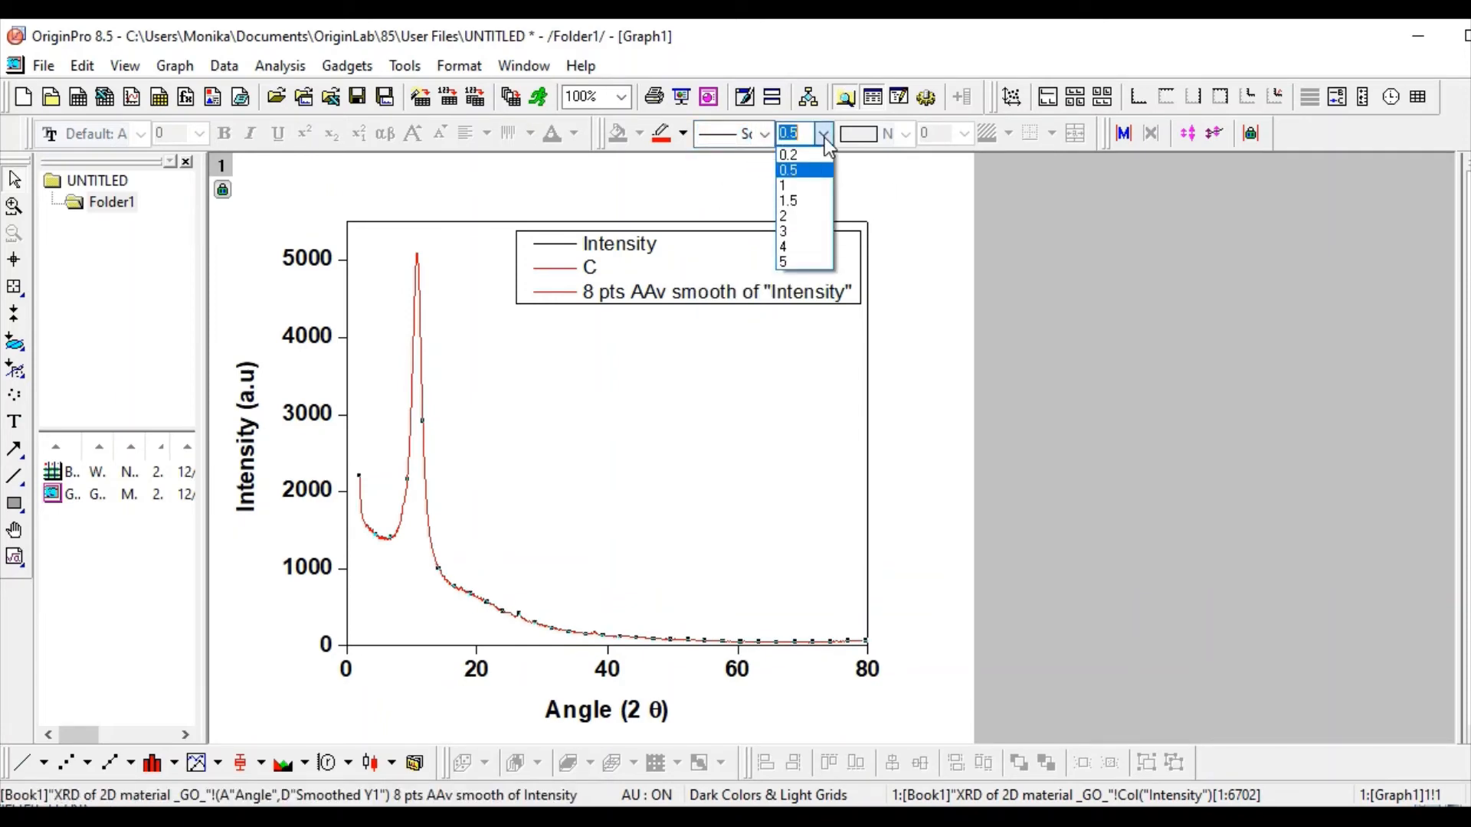
pyautogui.click(797, 231)
pyautogui.click(585, 563)
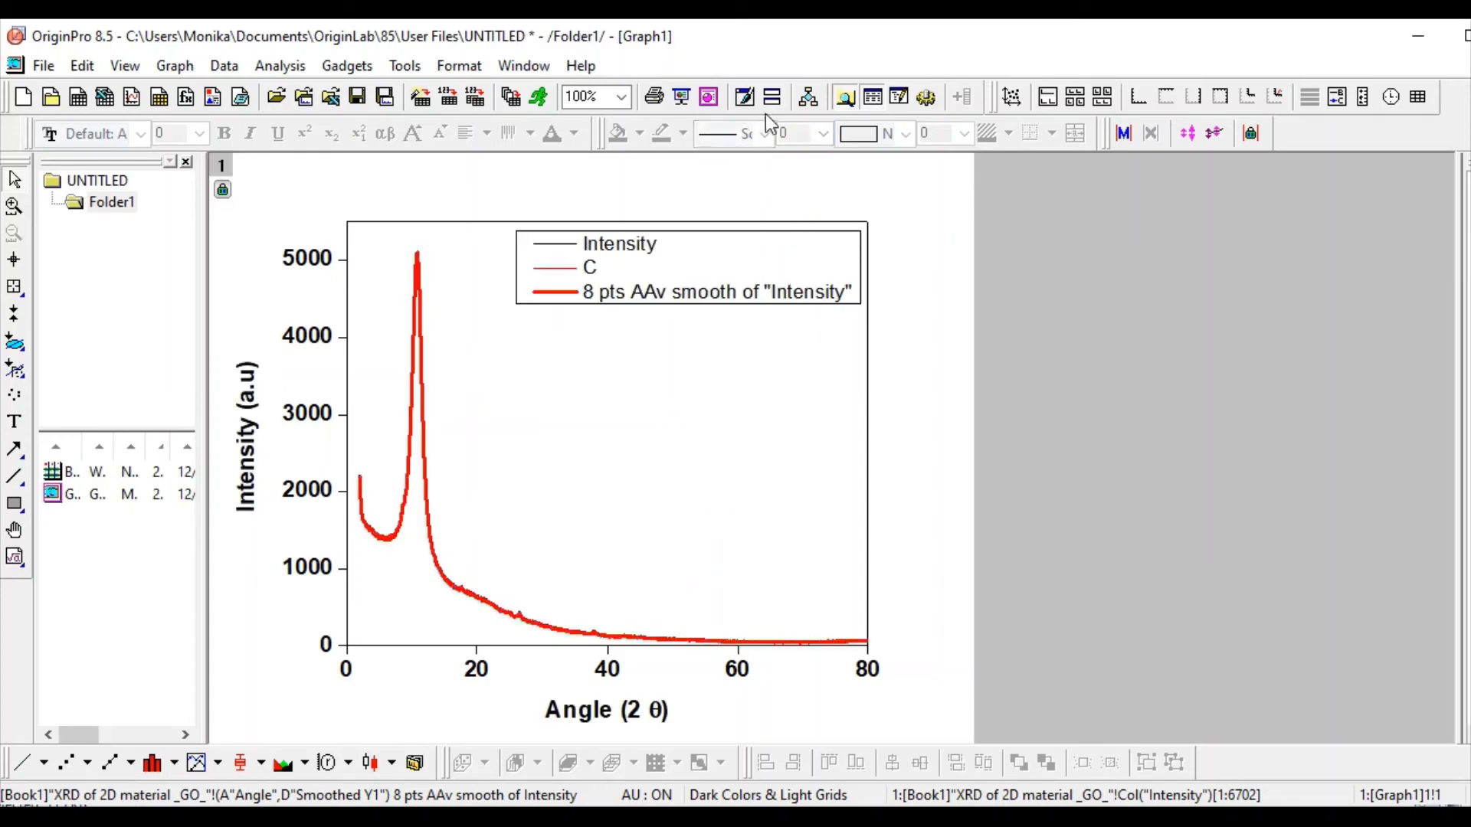
pyautogui.click(444, 574)
pyautogui.click(665, 137)
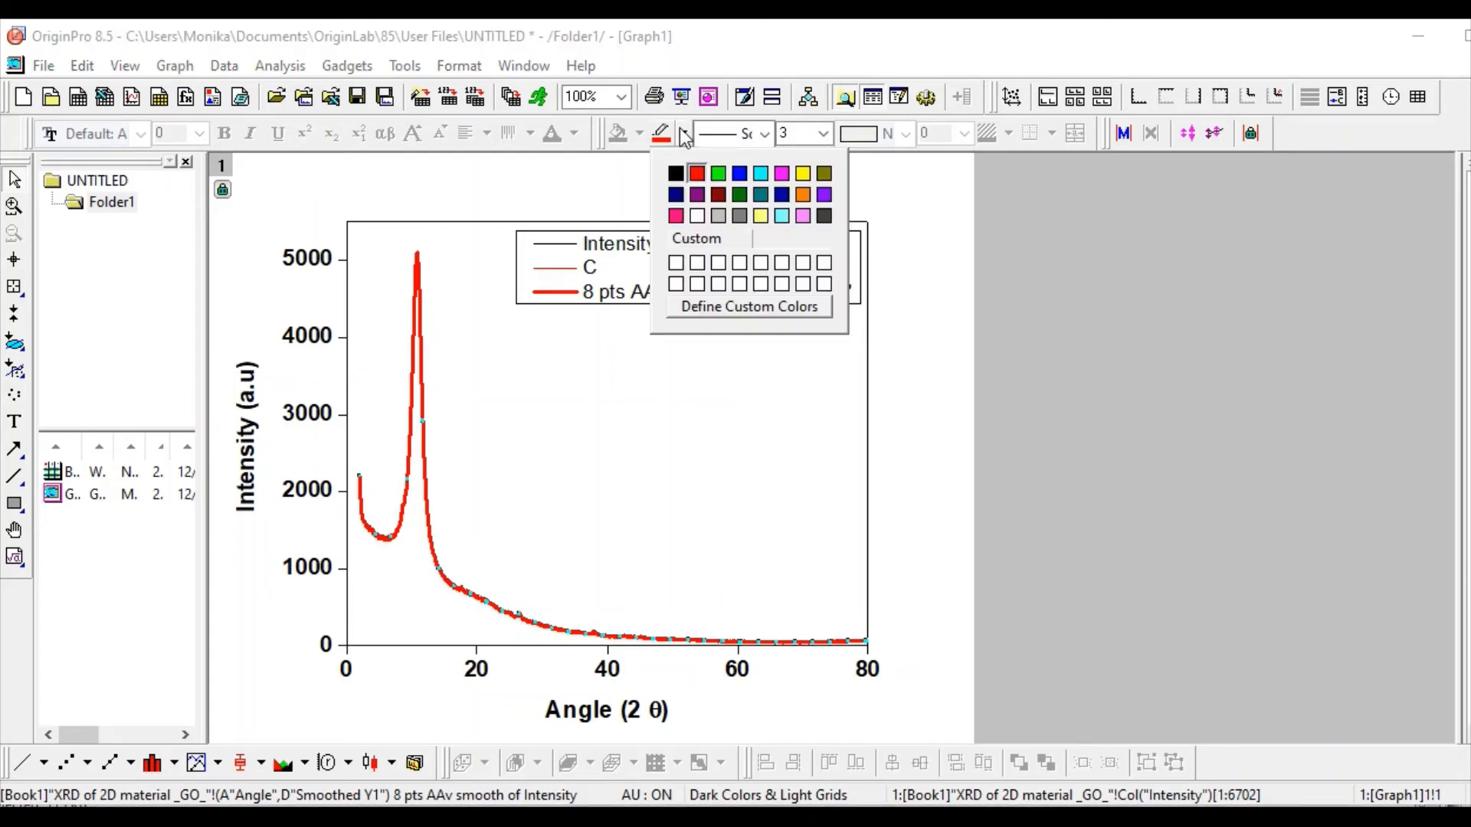
pyautogui.click(612, 521)
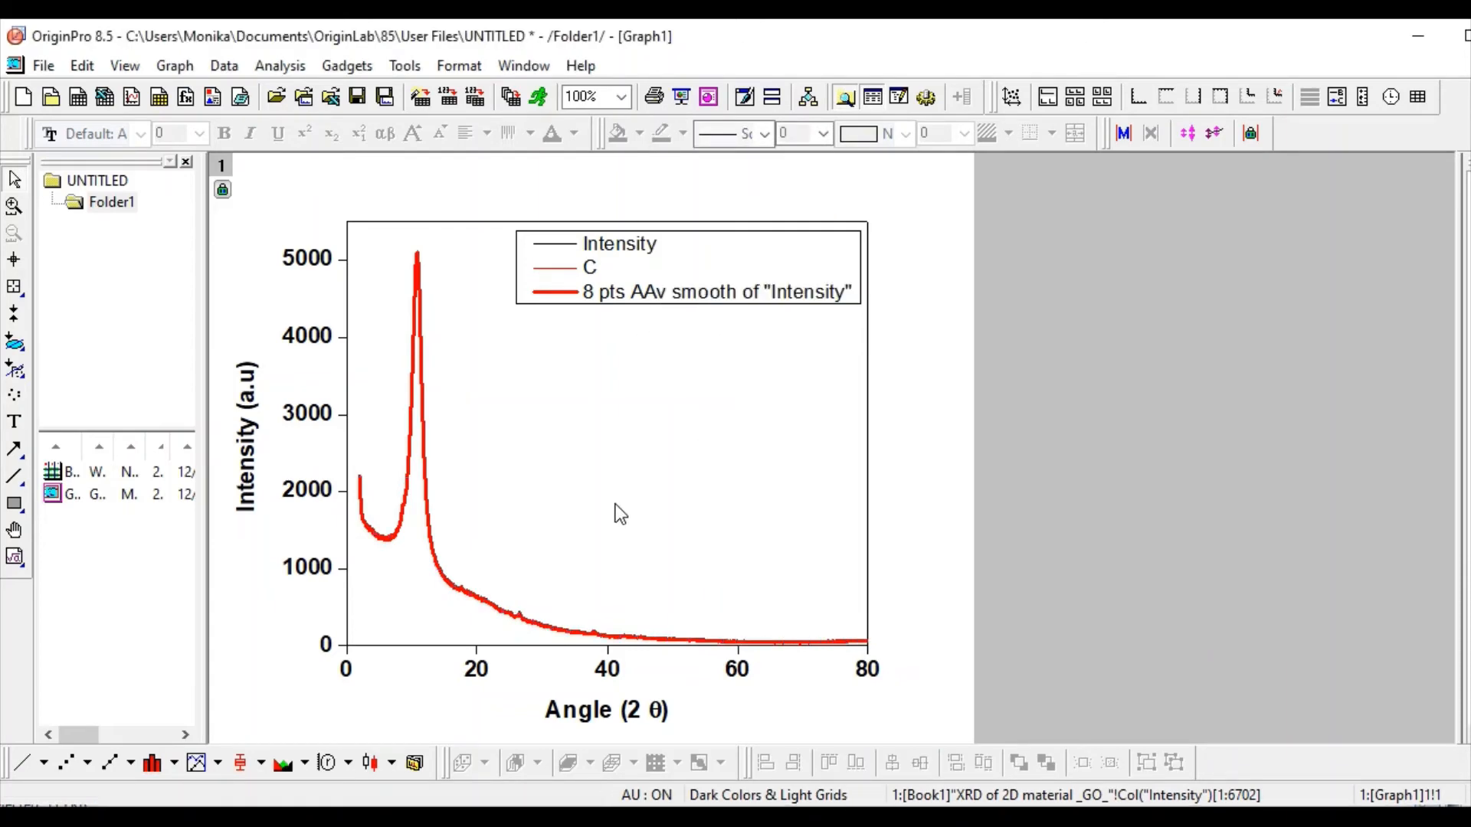
pyautogui.click(737, 265)
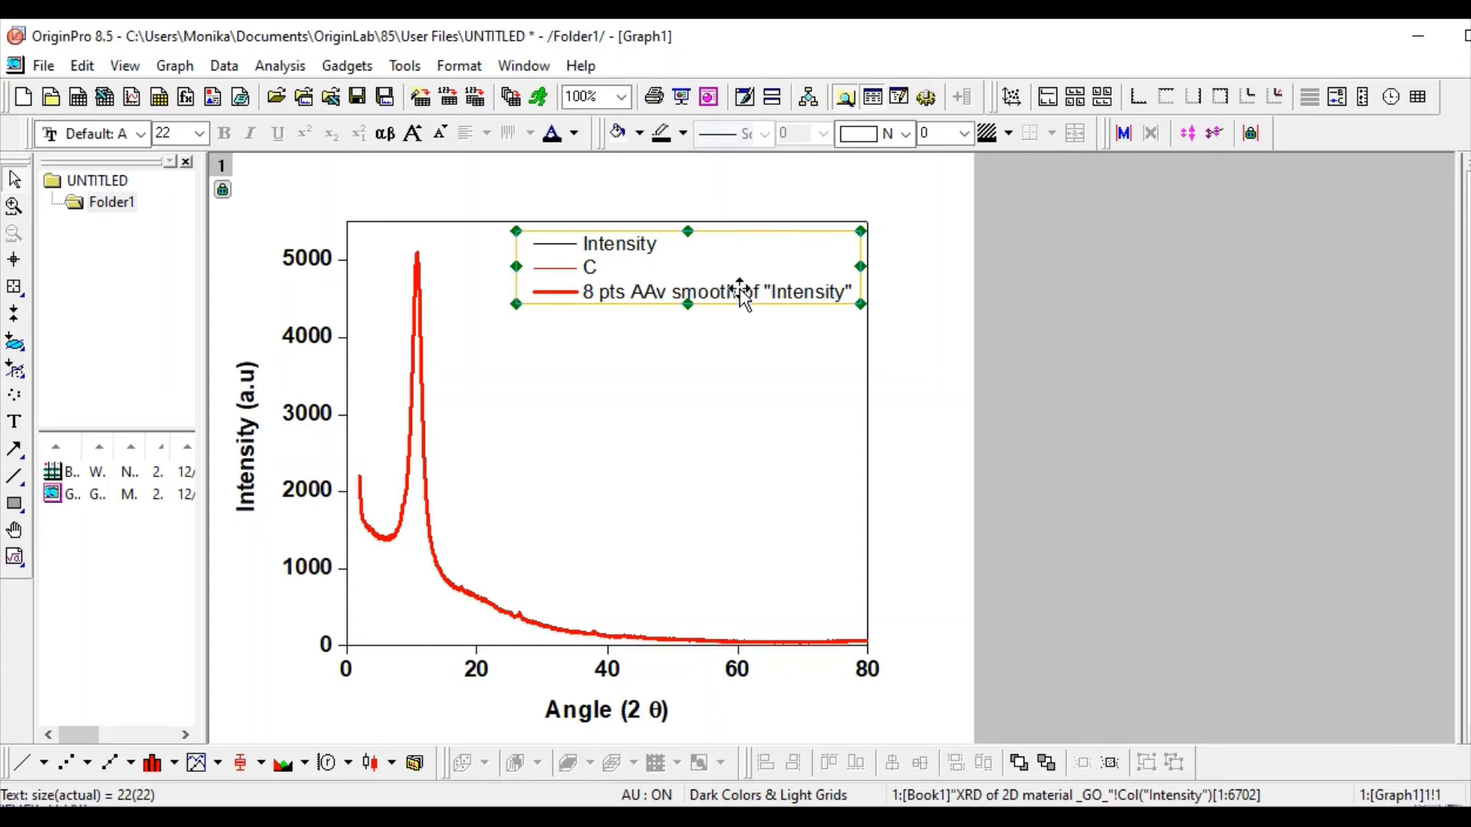
pyautogui.doubleClick(727, 308)
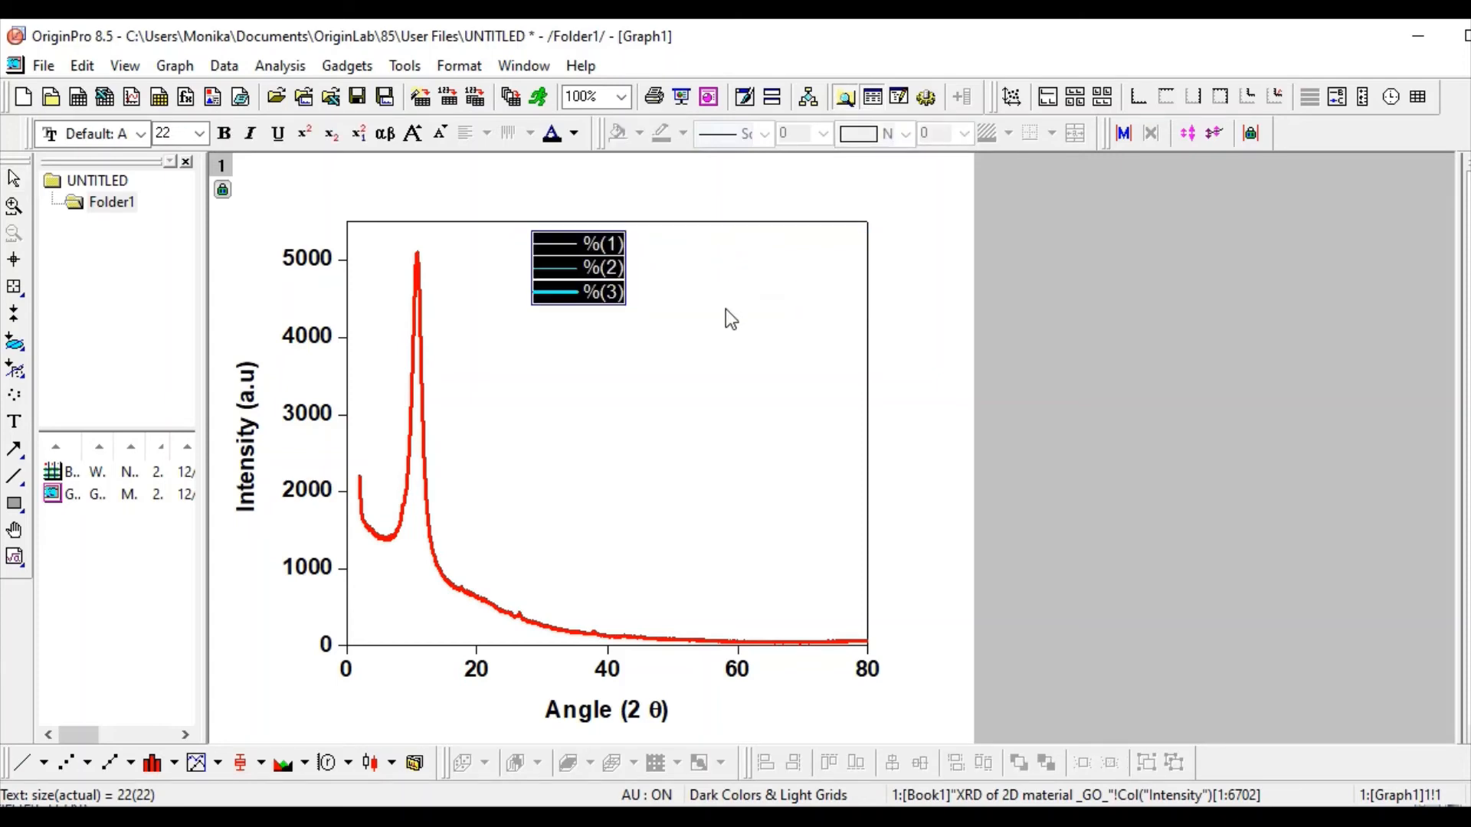
pyautogui.click(645, 344)
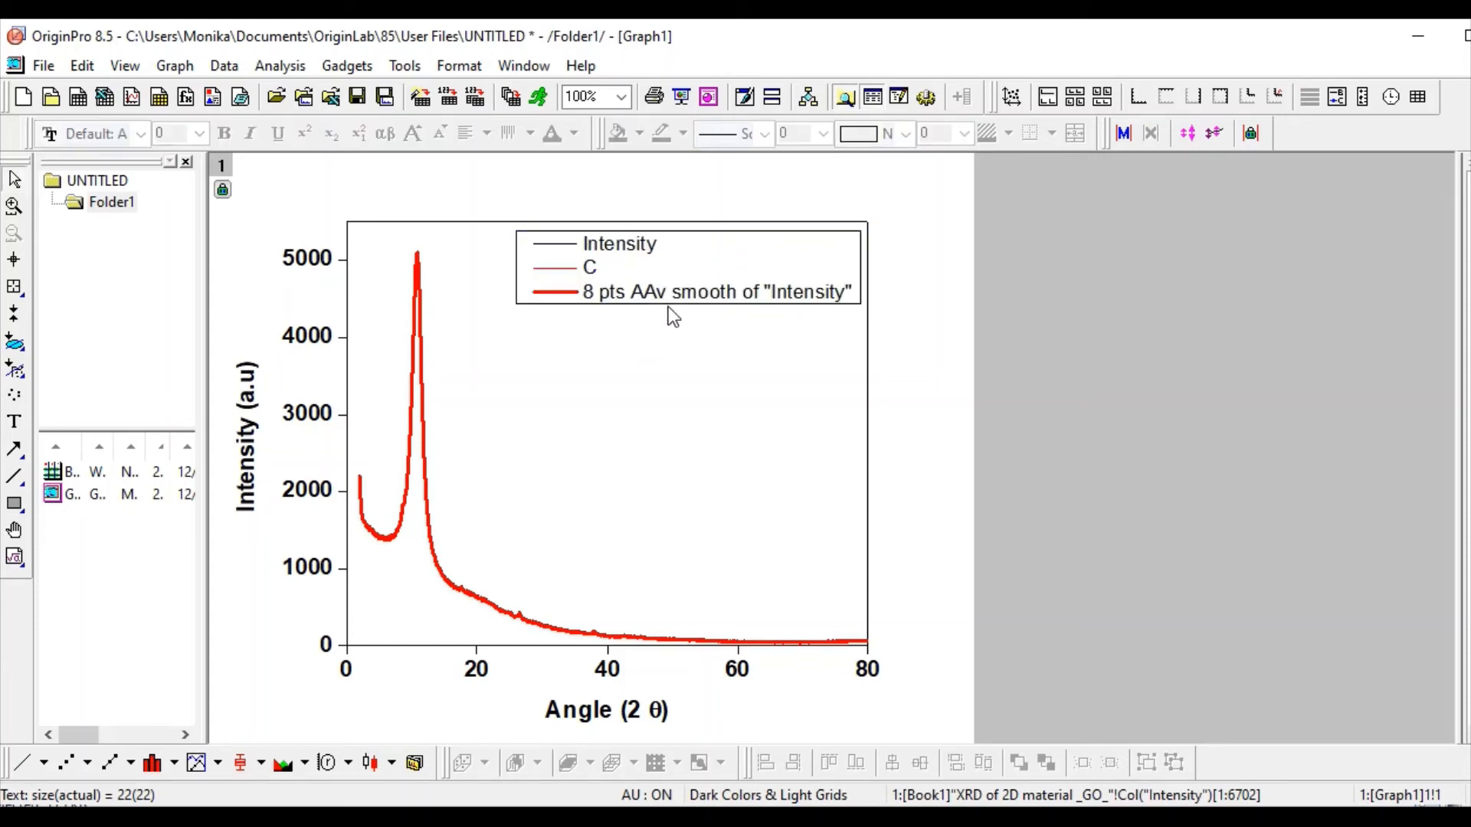
# Replace the entire legend content with the text "XRD of GO".
pyautogui.click(679, 240)
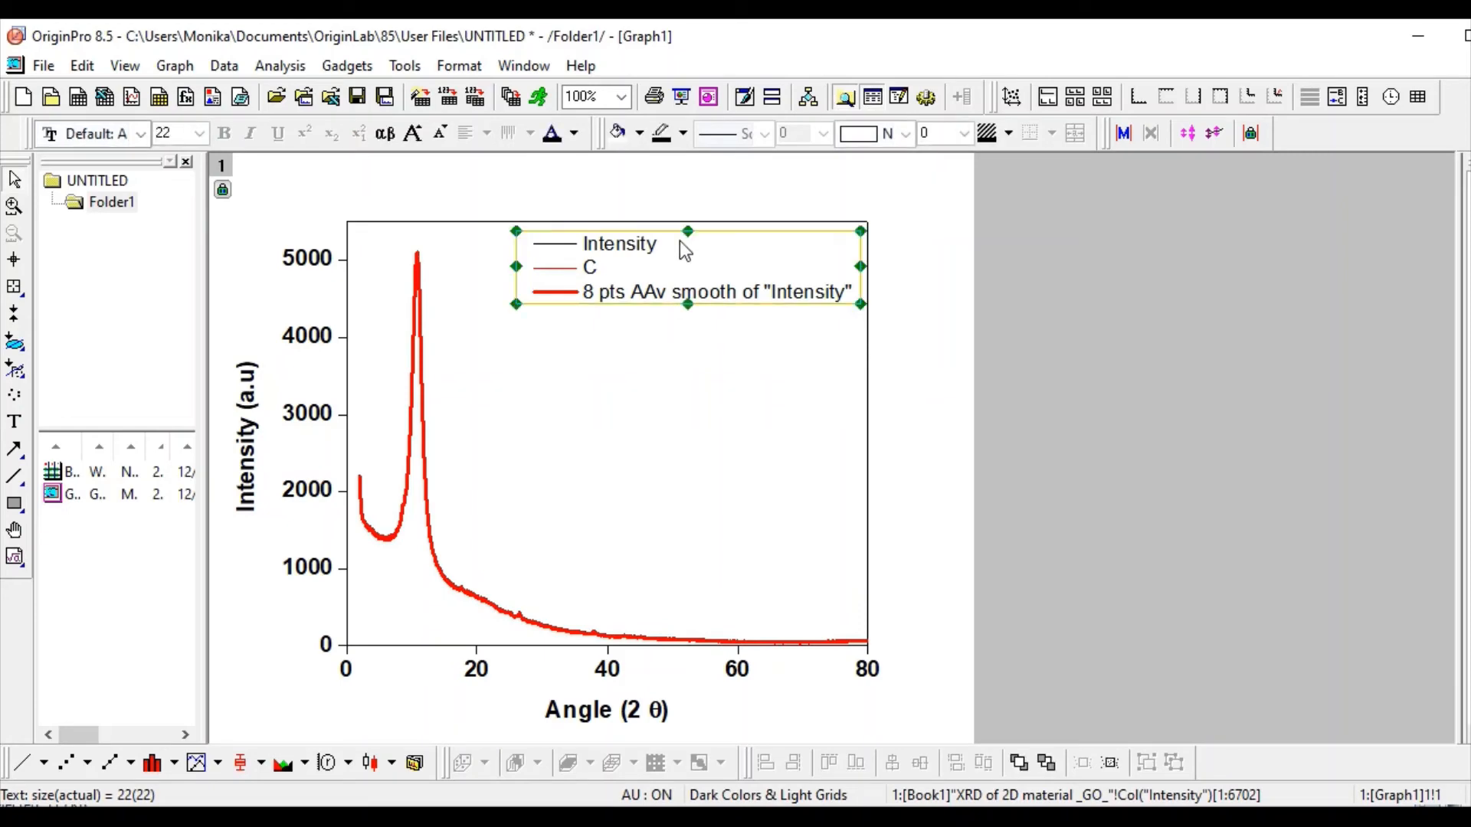
pyautogui.rightClick(679, 240)
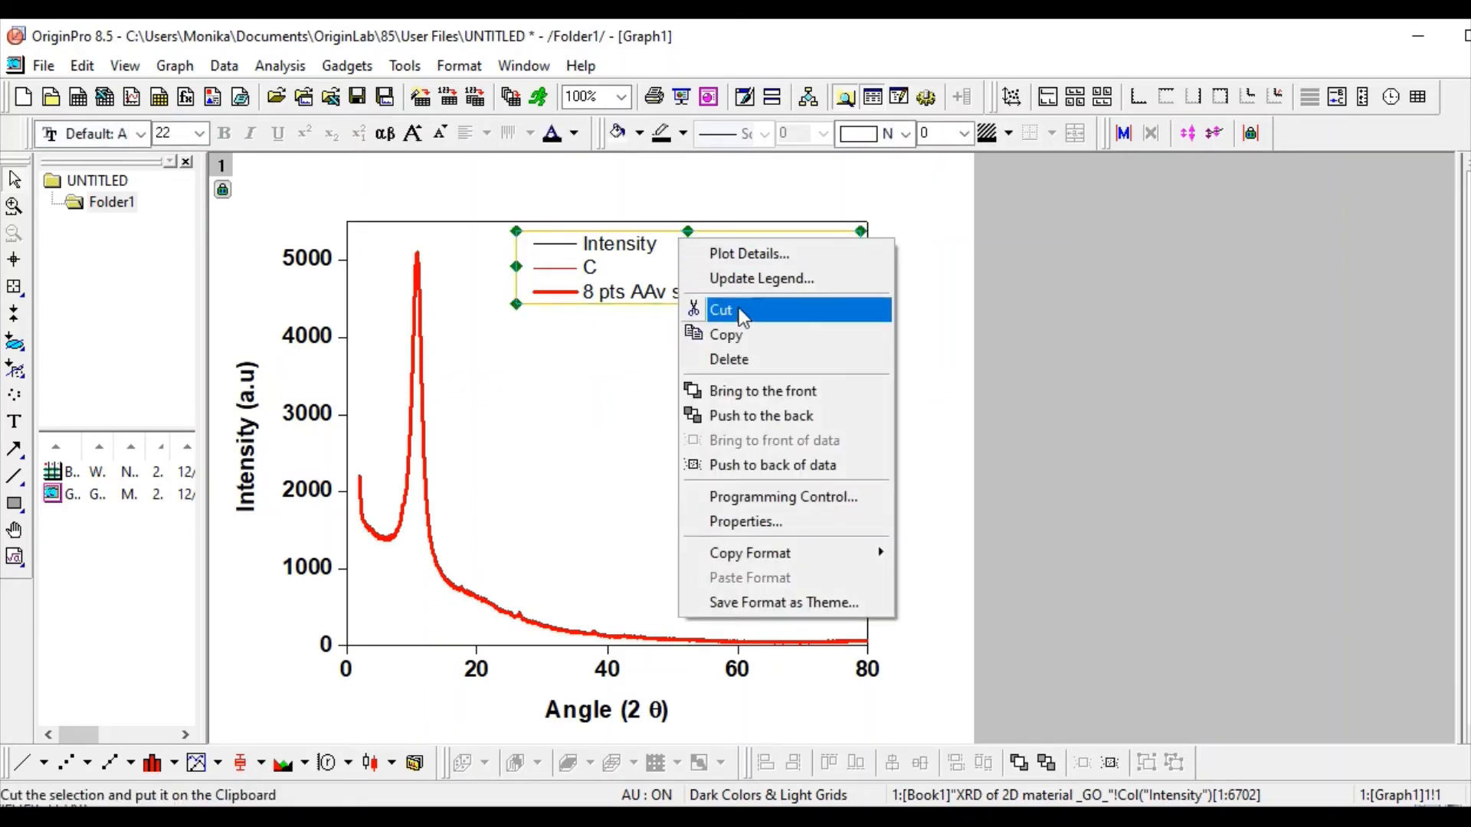
pyautogui.click(765, 521)
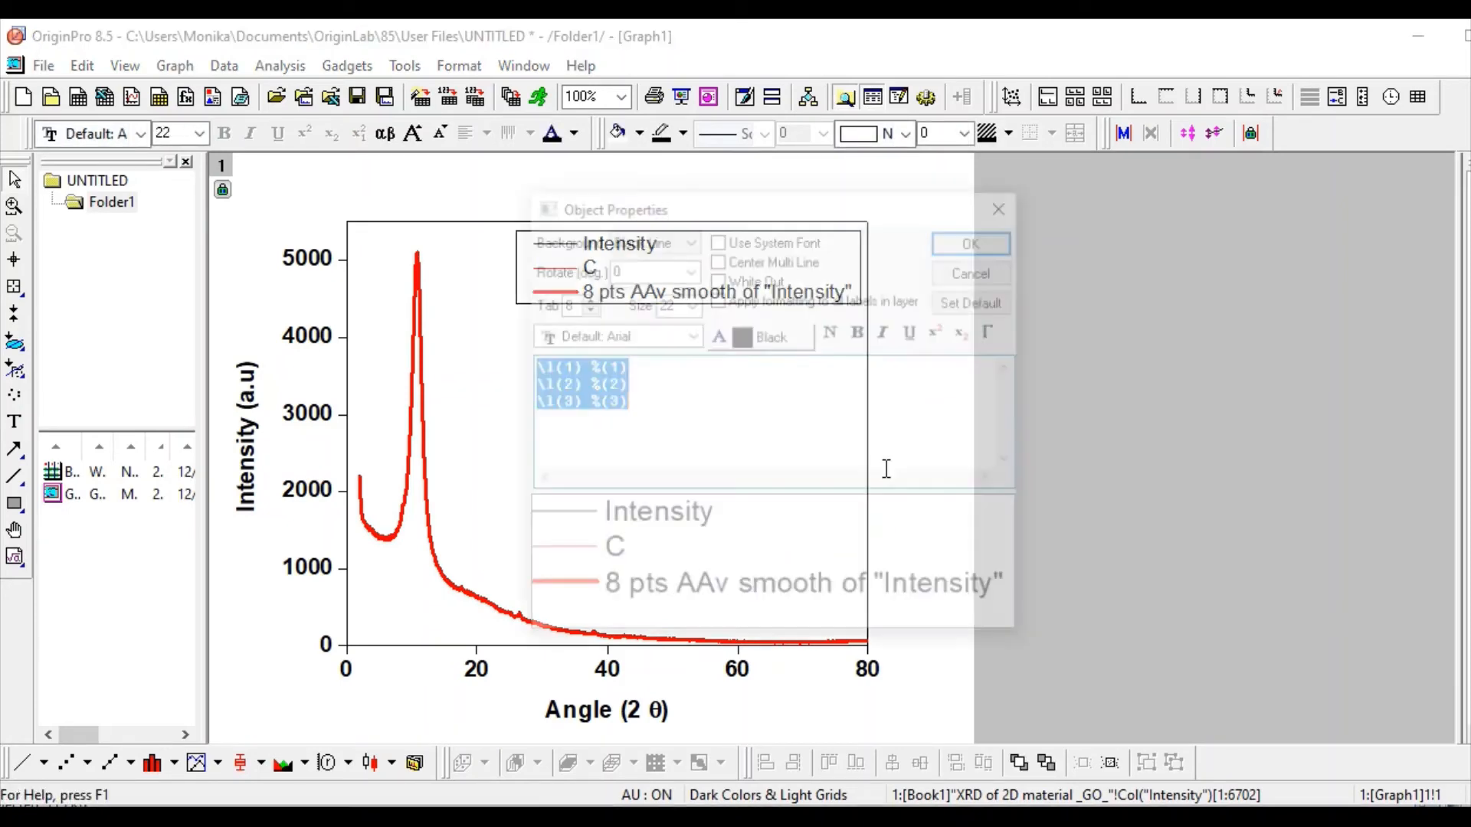
pyautogui.click(664, 400)
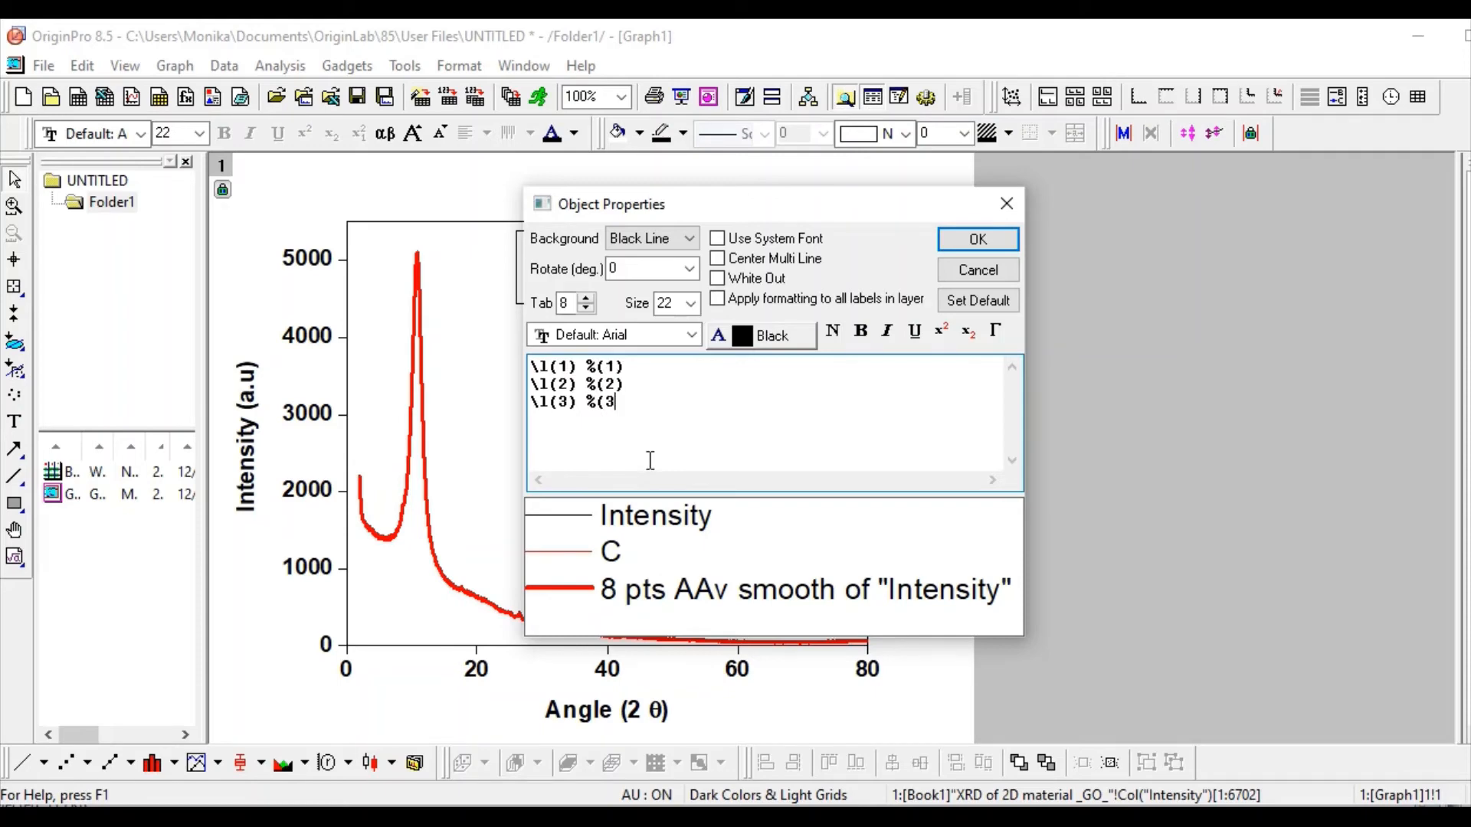
pyautogui.press('BackSpace')
pyautogui.press('BackSpace')
pyautogui.press('BackSpace')
pyautogui.press('BackSpace')
pyautogui.press('BackSpace')
pyautogui.press('BackSpace')
pyautogui.press('BackSpace')
pyautogui.press('BackSpace')
pyautogui.press('BackSpace')
pyautogui.press('BackSpace')
pyautogui.press('BackSpace')
pyautogui.press('BackSpace')
pyautogui.press('BackSpace')
pyautogui.press('BackSpace')
pyautogui.press('BackSpace')
pyautogui.press('BackSpace')
pyautogui.press('BackSpace')
pyautogui.press('BackSpace')
pyautogui.press('BackSpace')
pyautogui.press('BackSpace')
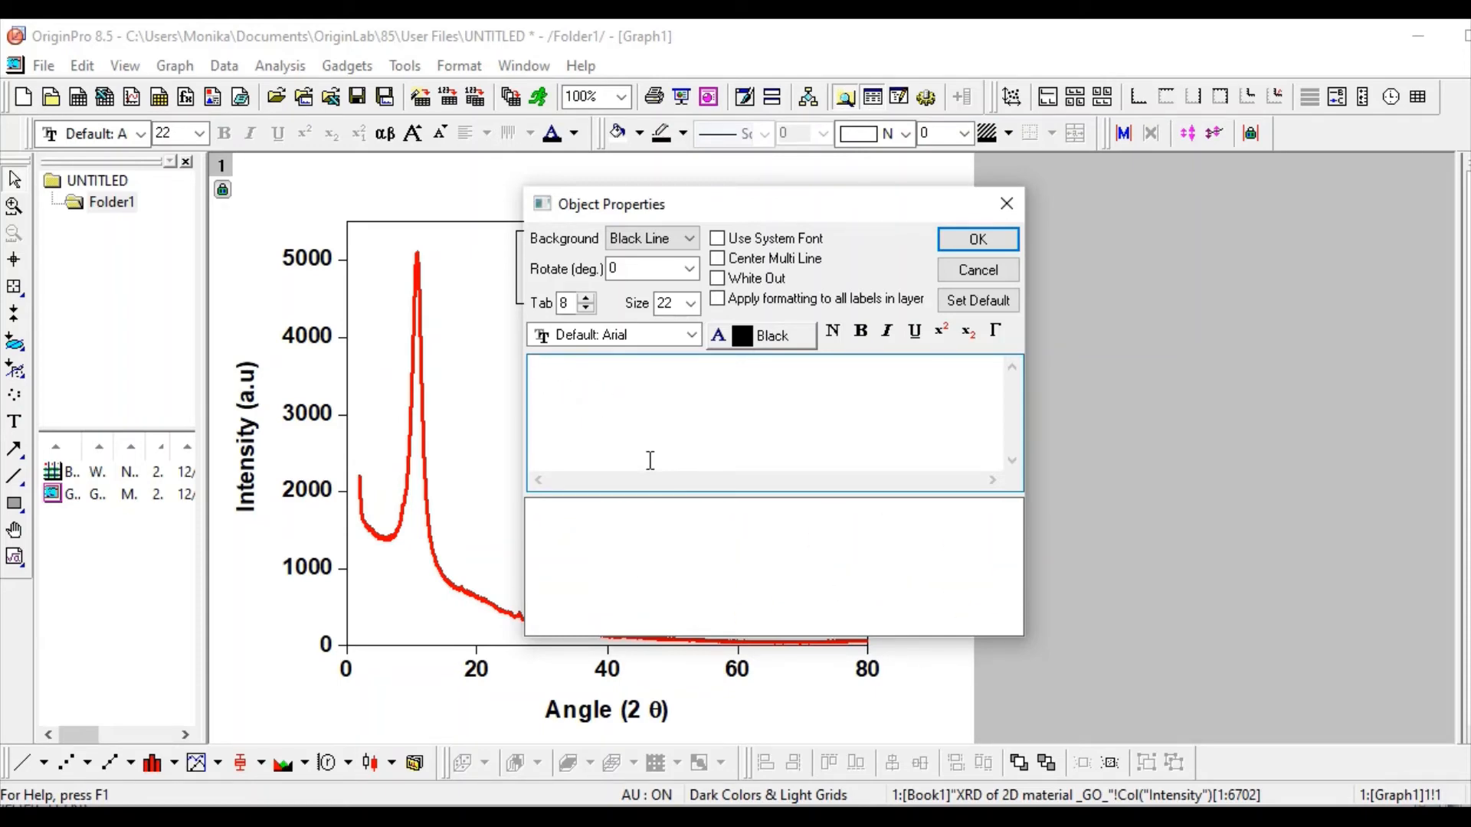
pyautogui.write('X')
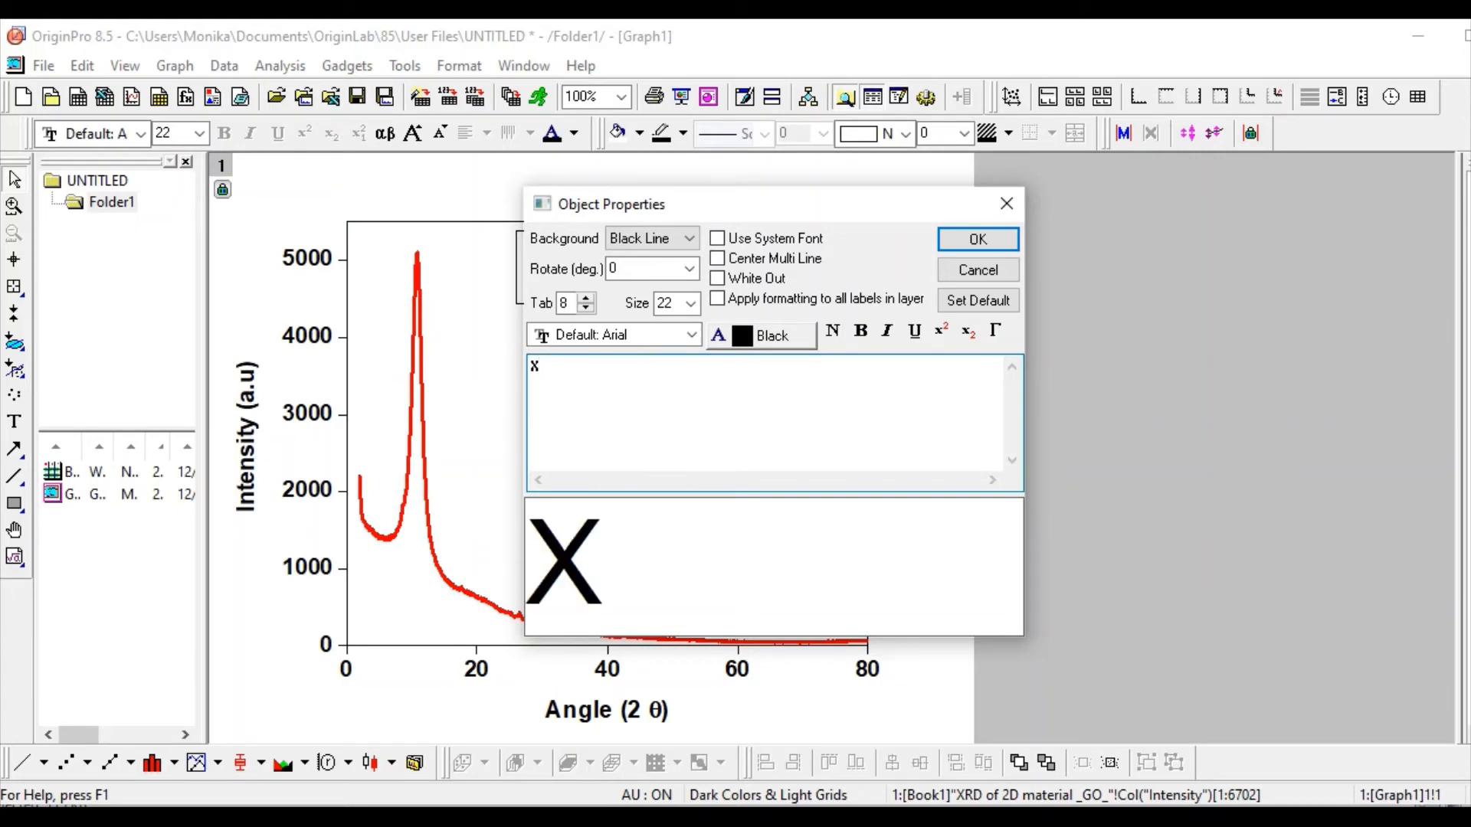
pyautogui.write('RD ')
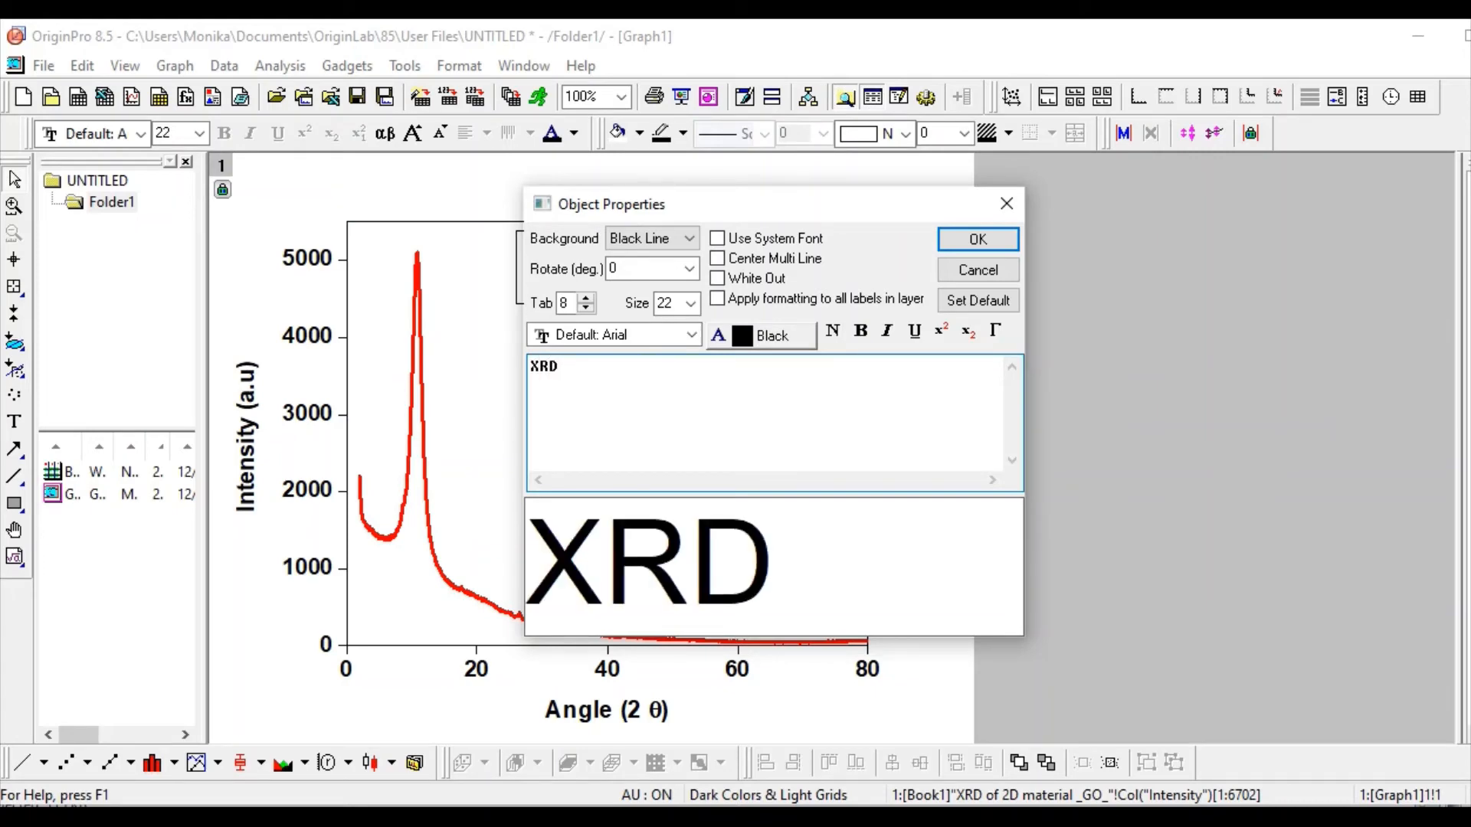
pyautogui.write('of ')
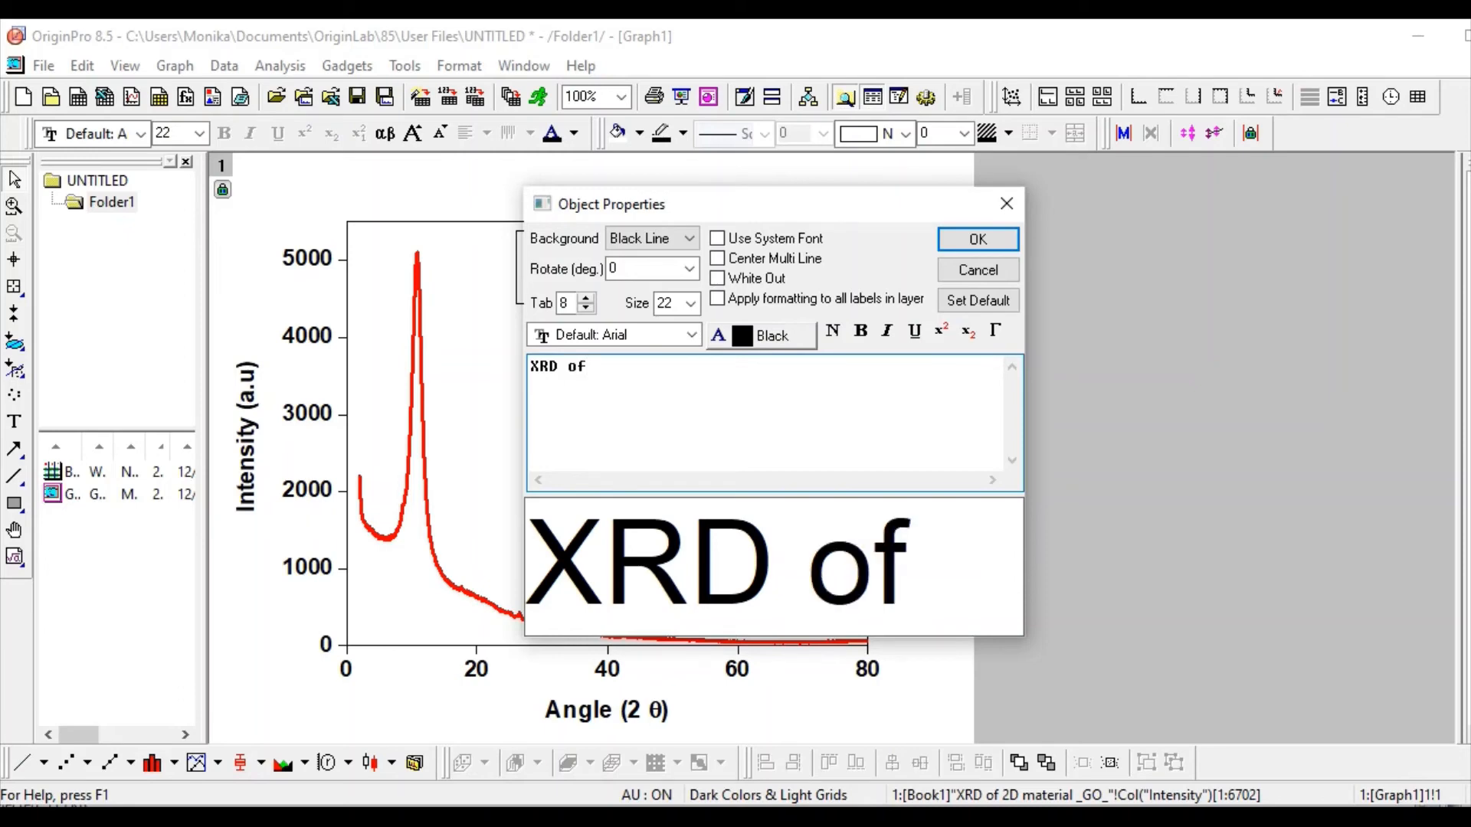
pyautogui.write('GO')
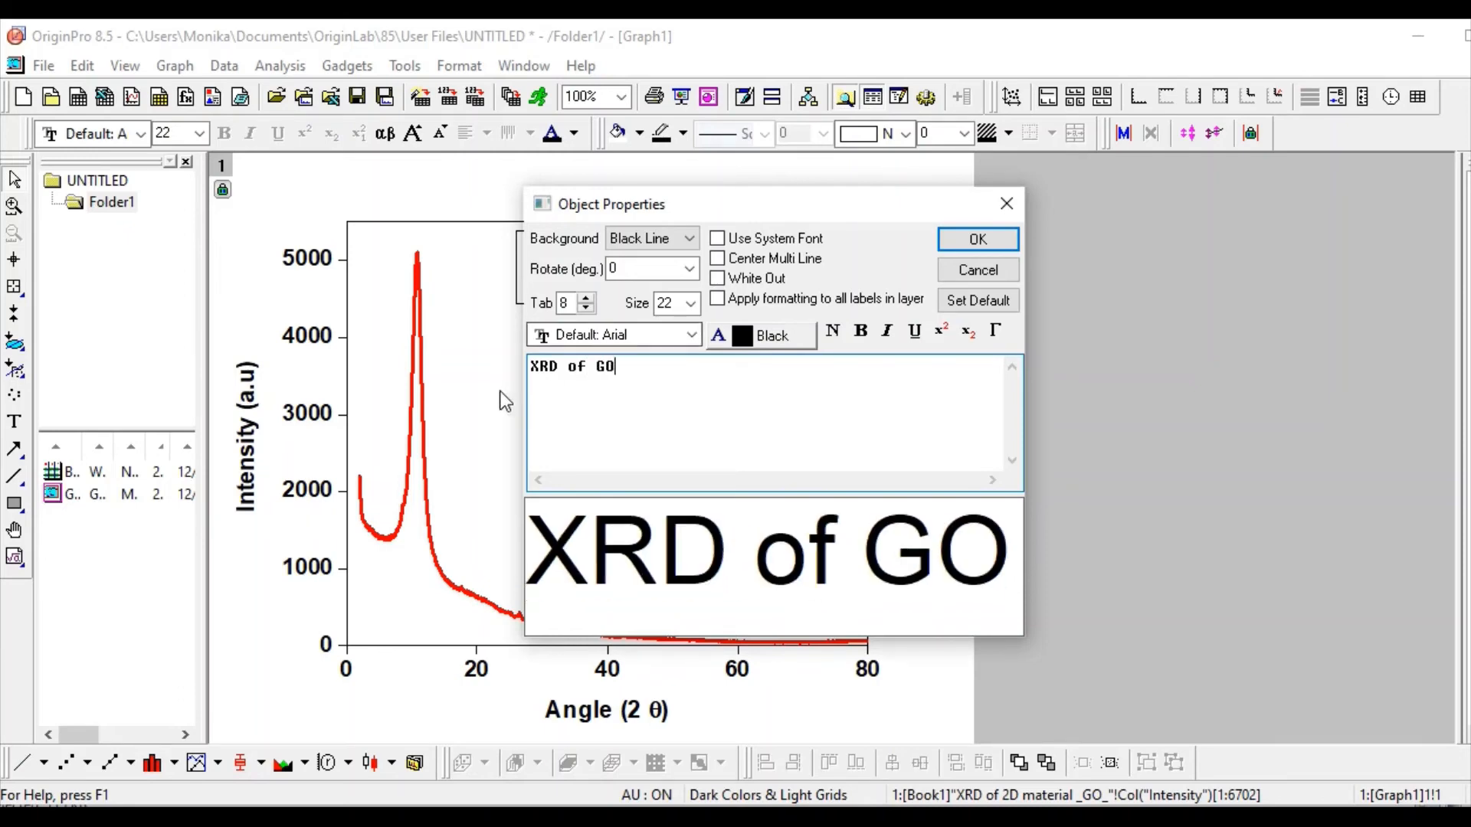
pyautogui.click(970, 241)
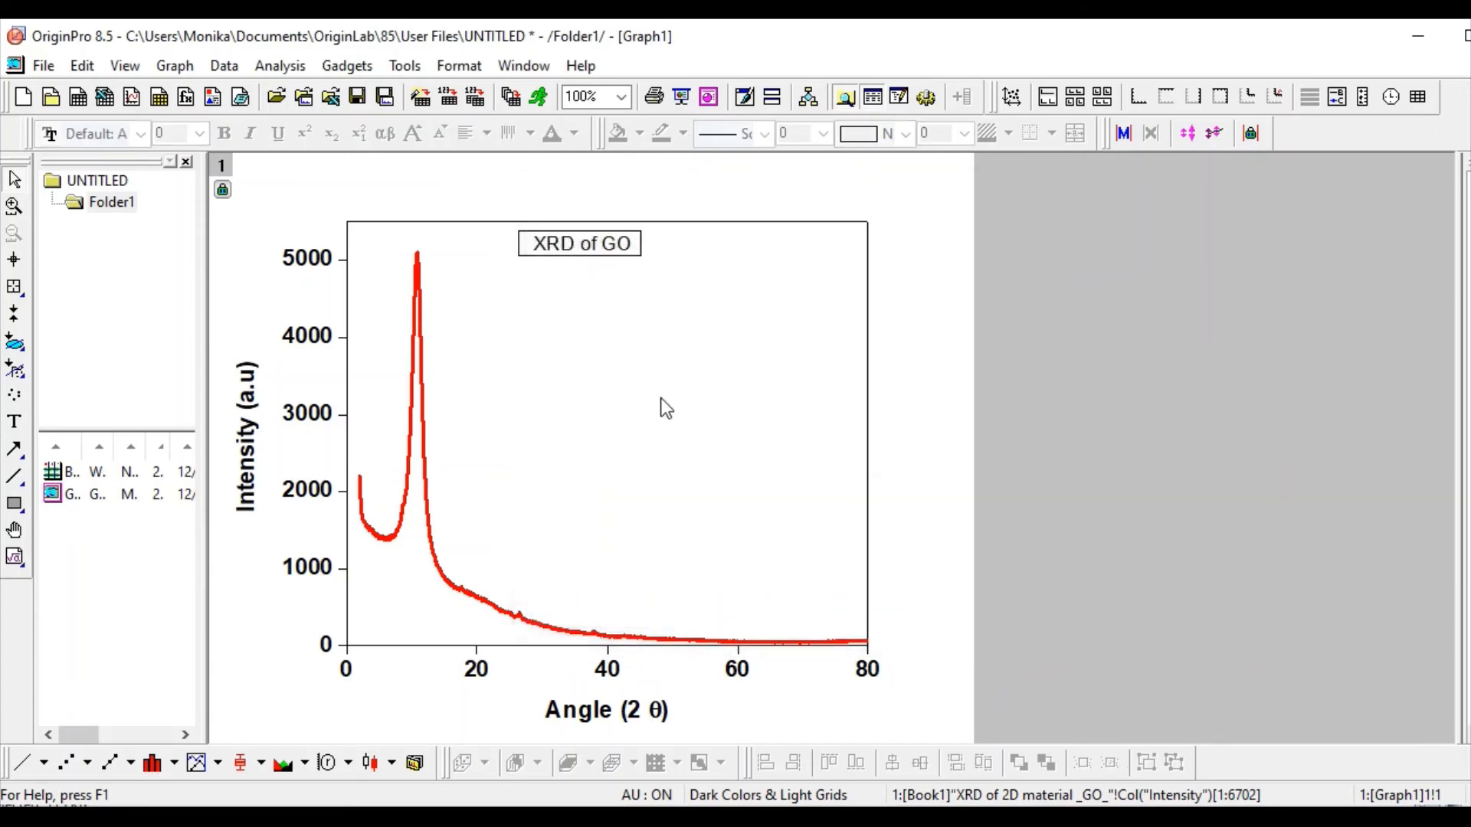
# Move the "XRD of GO" legend into the upper-right corner of the plot frame and set its background to None.
pyautogui.moveTo(610, 258); pyautogui.dragTo(797, 263)
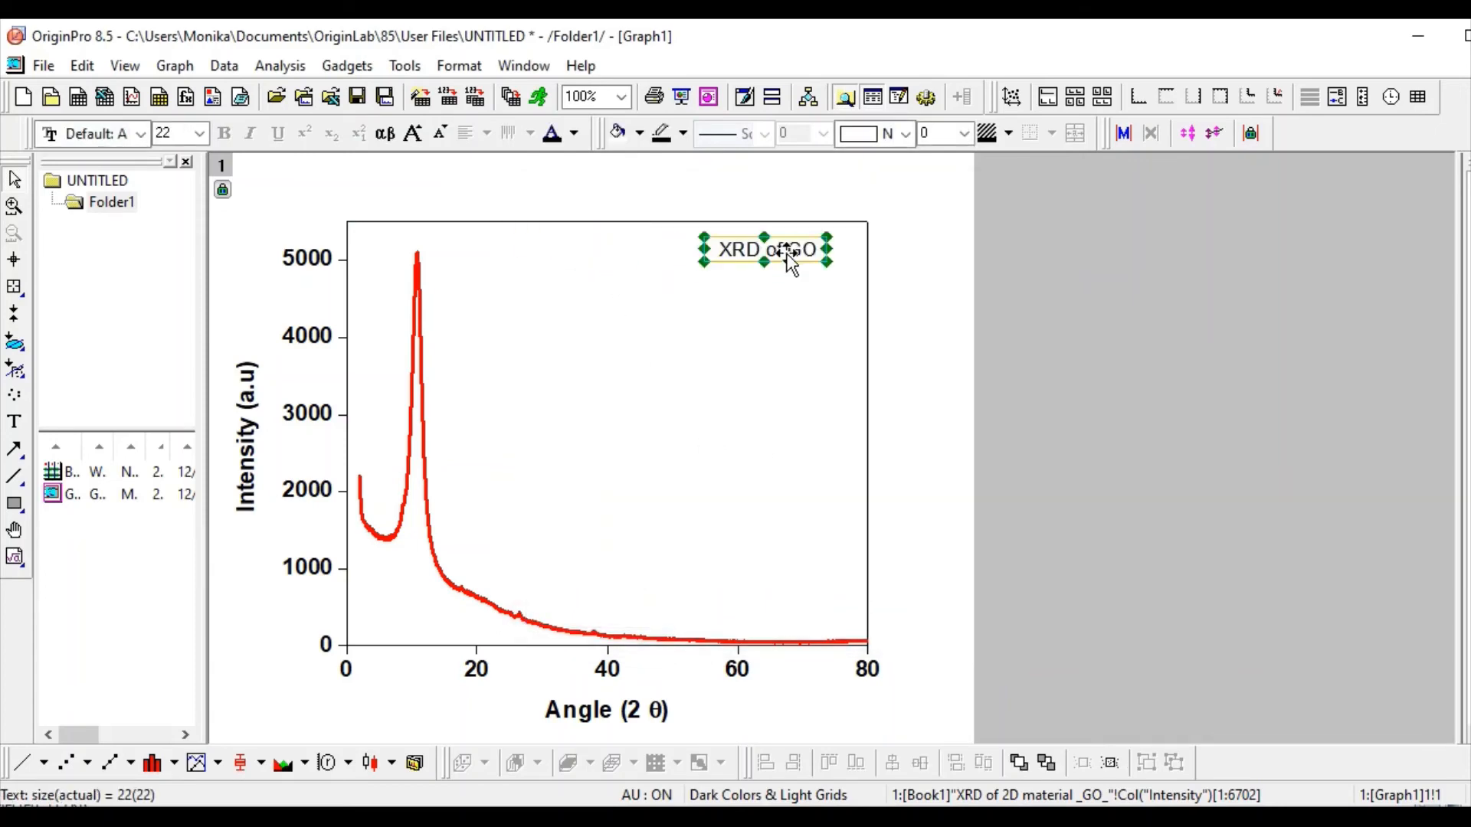
pyautogui.click(715, 341)
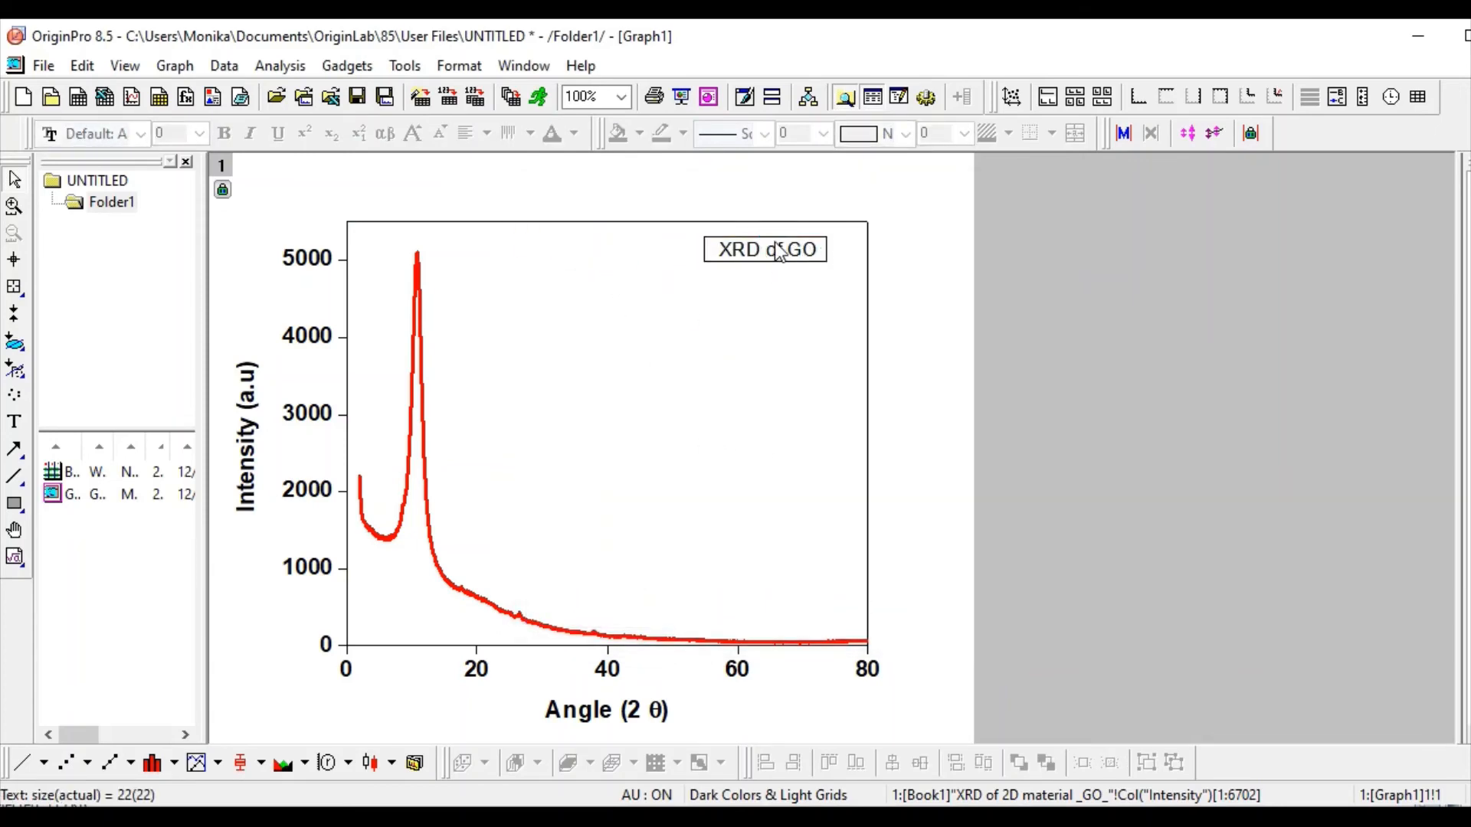
pyautogui.click(779, 252)
pyautogui.rightClick(775, 245)
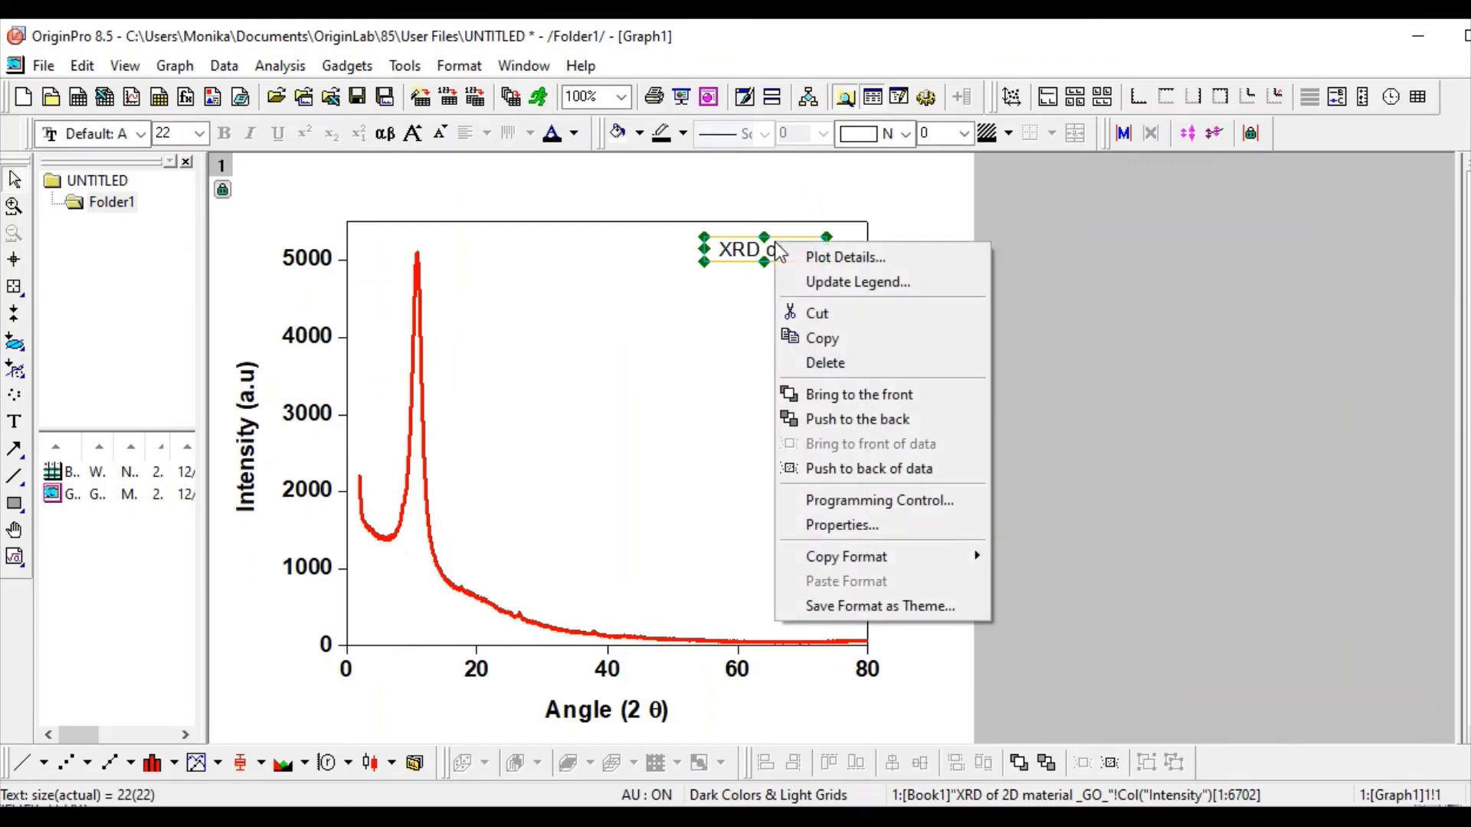
pyautogui.click(888, 526)
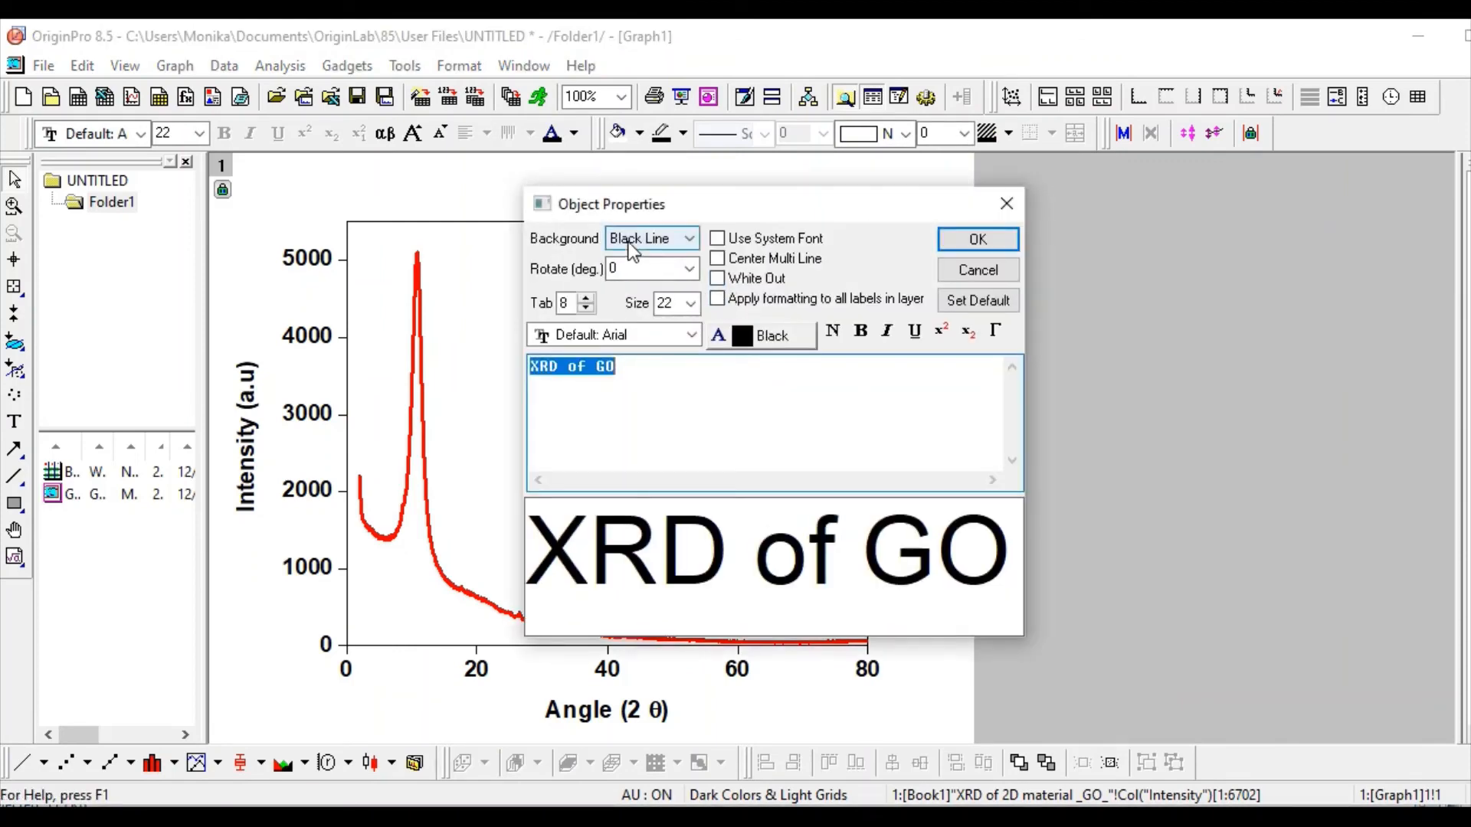
pyautogui.click(633, 249)
pyautogui.click(657, 269)
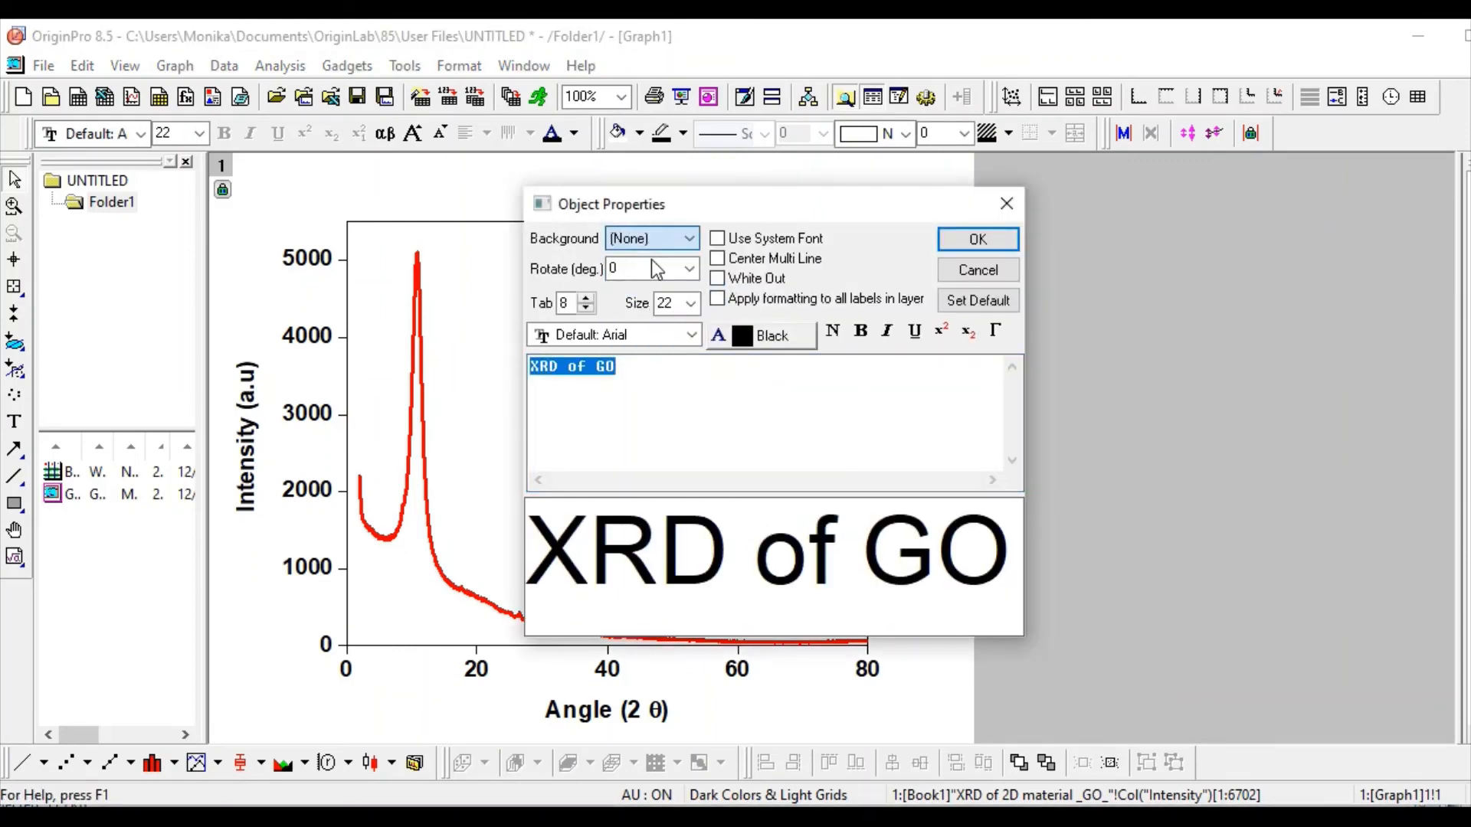
pyautogui.click(973, 241)
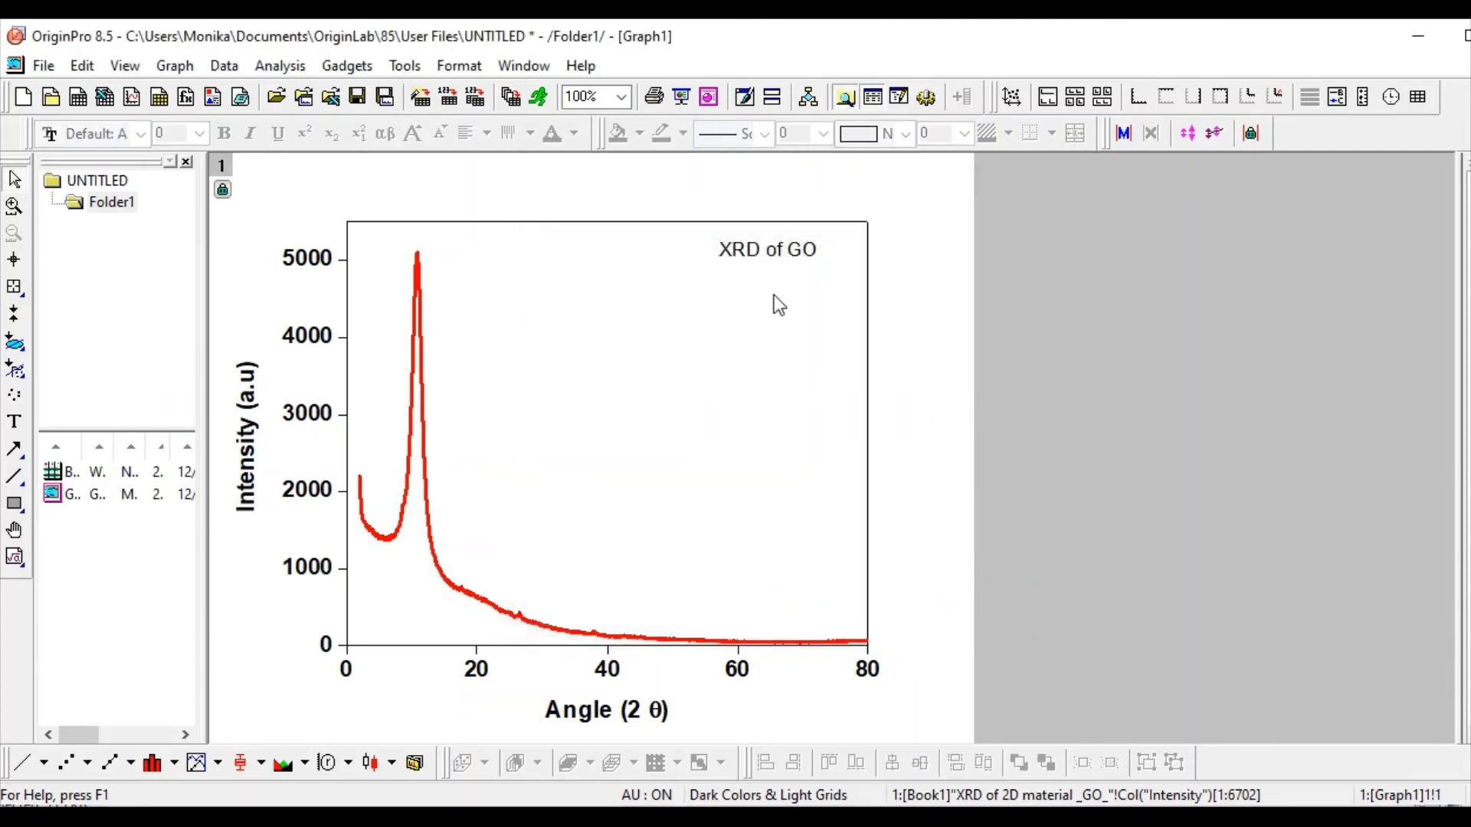
# Set the "XRD of GO" legend text to font size 26 and make all of it bold.
pyautogui.click(751, 251)
pyautogui.click(201, 137)
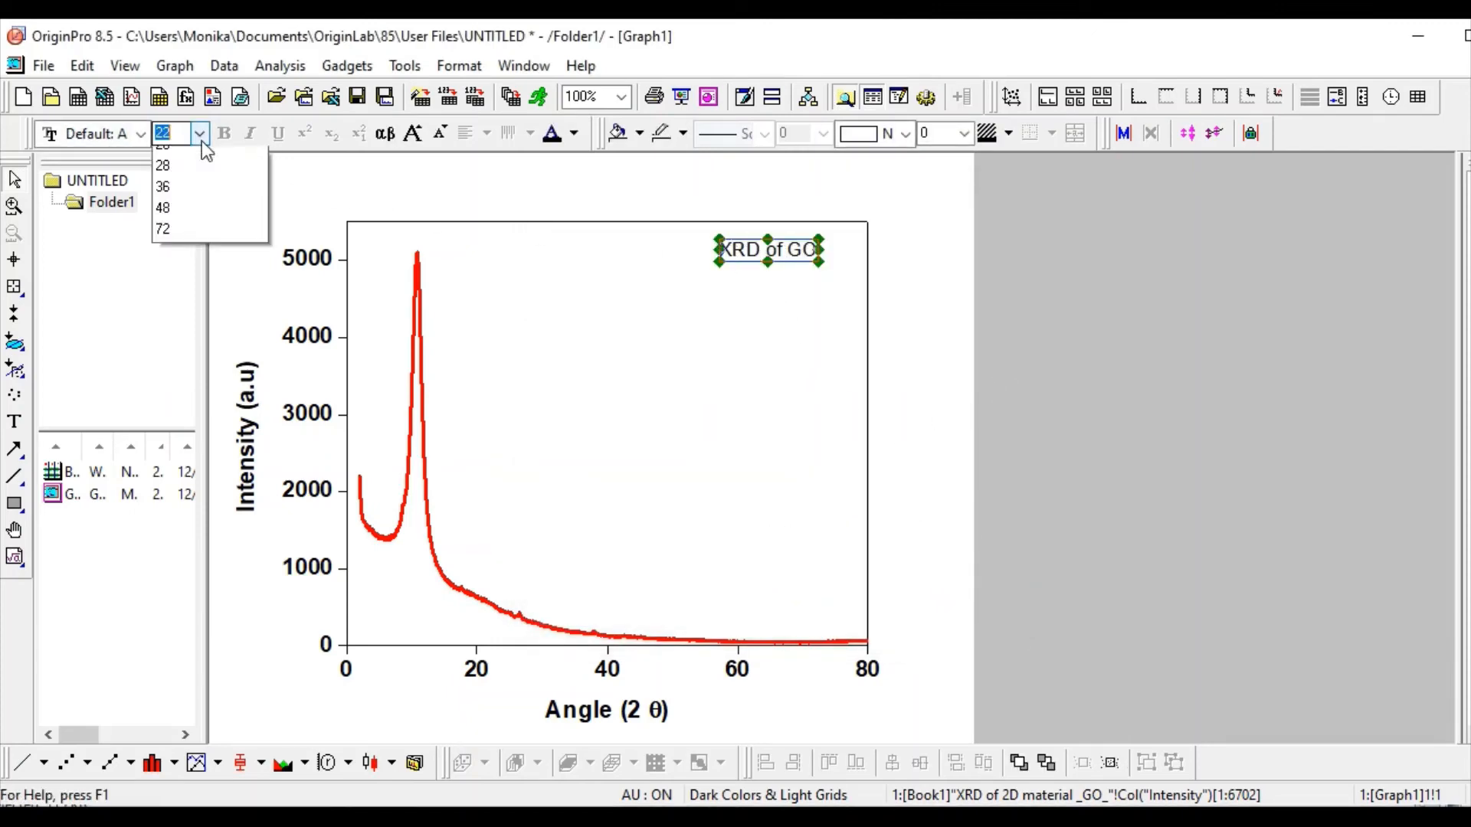
pyautogui.click(208, 387)
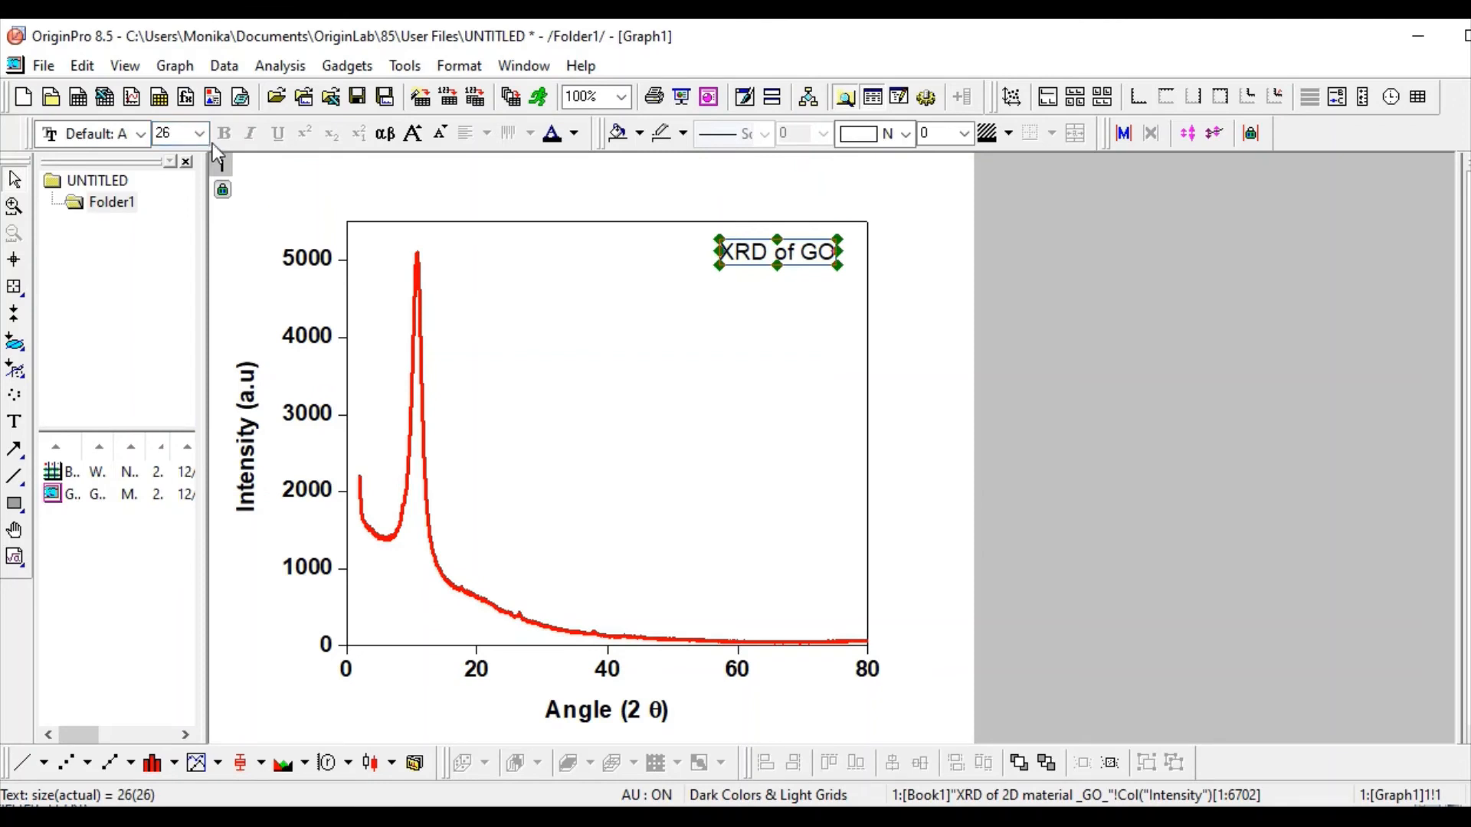
pyautogui.click(792, 330)
pyautogui.doubleClick(761, 249)
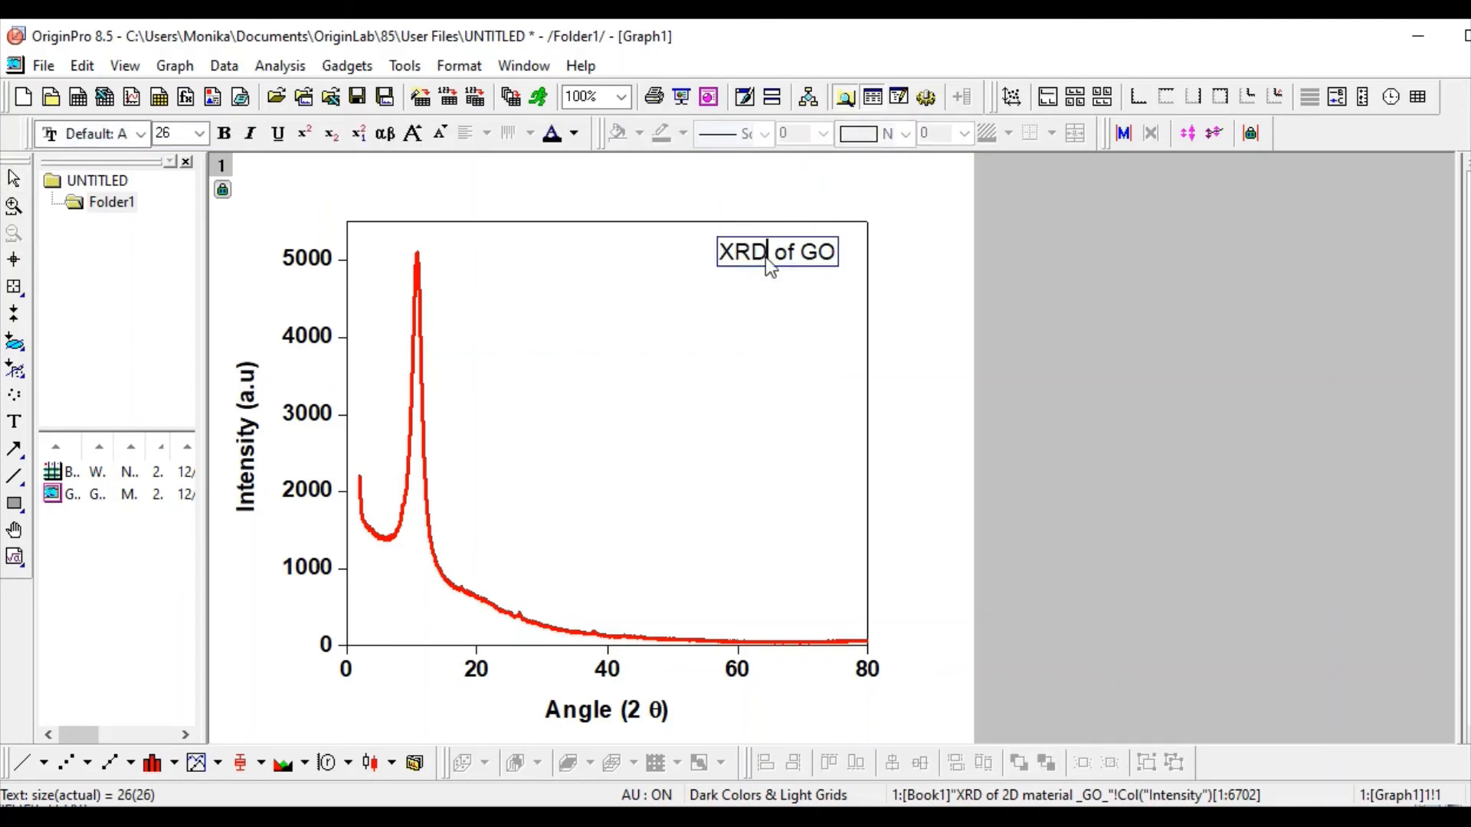
pyautogui.hotkey('ctrl', 'a')
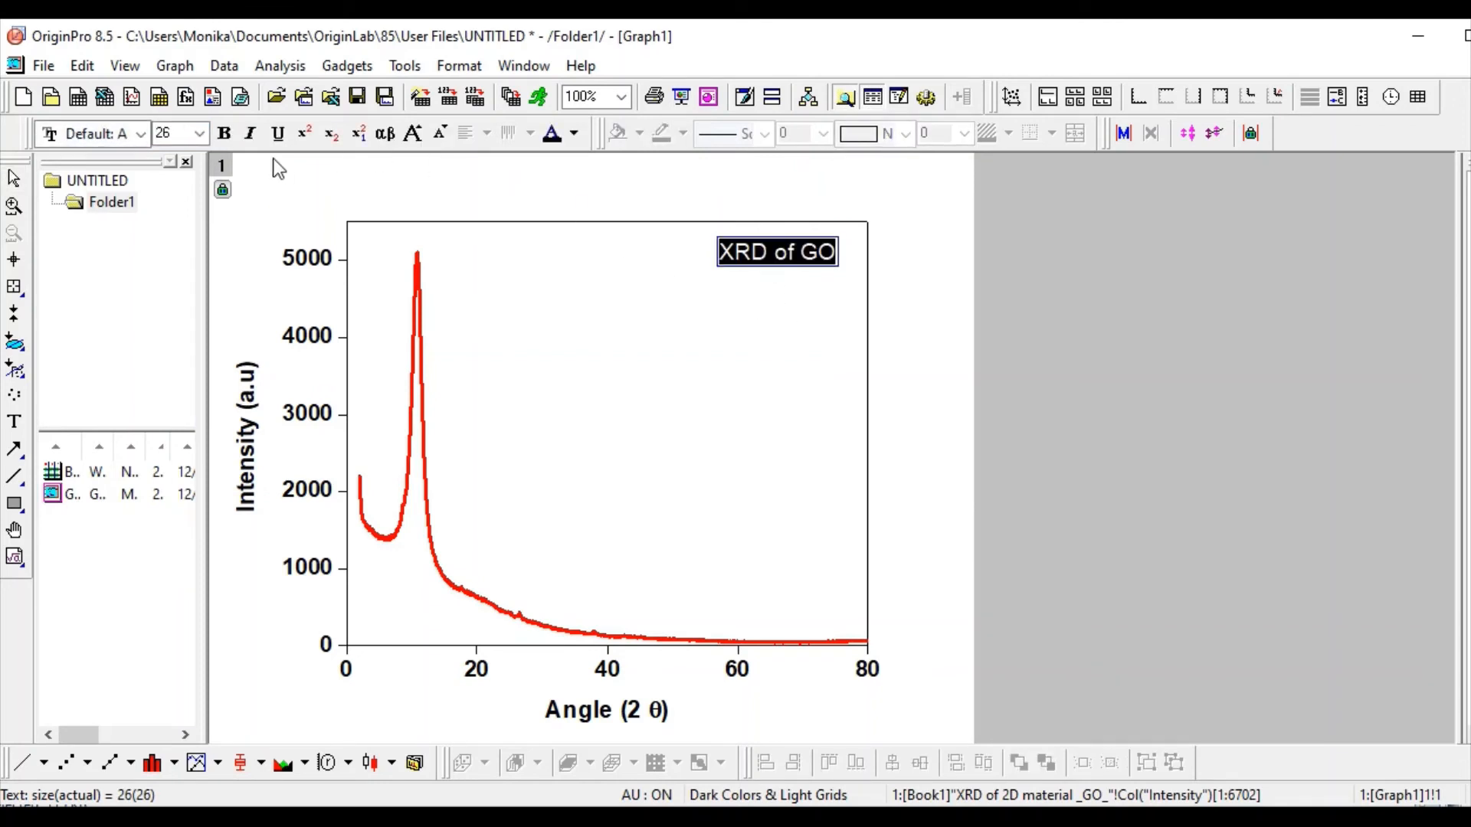
pyautogui.click(218, 138)
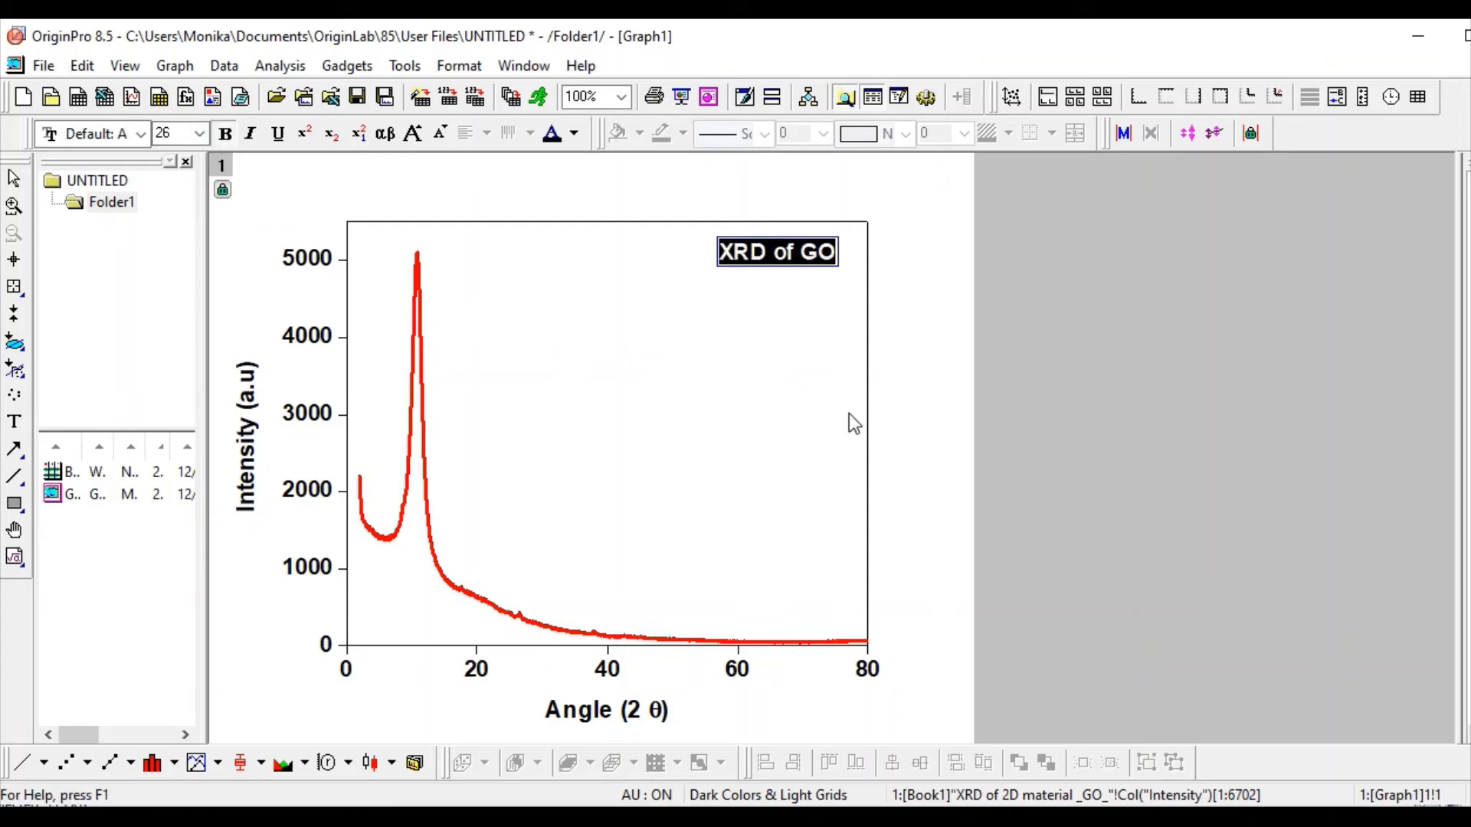
pyautogui.click(851, 417)
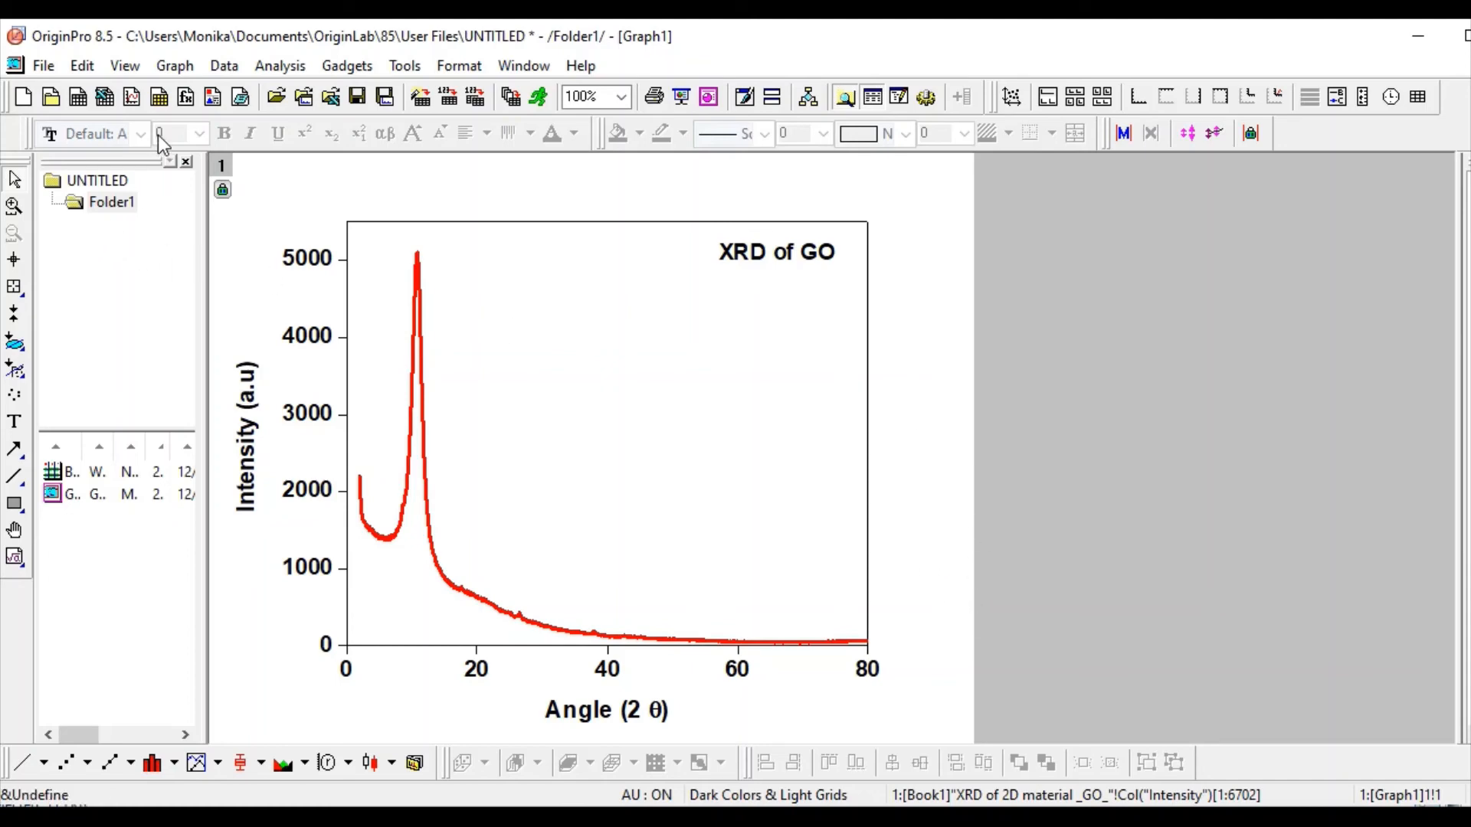
# Set up an export of the graph page with the file name "xrd of GO".
pyautogui.rightClick(900, 527)
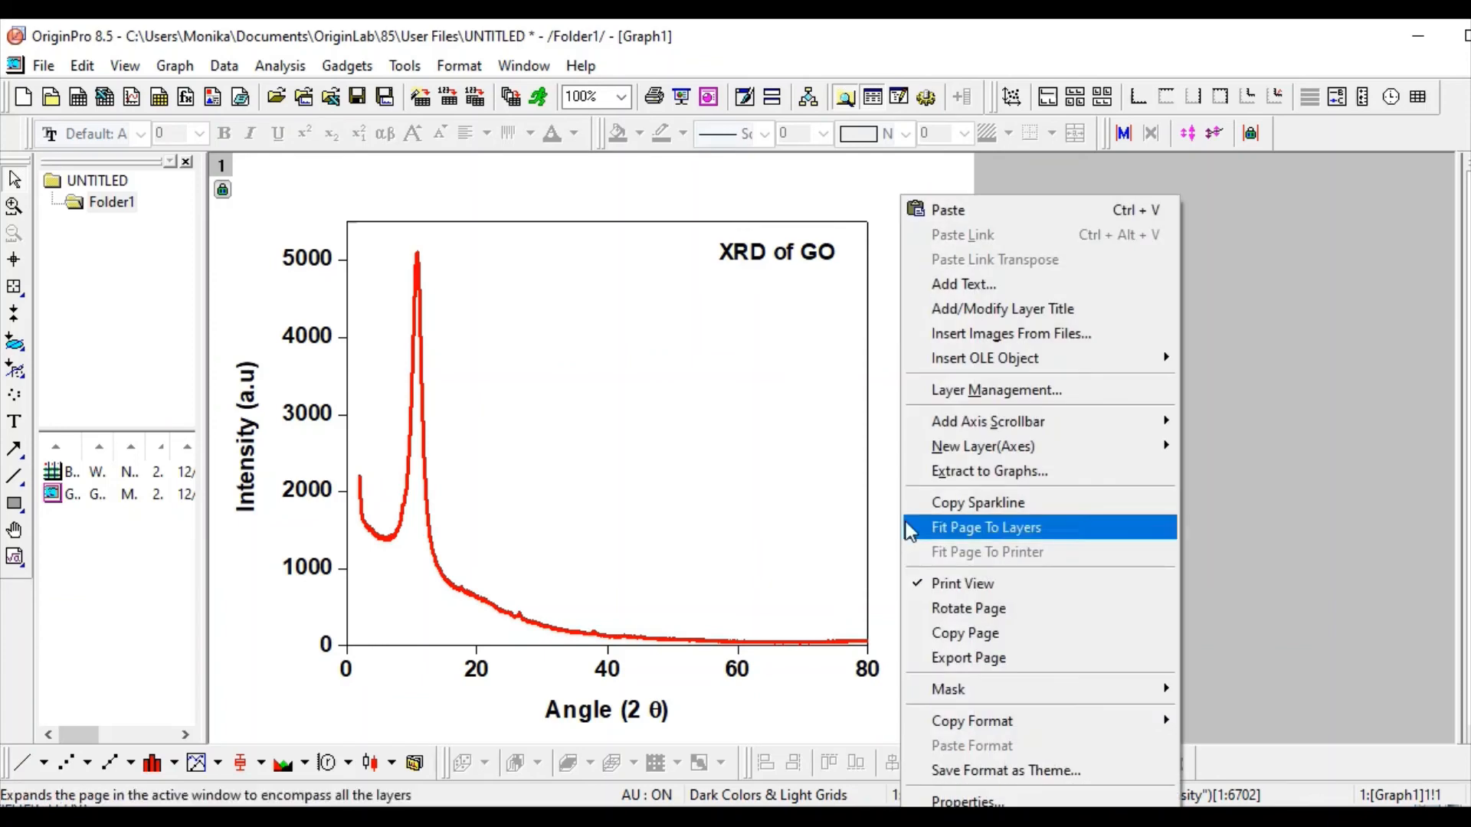
pyautogui.click(989, 657)
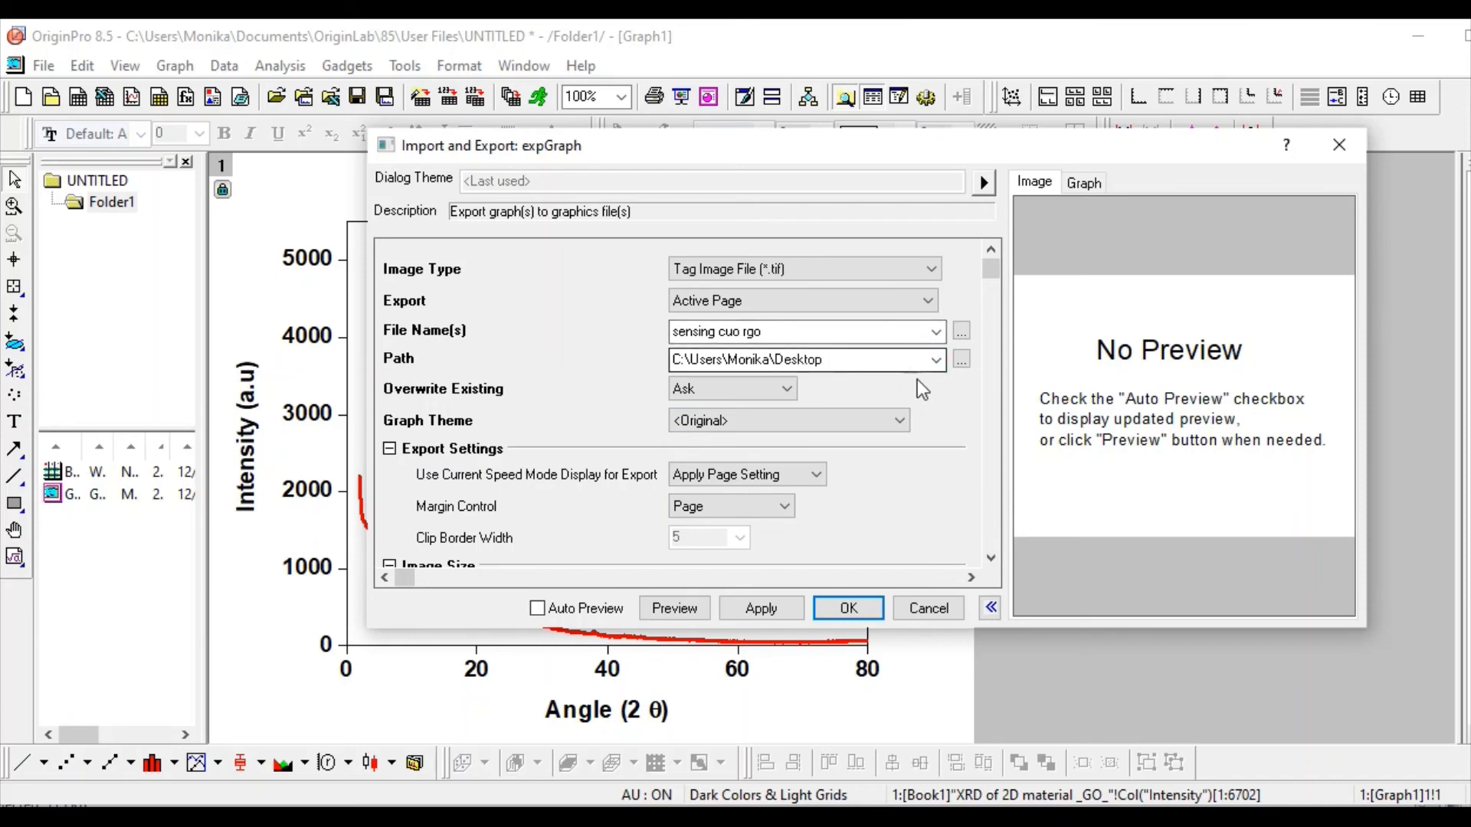
pyautogui.click(937, 360)
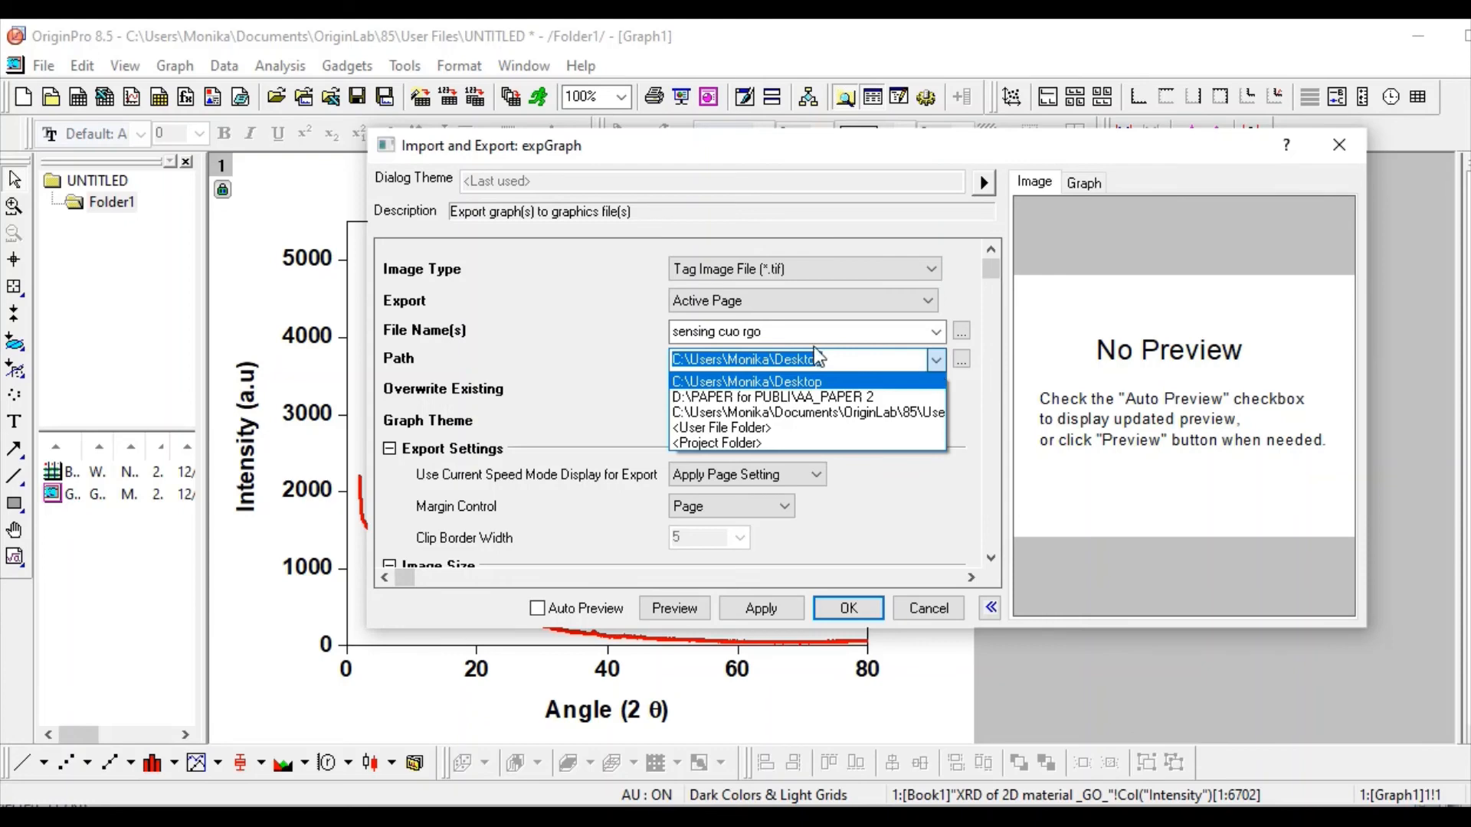
pyautogui.click(831, 358)
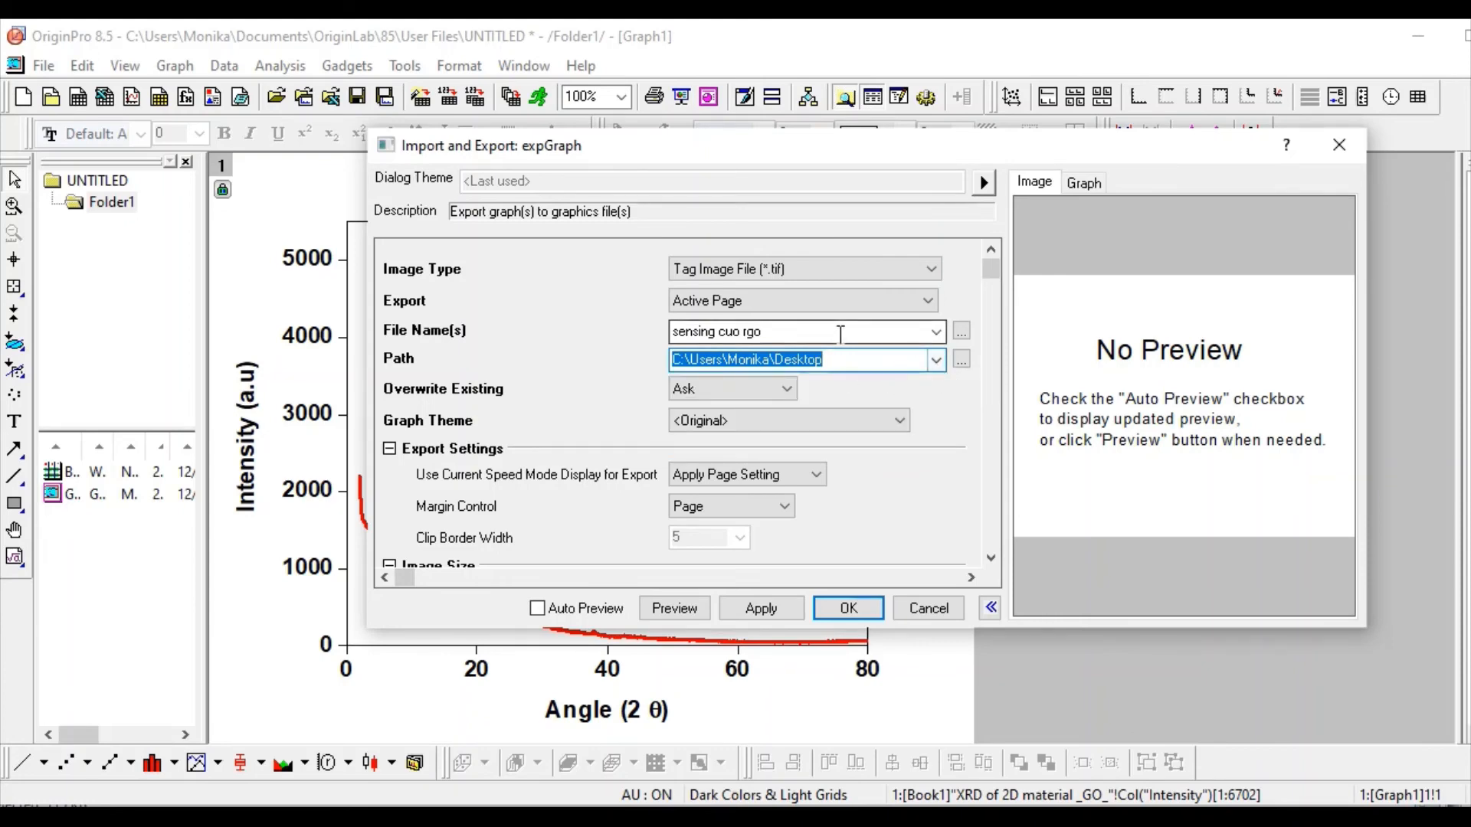
pyautogui.click(846, 332)
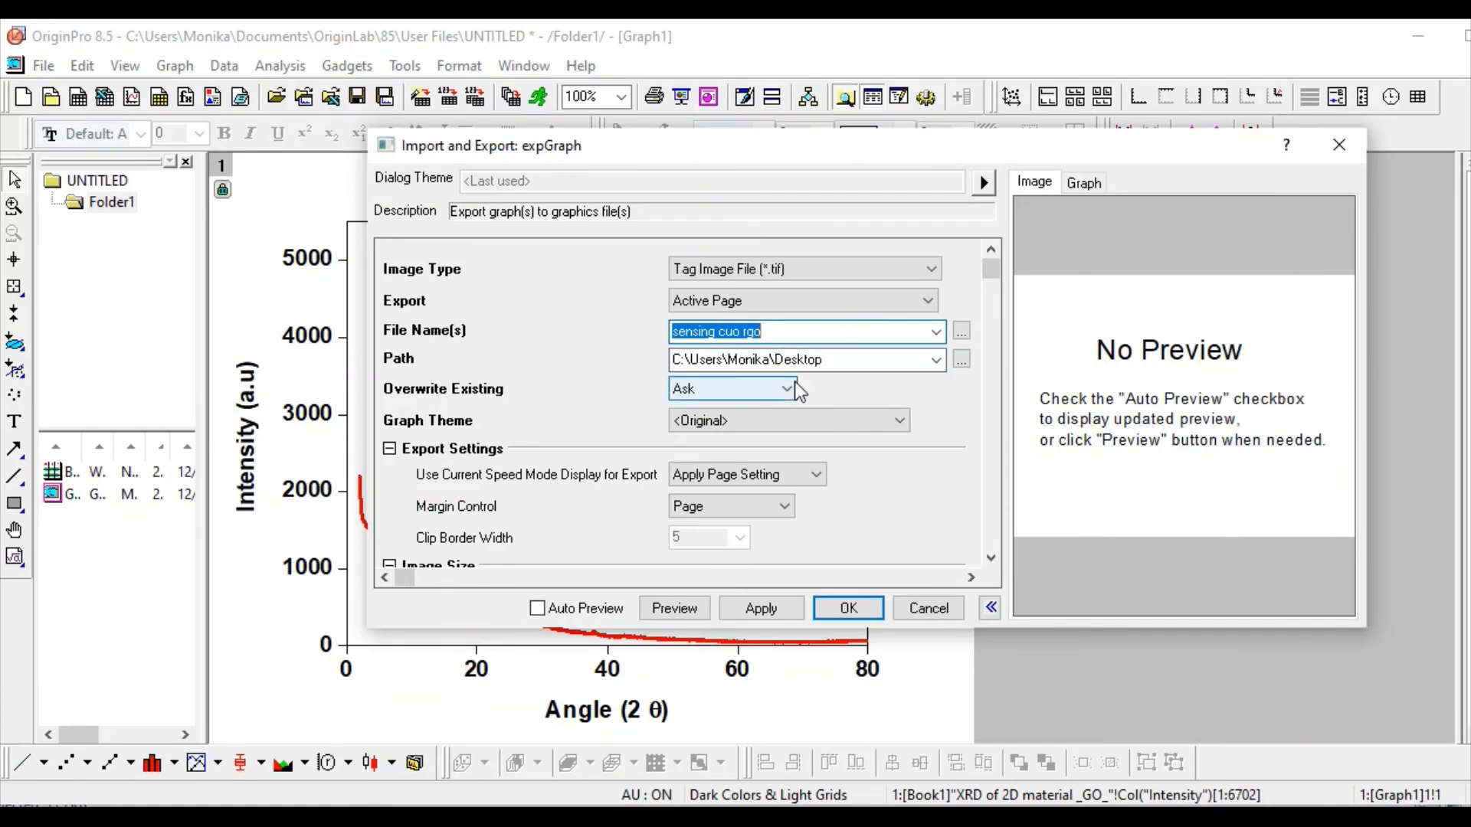
pyautogui.write('xrd o')
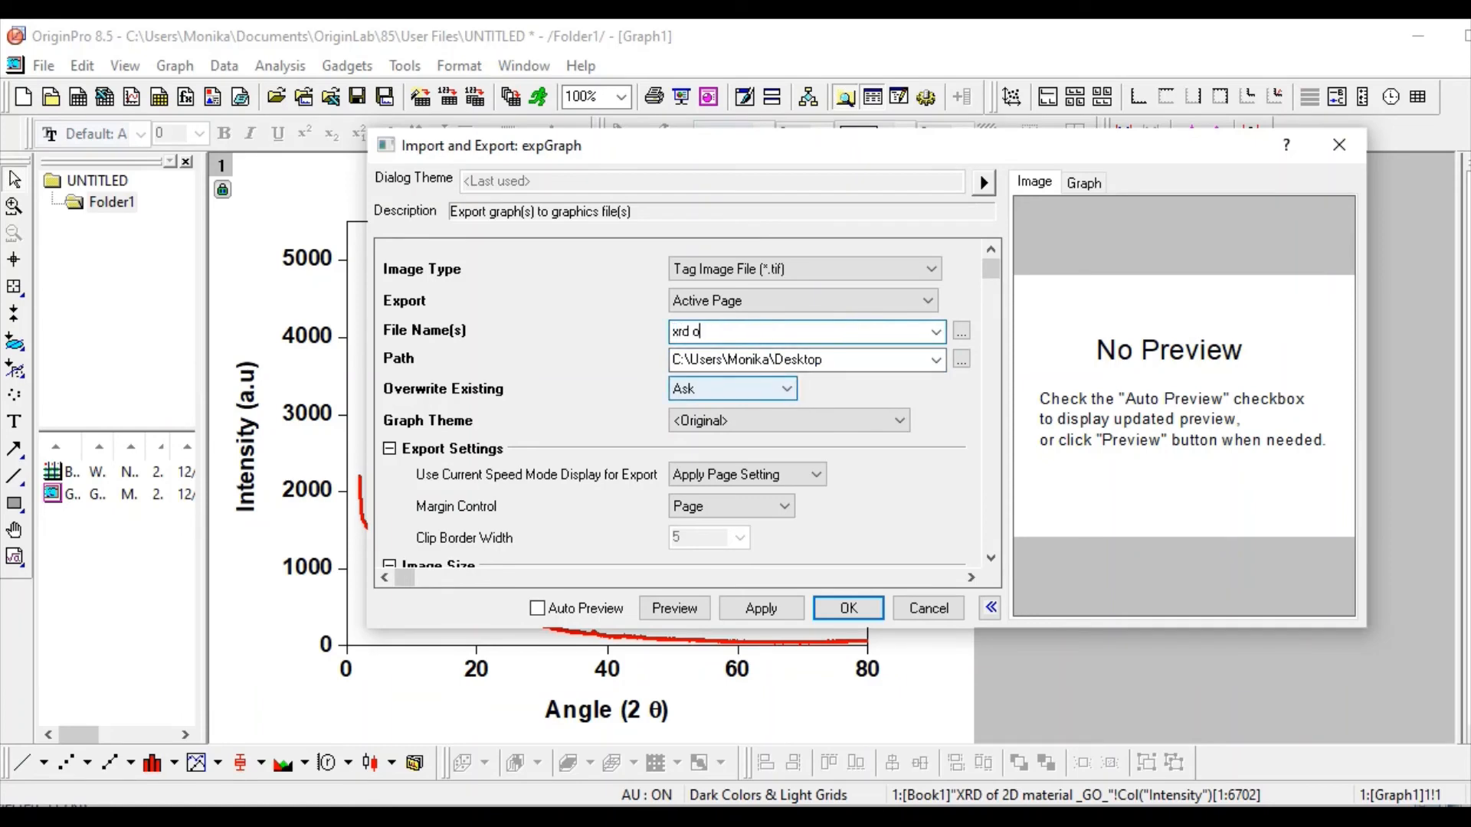
pyautogui.write('f GO')
# Choose the "origin exported files" folder as the export path and export the graph as a TIF image.
pyautogui.click(961, 360)
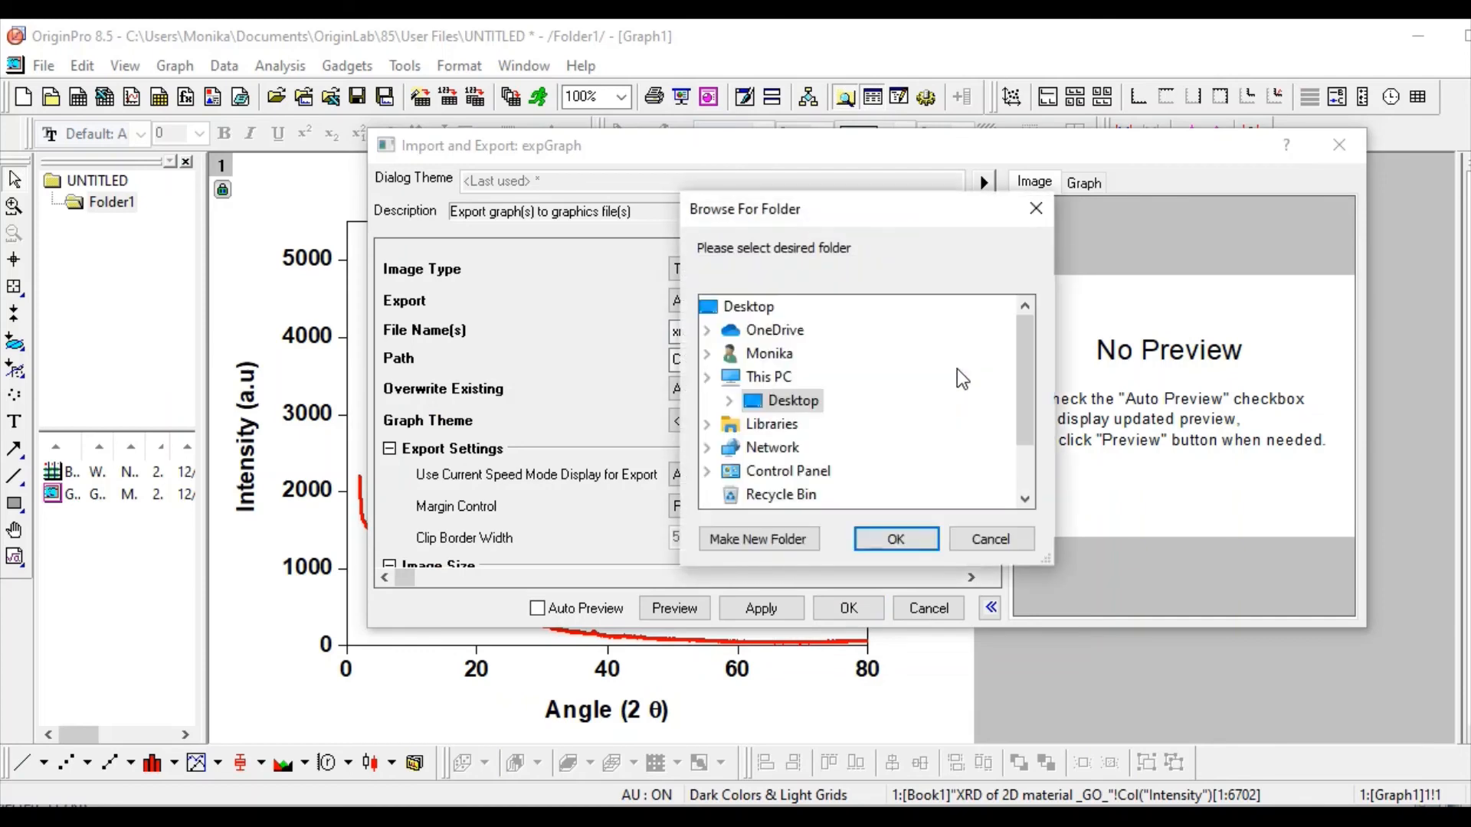
pyautogui.moveTo(1027, 380); pyautogui.dragTo(1025, 479)
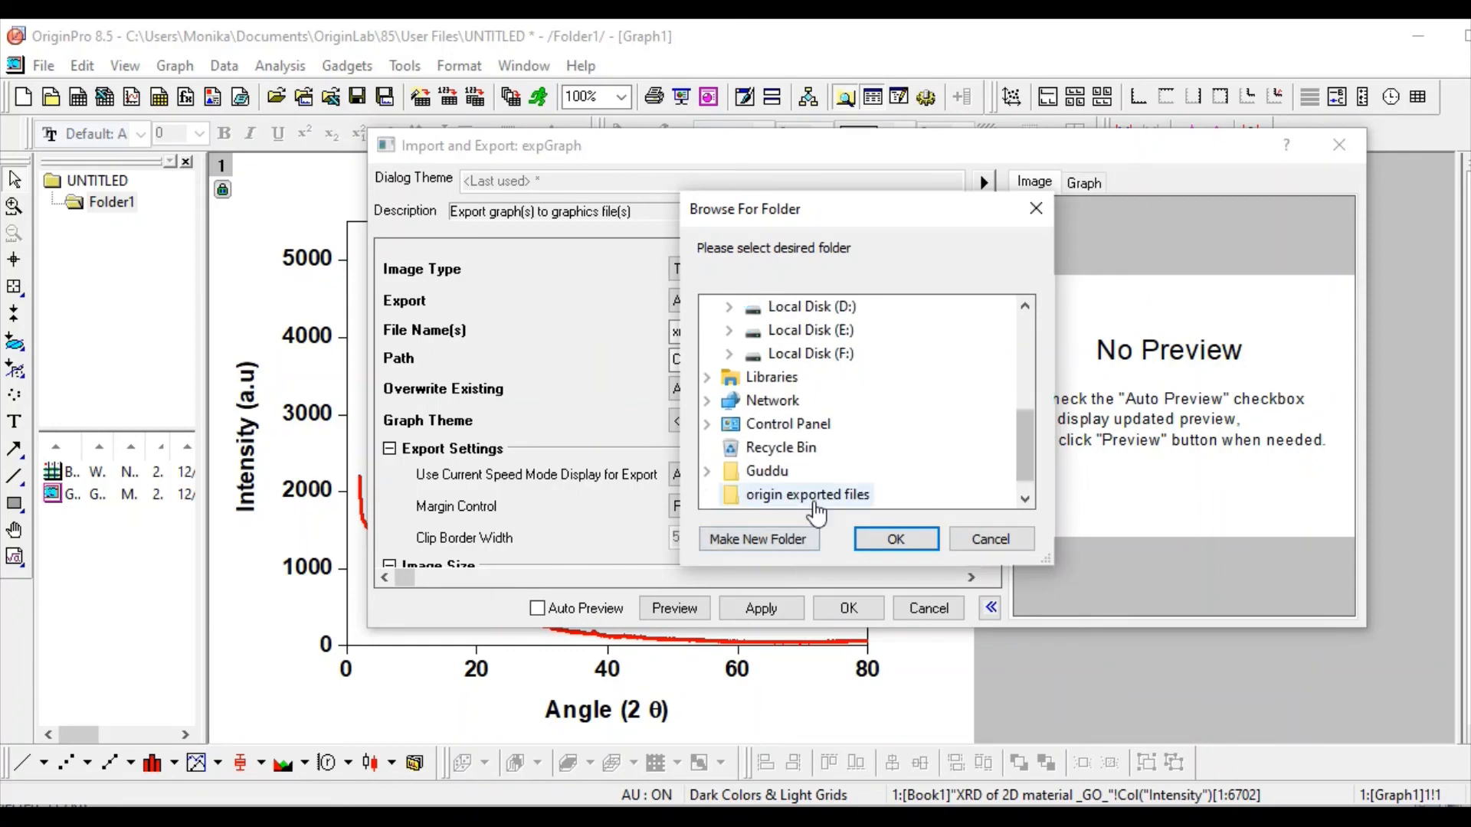
pyautogui.click(820, 497)
pyautogui.click(894, 540)
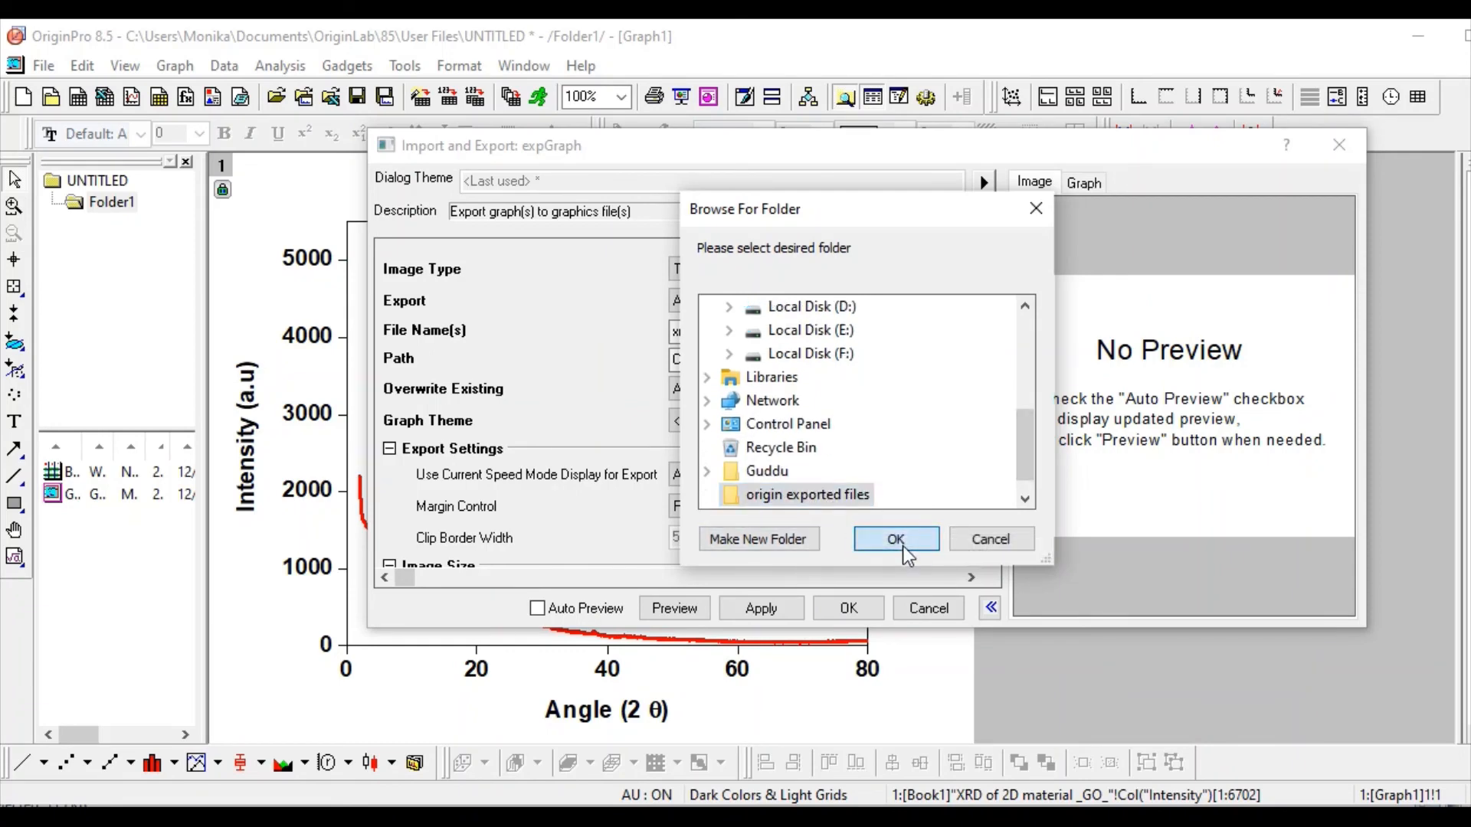
pyautogui.click(753, 610)
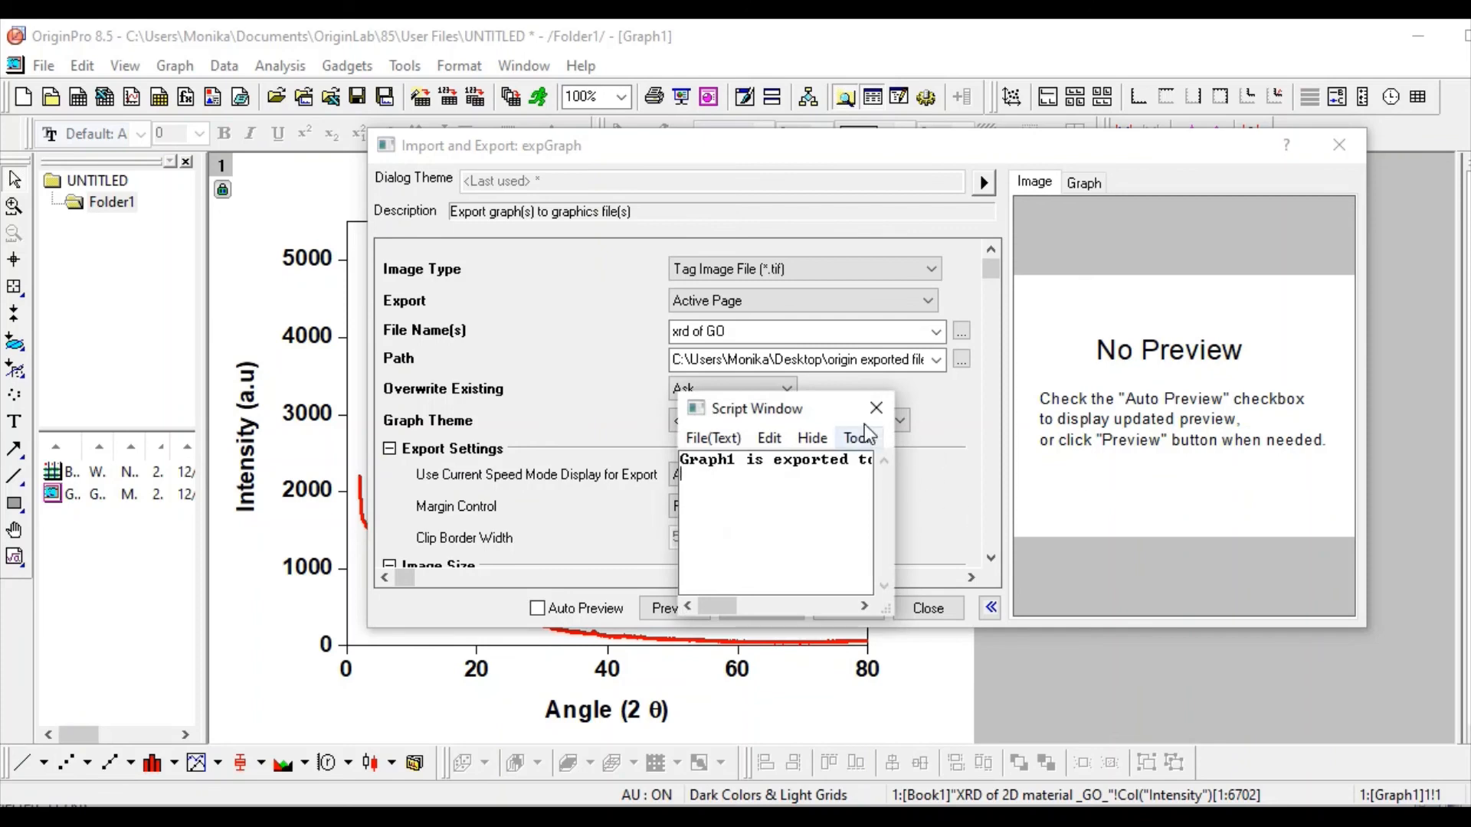
pyautogui.click(874, 409)
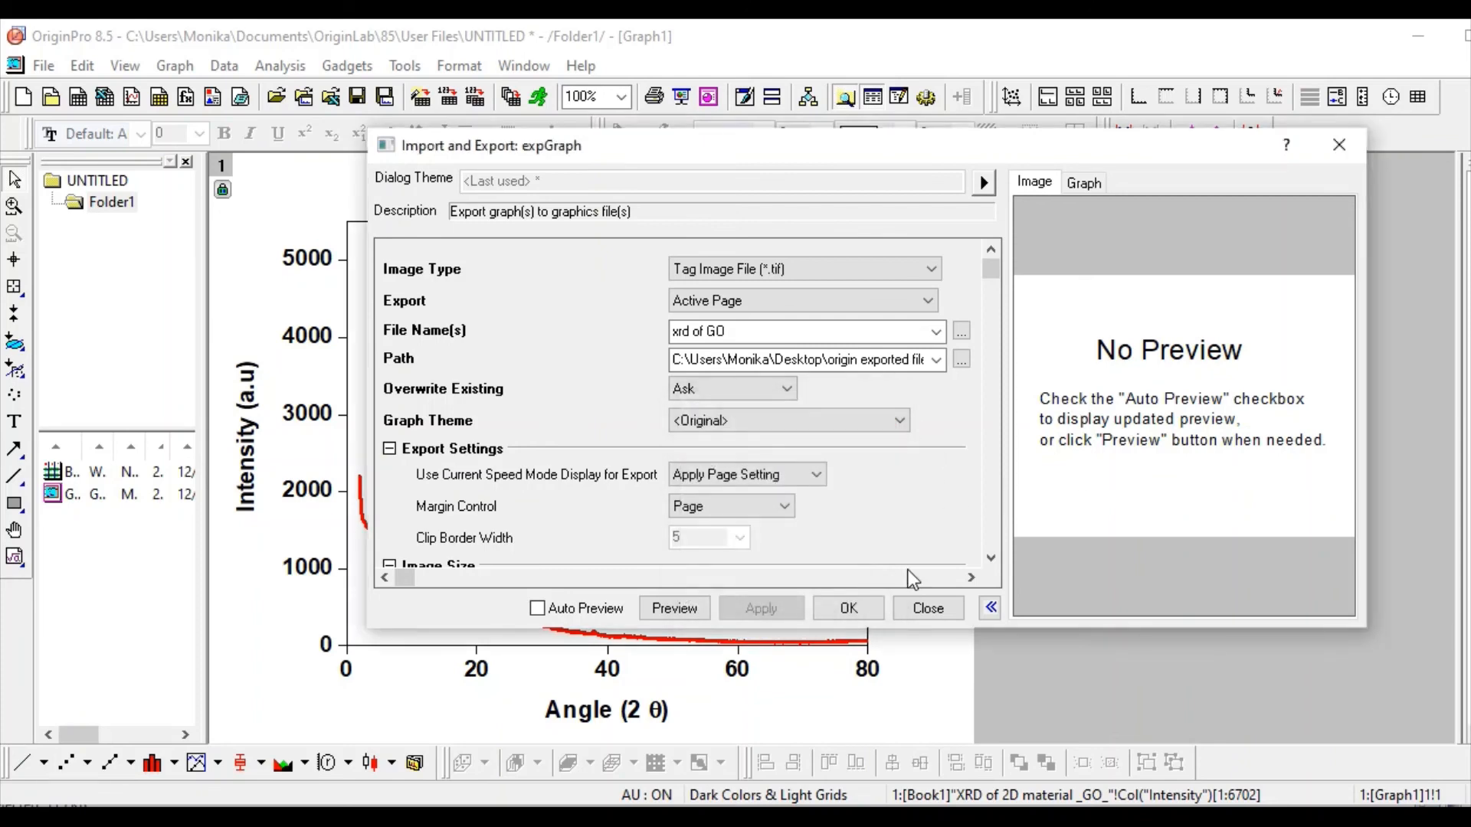
pyautogui.click(849, 609)
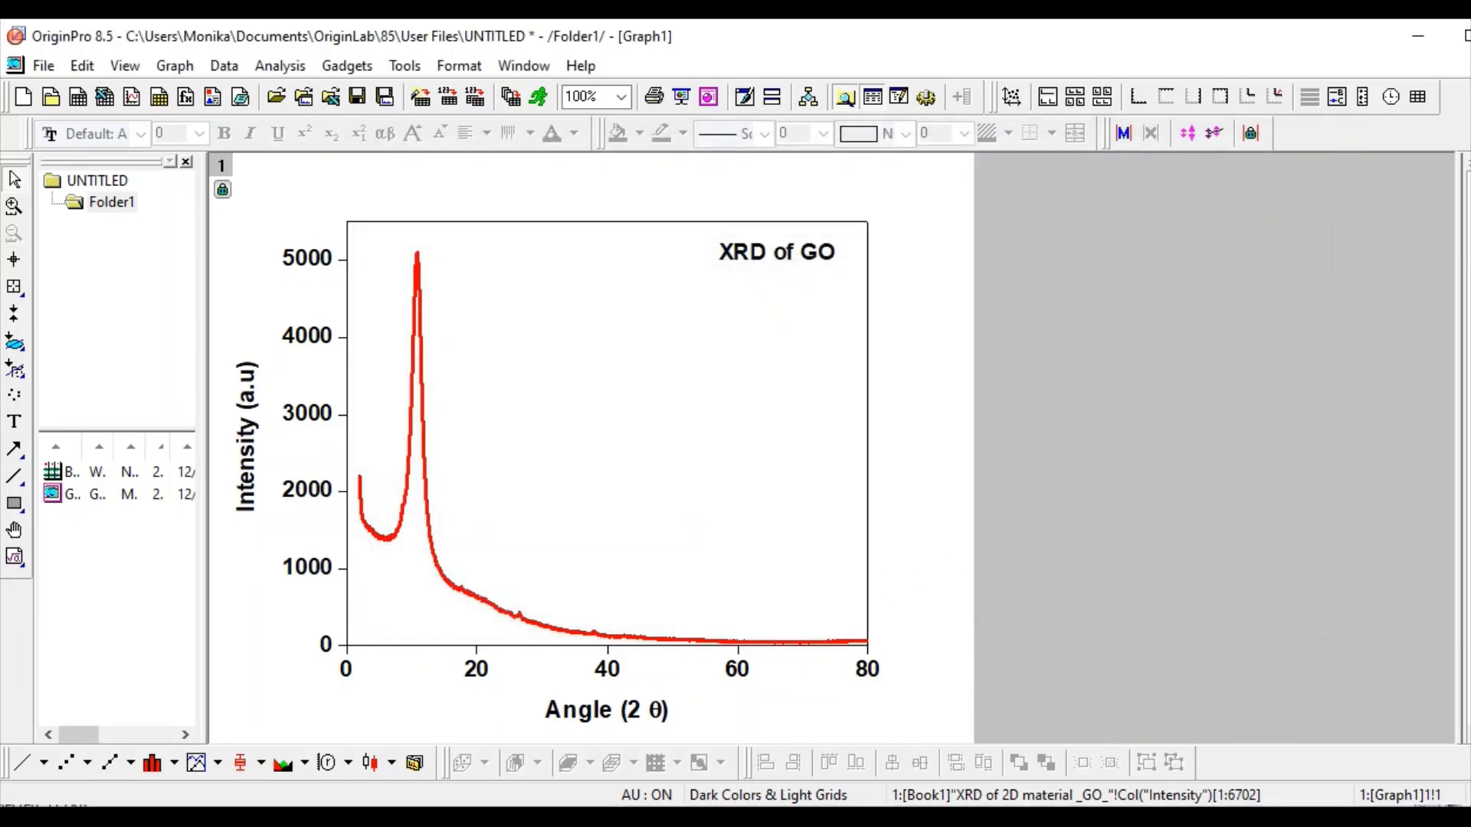
# Switch to the "origin exported files" folder in File Explorer and open the exported "xrd of GO" image.
pyautogui.click(578, 822)
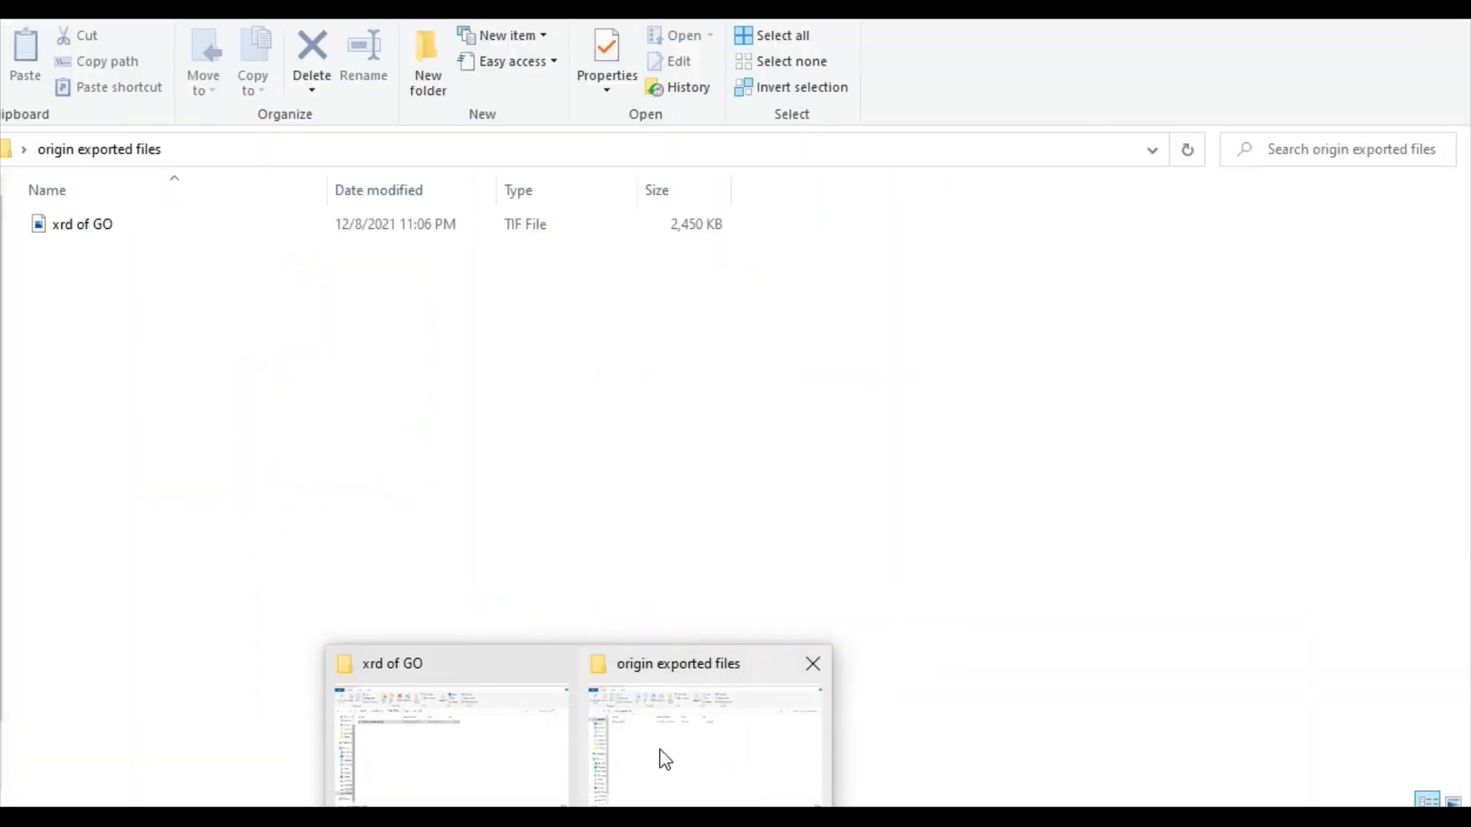
pyautogui.click(659, 749)
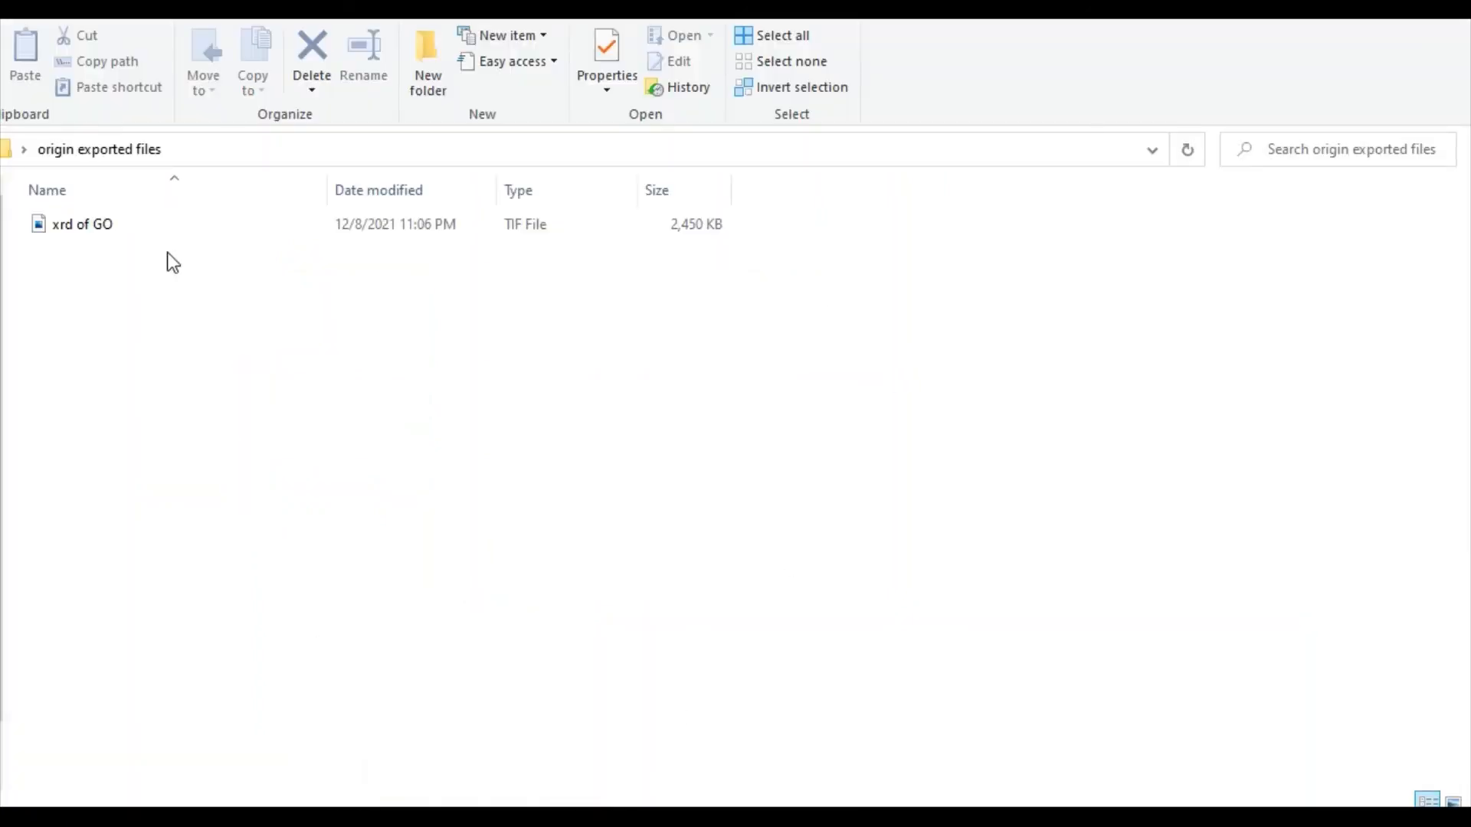
pyautogui.doubleClick(109, 227)
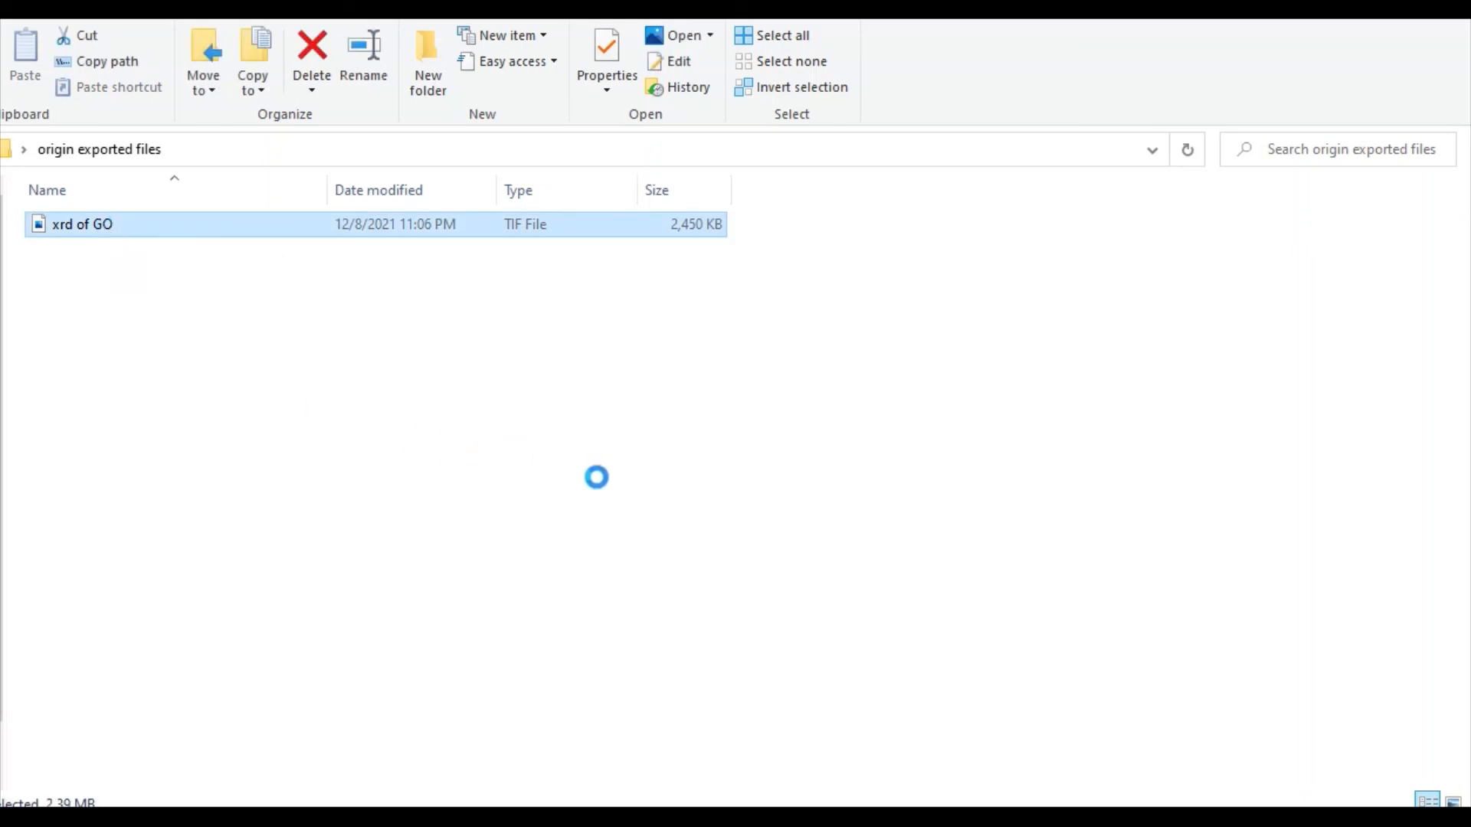